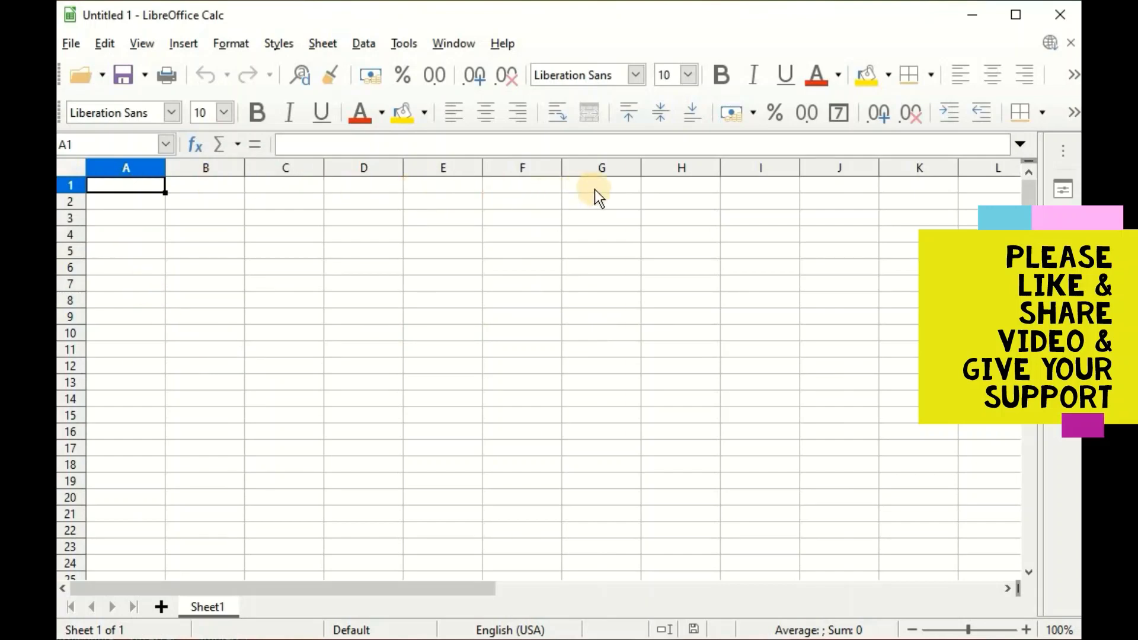
Type the headings Name, Date of Birth, Rollno, Address, Contact and Email across A1:F1.
text(Name)
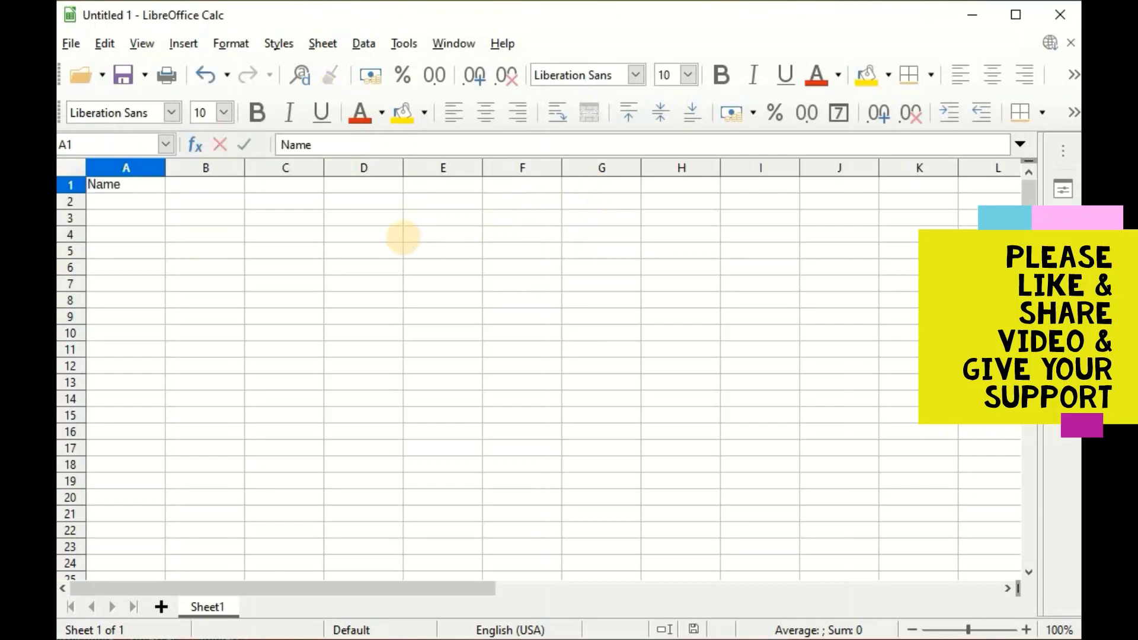
key(Tab)
text(Date of Birth)
key(Tab)
text(Rollno)
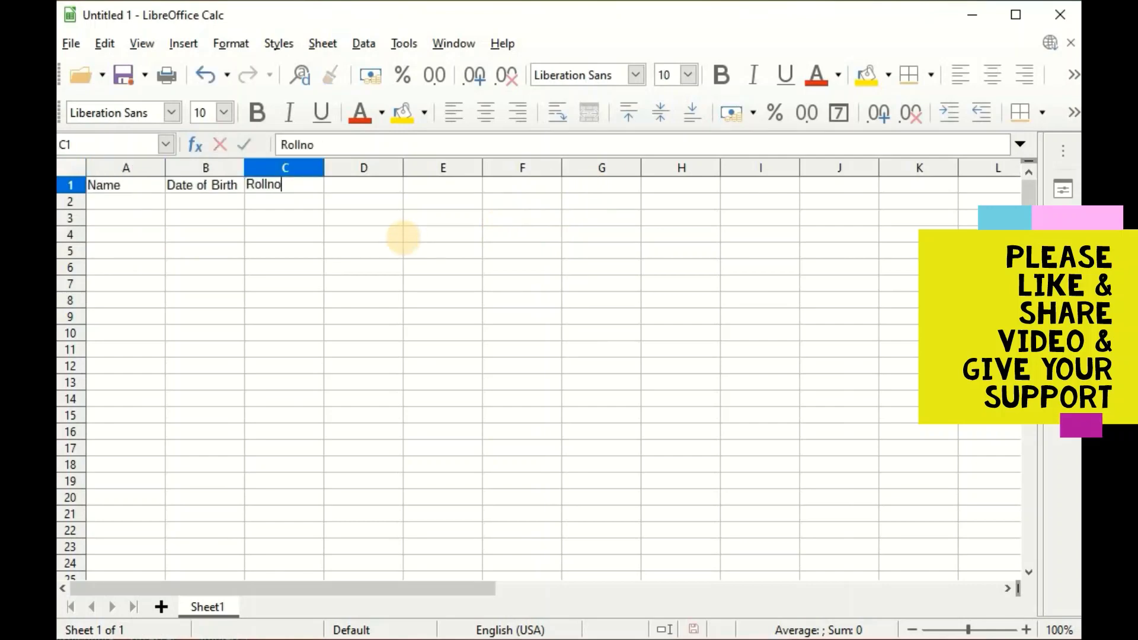
key(Tab)
text(Address)
key(Tab)
text(Cont)
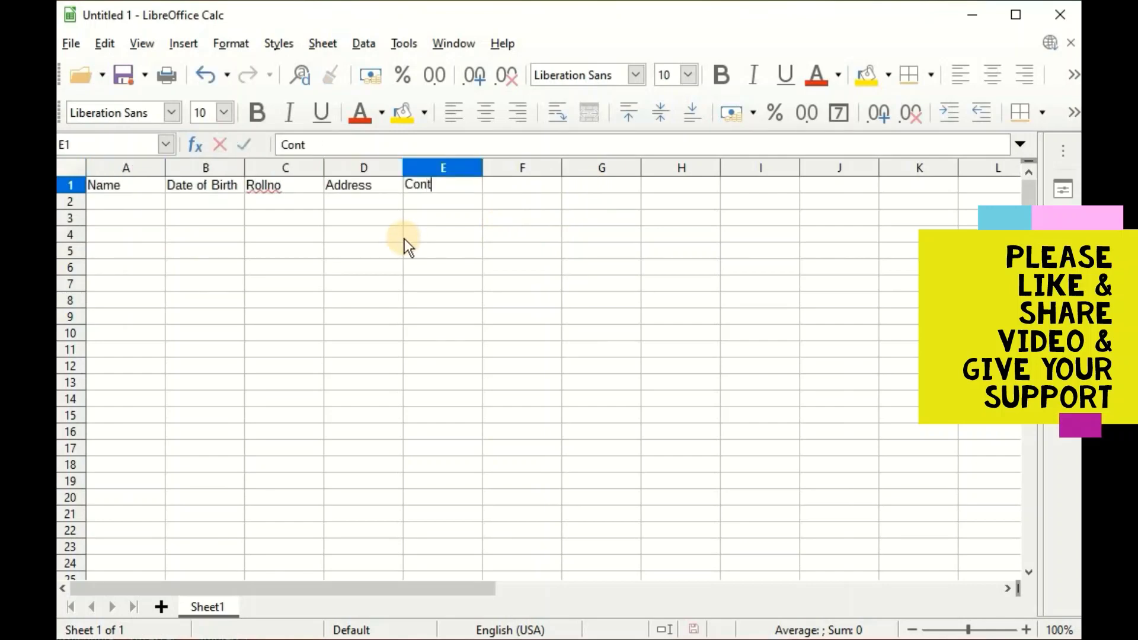
text(act)
key(Tab)
text(Email)
click(402, 240)
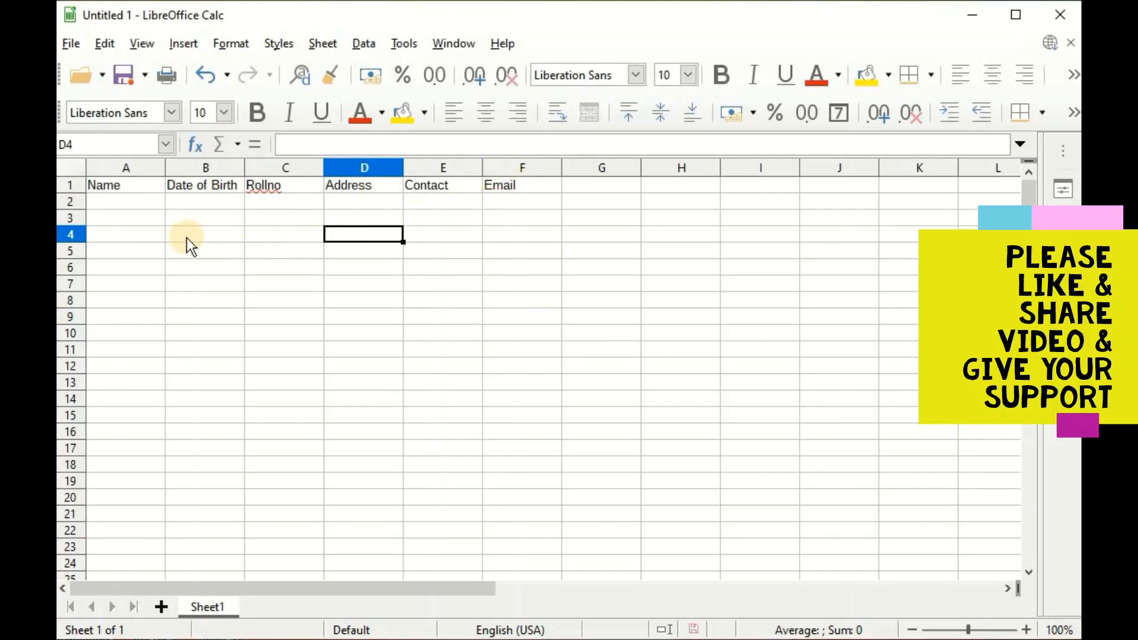
Enter the first student's name, birth date, roll number 111, address, contact number and e-mail in row 2.
click(143, 202)
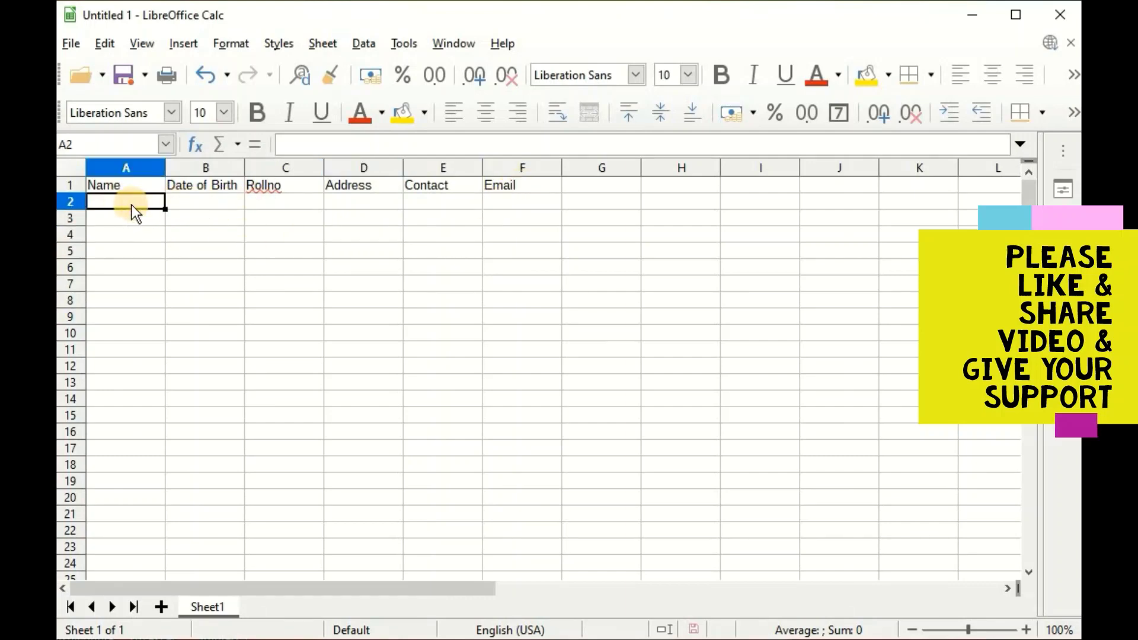
key(Tab)
text(12/05/2000)
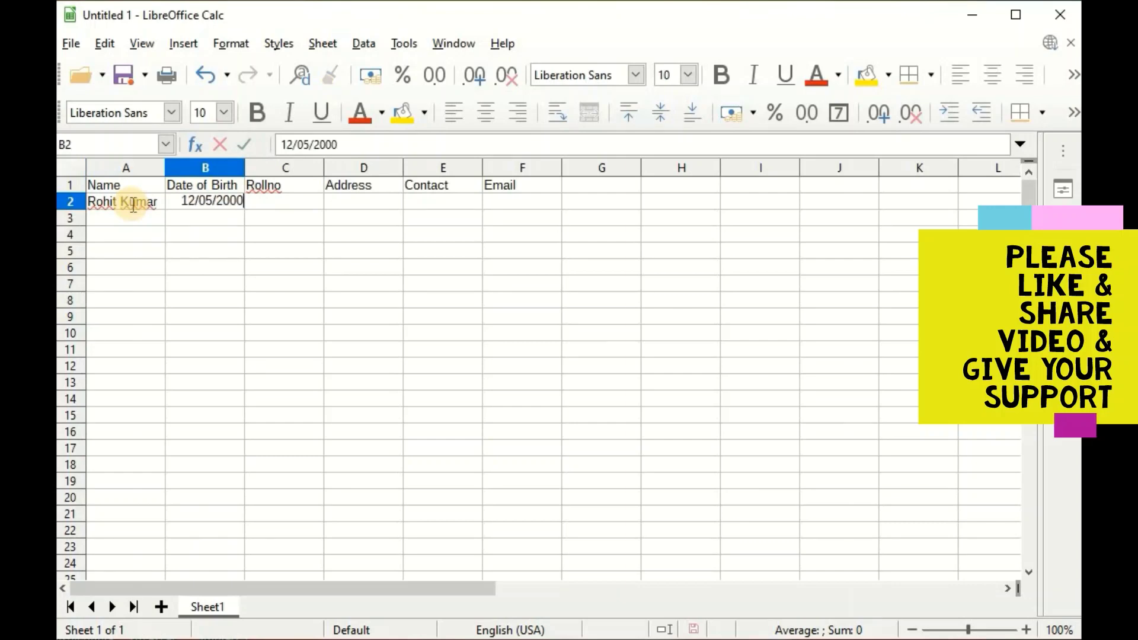
key(Tab)
key(Tab)
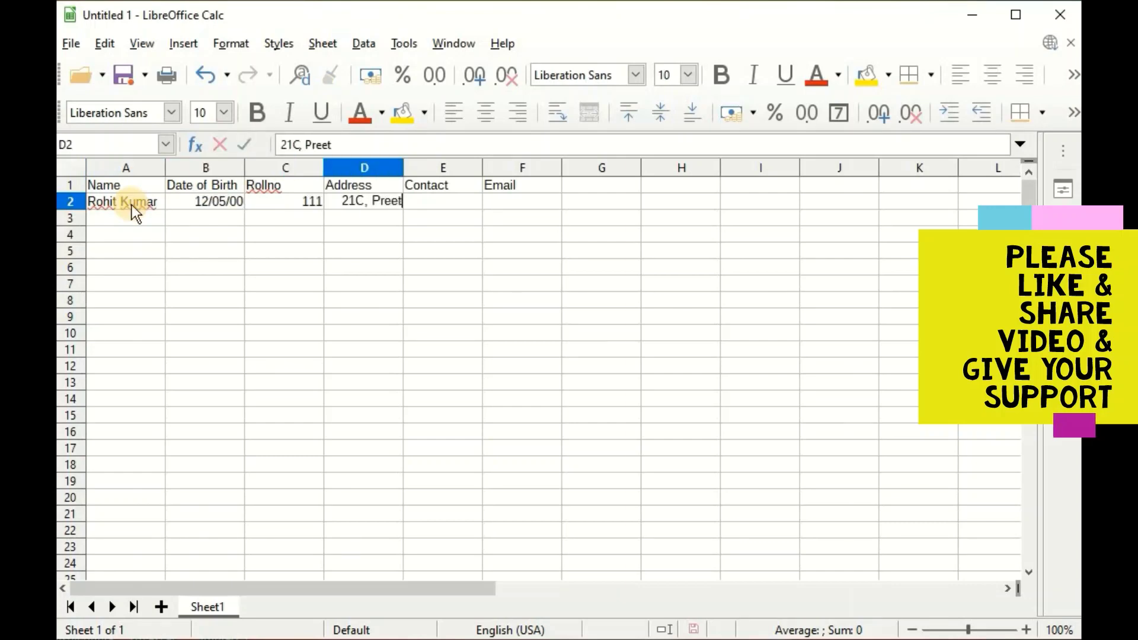
key(Tab)
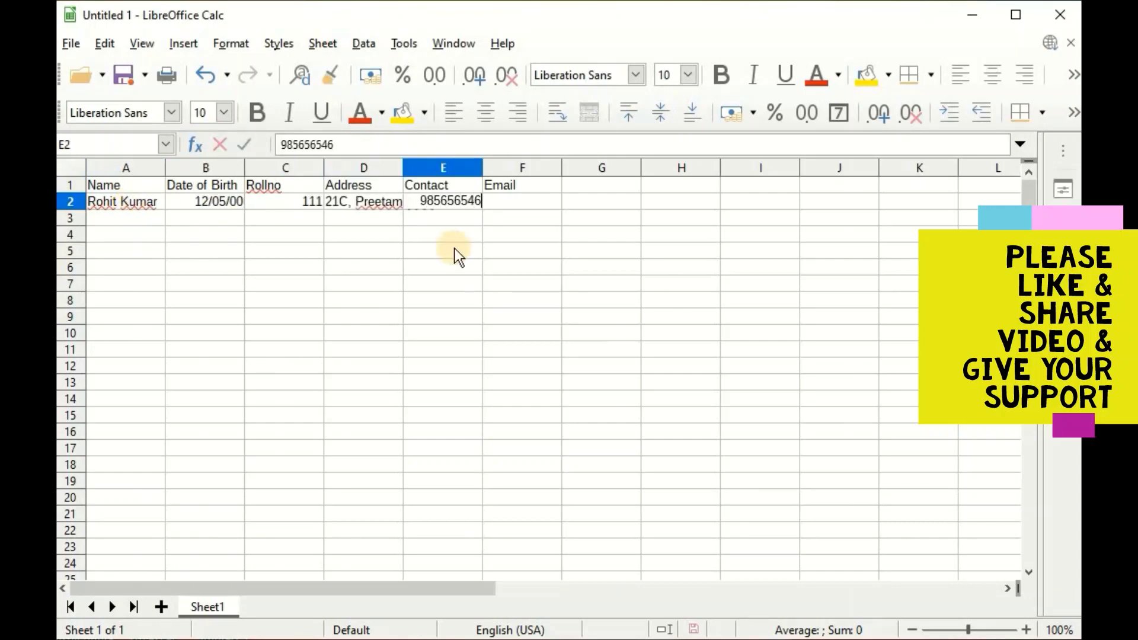
key(Tab)
key(Tab)
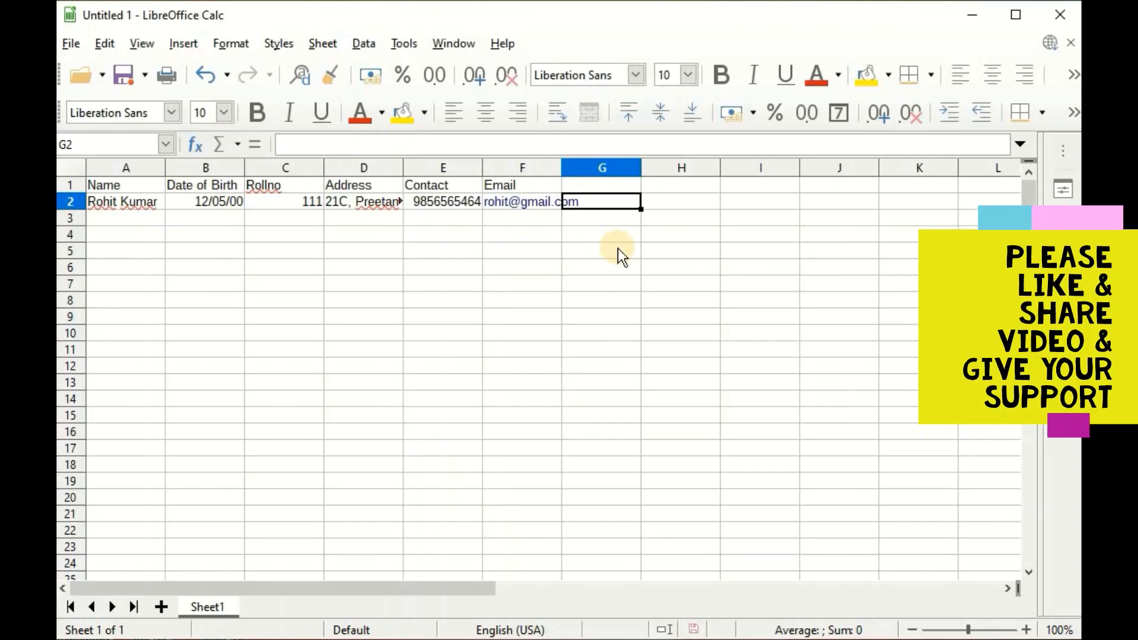
key(Return)
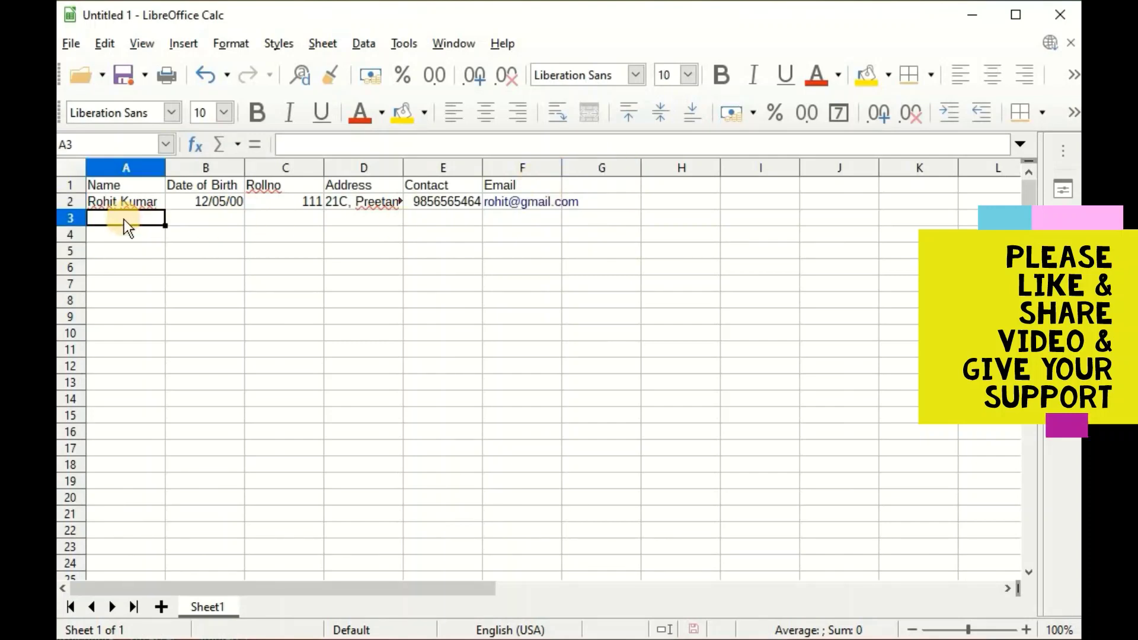
Move around the table with the arrow keys and return to cell A3 for the next record.
click(633, 217)
key(Left)
key(Left)
key(Left)
key(Left)
key(Left)
key(Left)
key(Right)
key(Right)
key(Right)
key(Right)
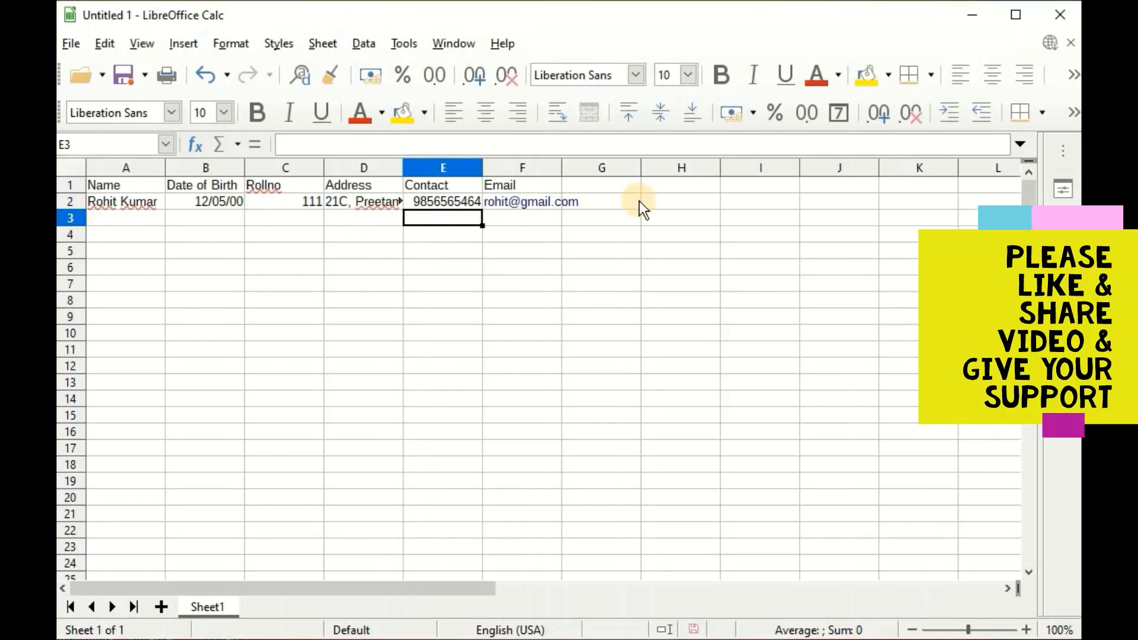
key(Down)
key(Down)
key(Down)
key(Down)
key(Down)
key(Down)
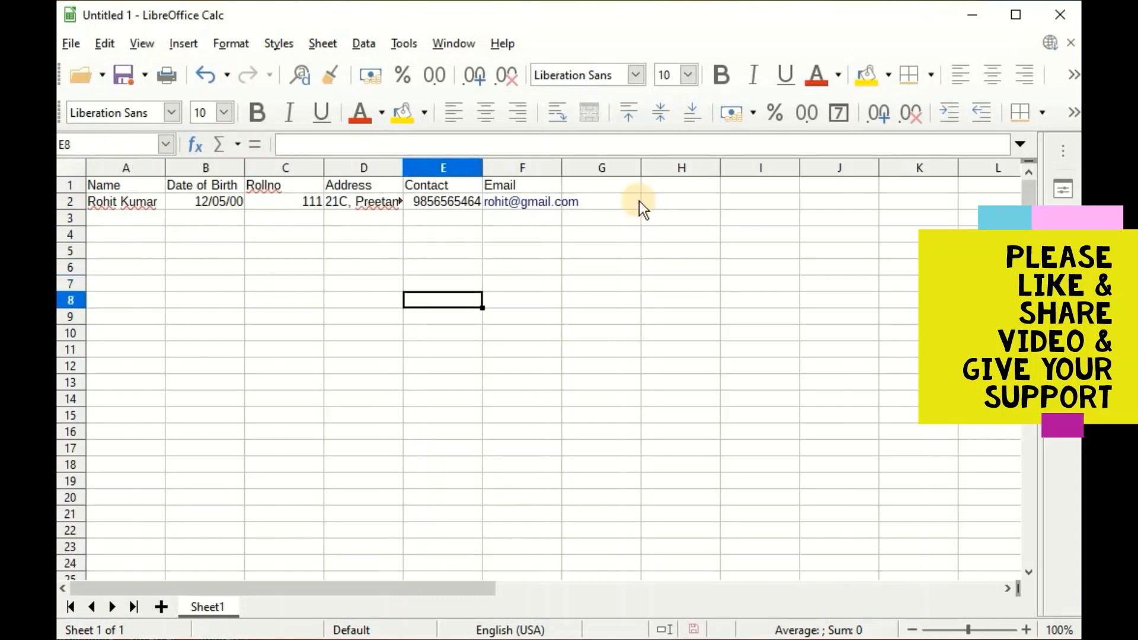
key(Up)
key(Up)
key(Up)
key(Up)
key(Up)
key(Up)
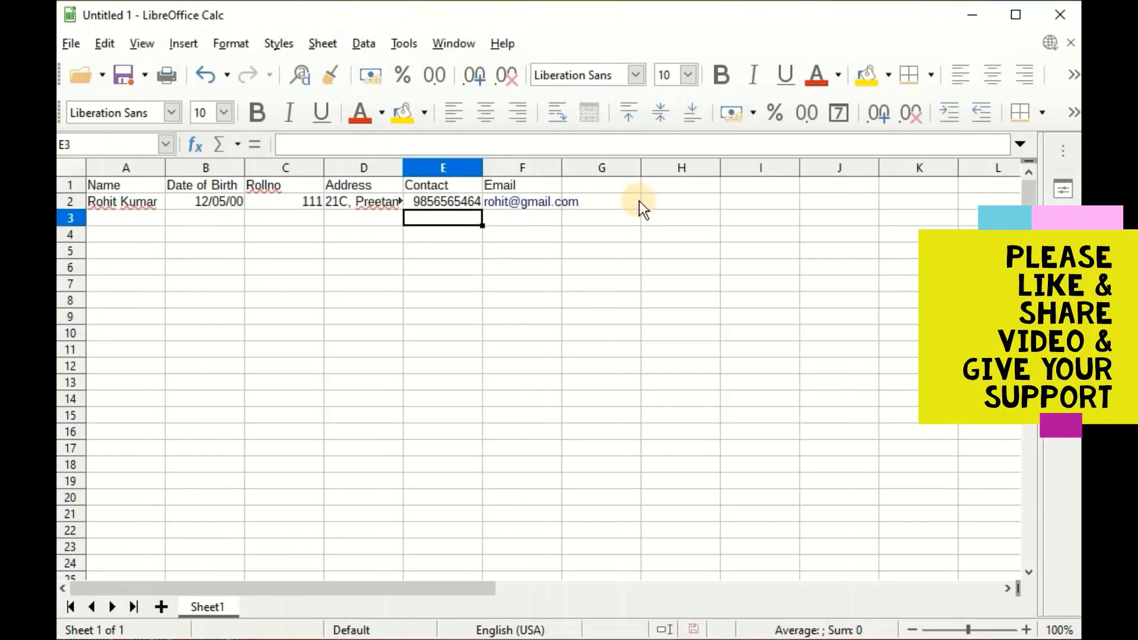
key(Home)
key(Down)
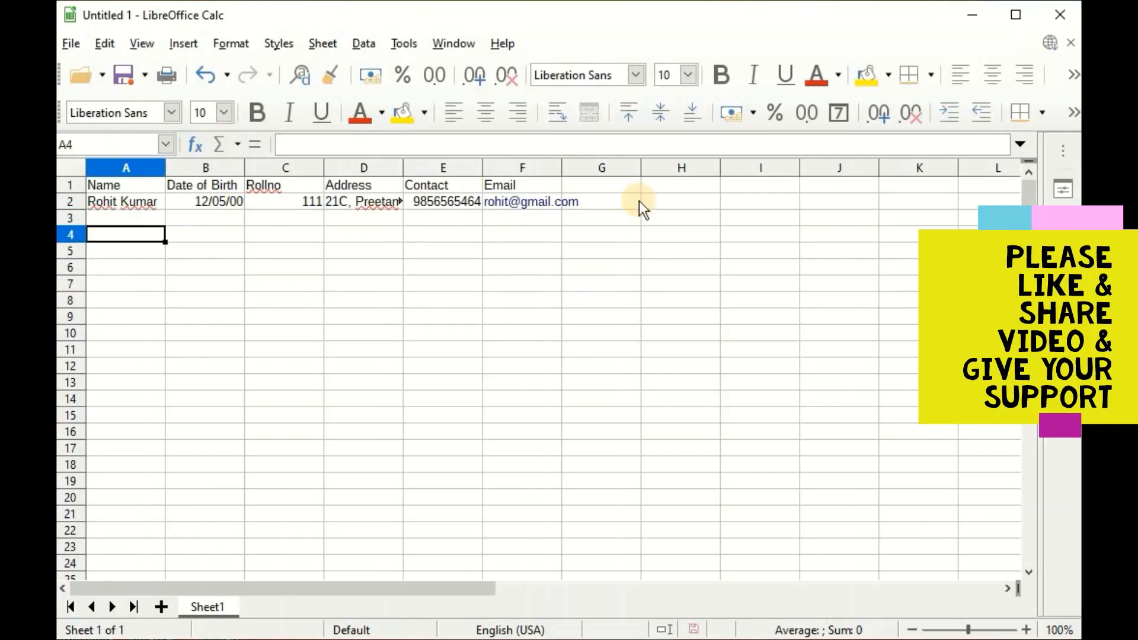
key(Down)
key(Down)
key(Down)
key(Down)
key(Up)
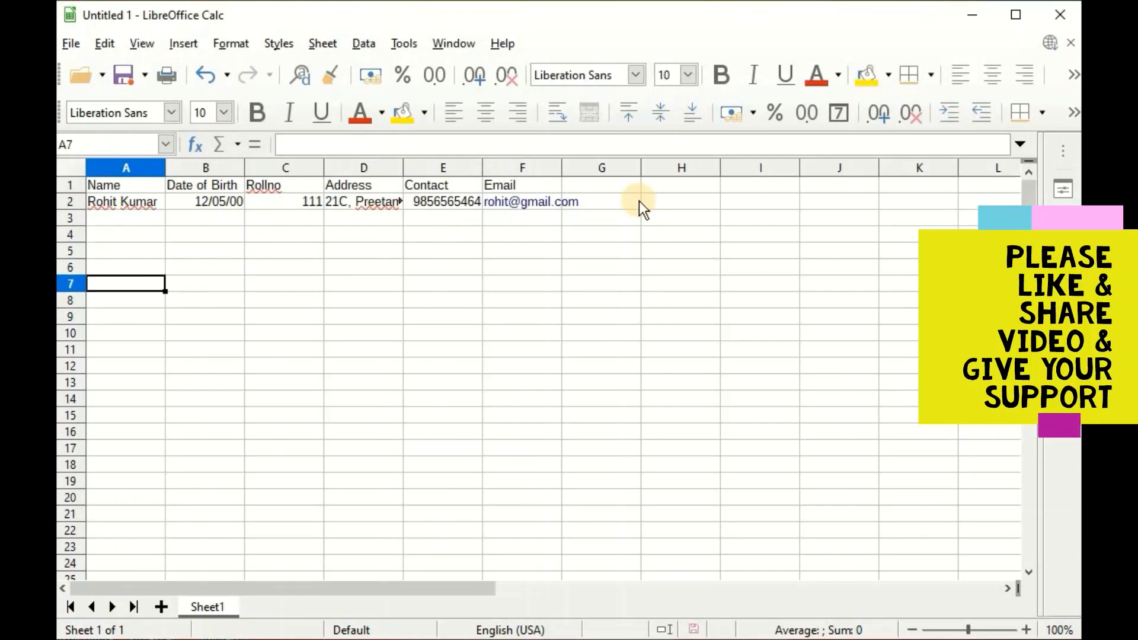
key(Up)
key(Up)
key(Up)
key(Up)
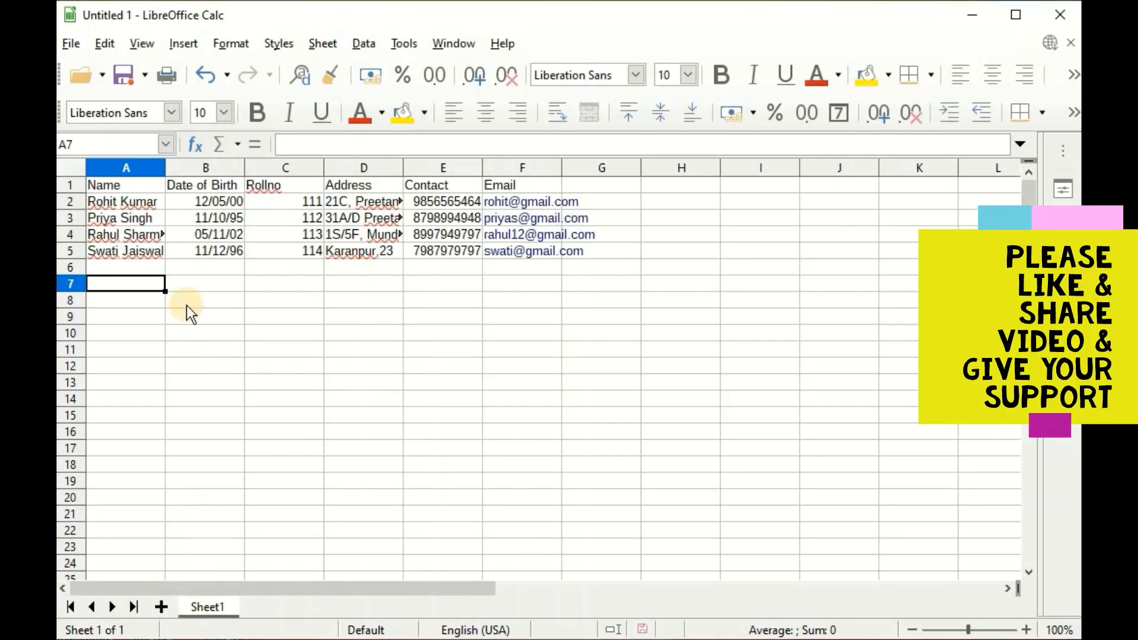
Select the whole Name, Rollno and Contact columns by their headers.
click(363, 350)
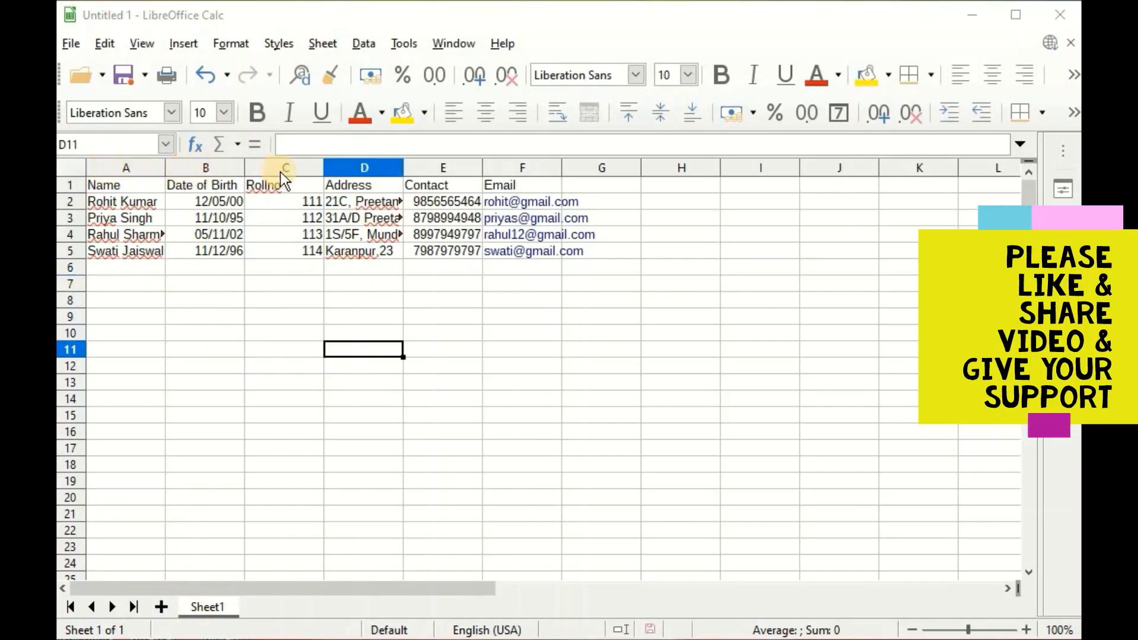
click(133, 169)
click(289, 168)
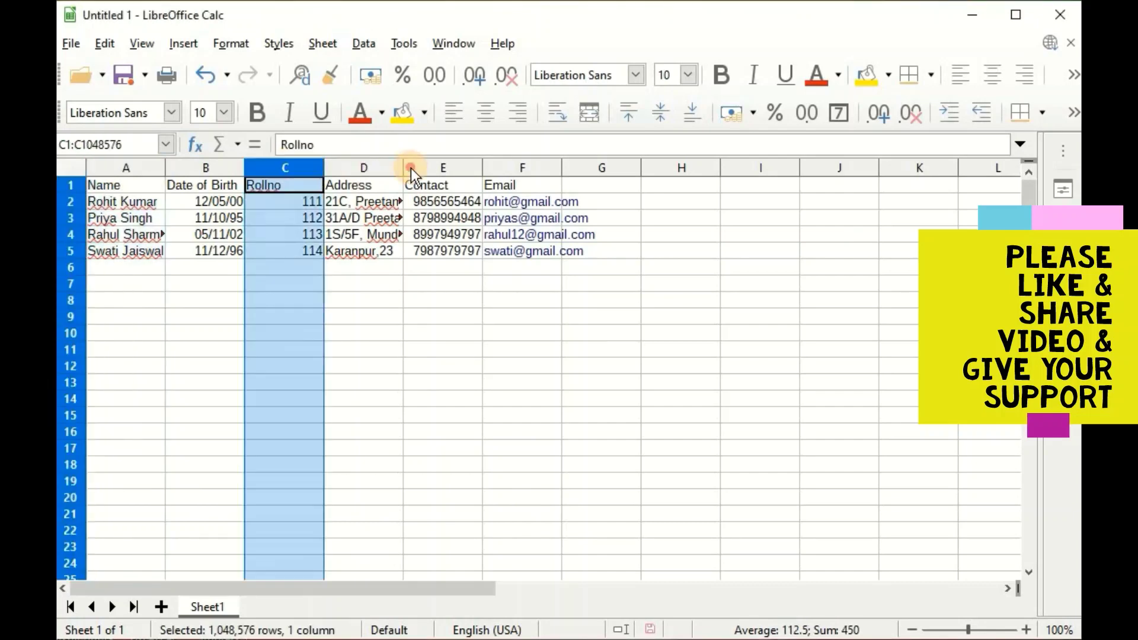
click(413, 171)
click(317, 172)
click(350, 302)
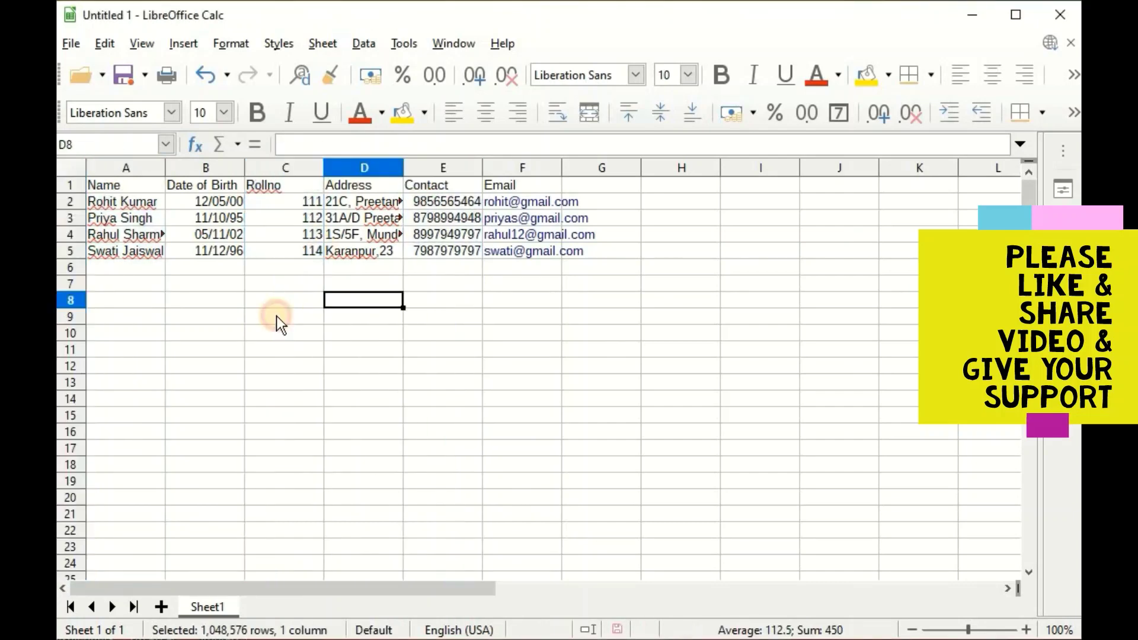
Select row 3, then bring up the context menus for the Name and Rollno columns.
click(71, 224)
click(318, 418)
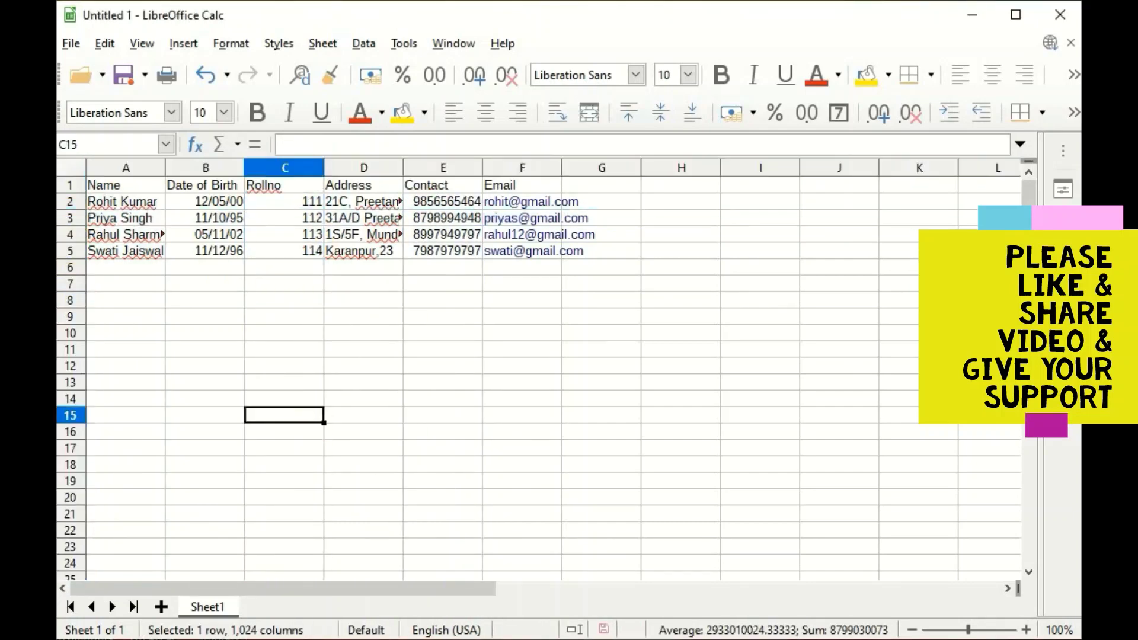
click(202, 606)
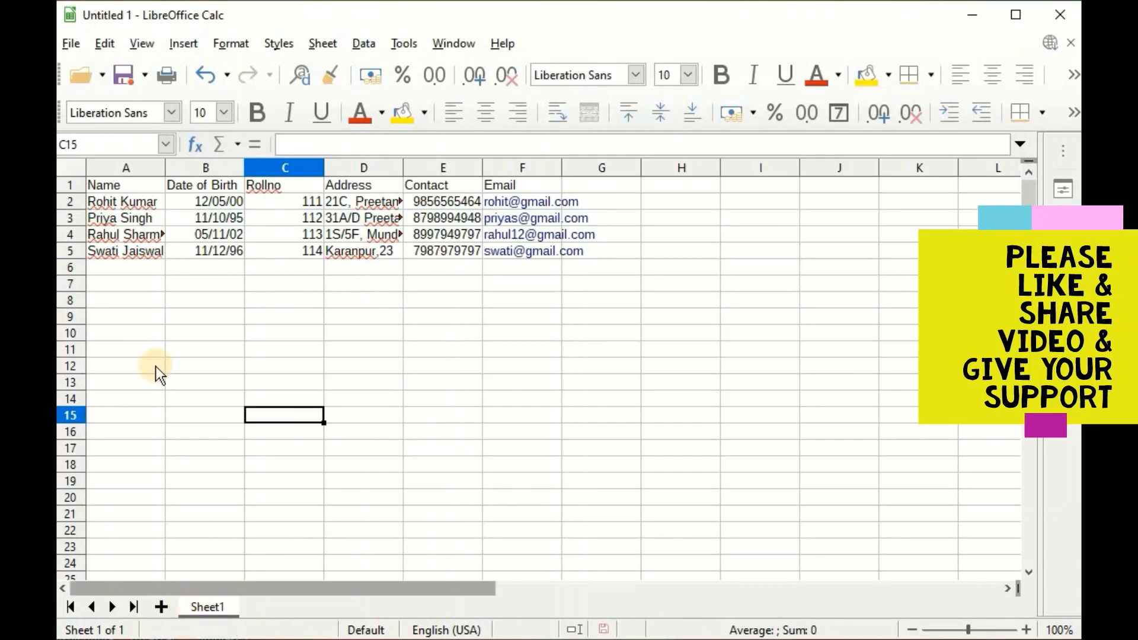
right_click(126, 168)
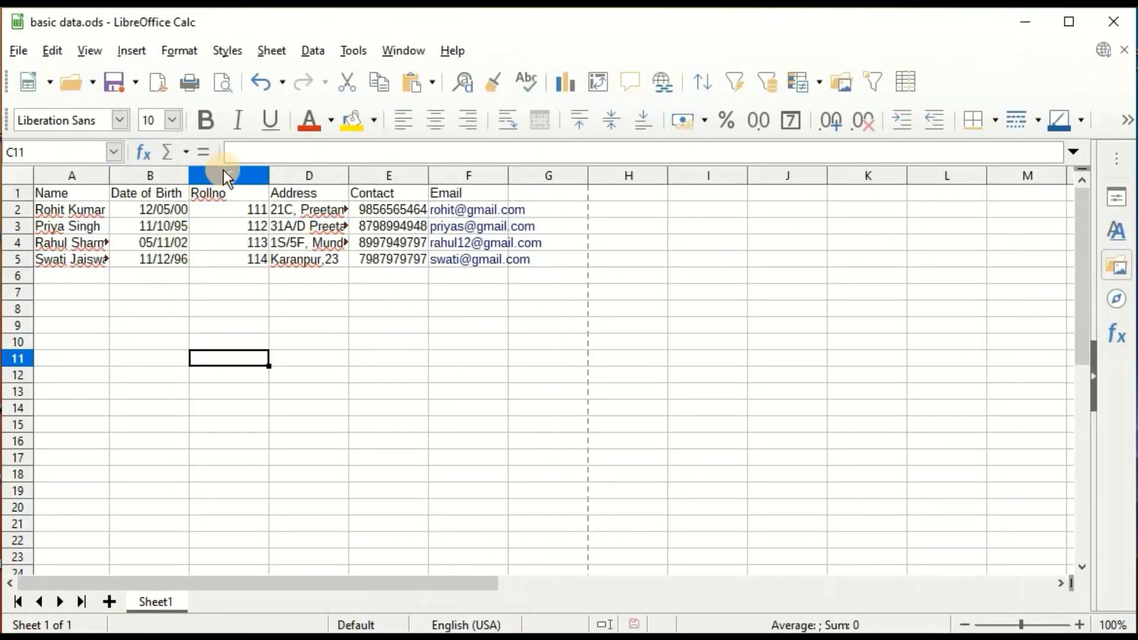
right_click(224, 173)
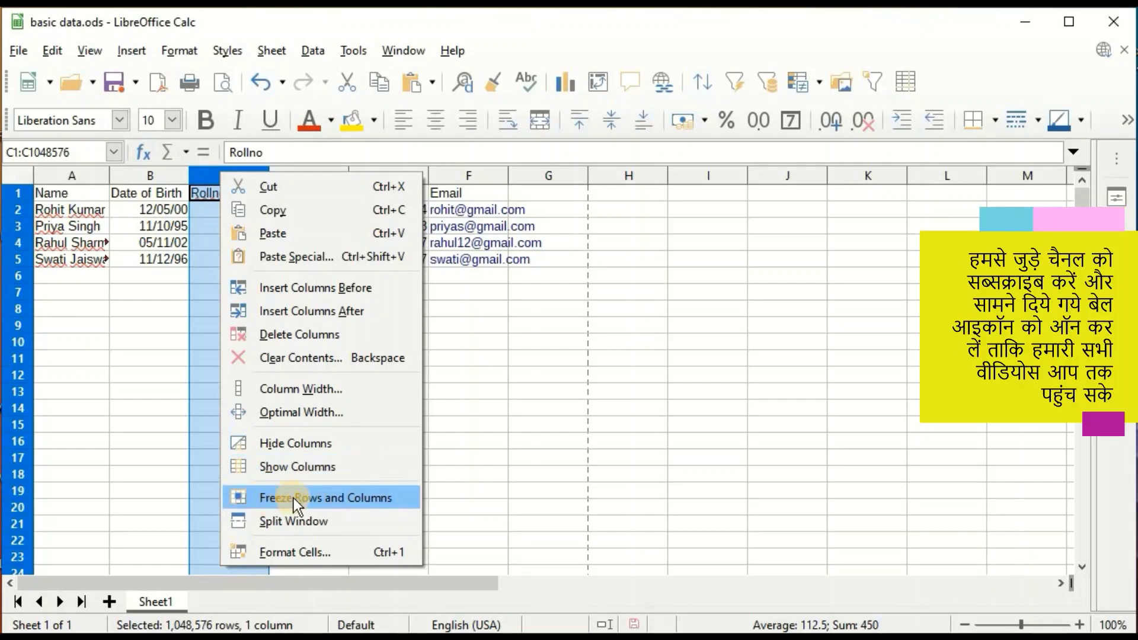
Widen column A so each student's full name is visible, then bring up its column options.
click(354, 499)
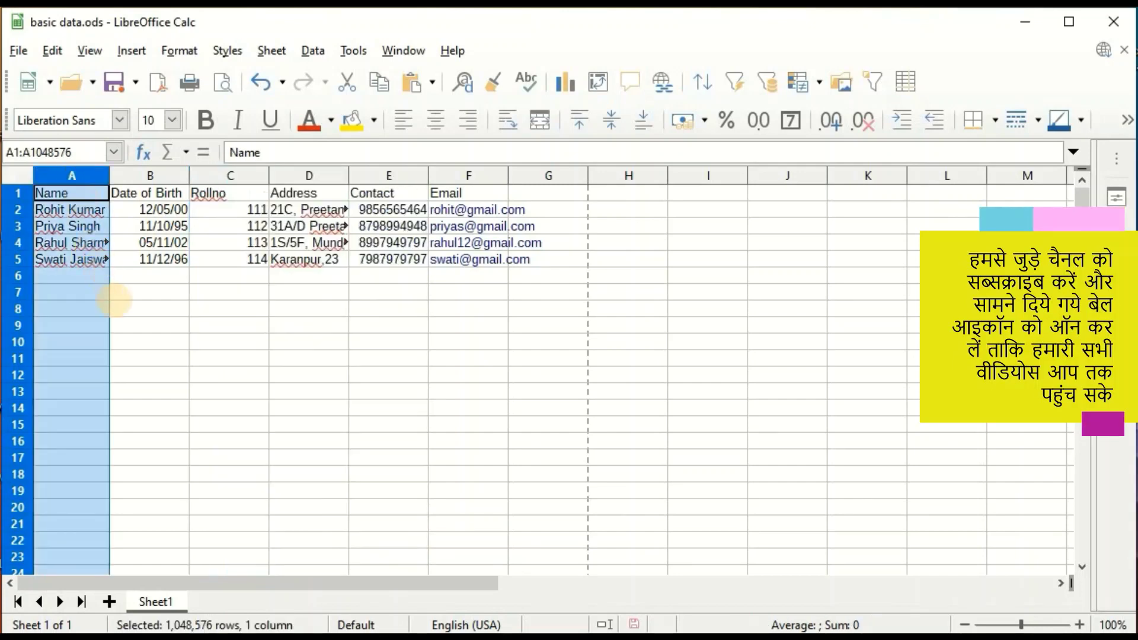
click(120, 341)
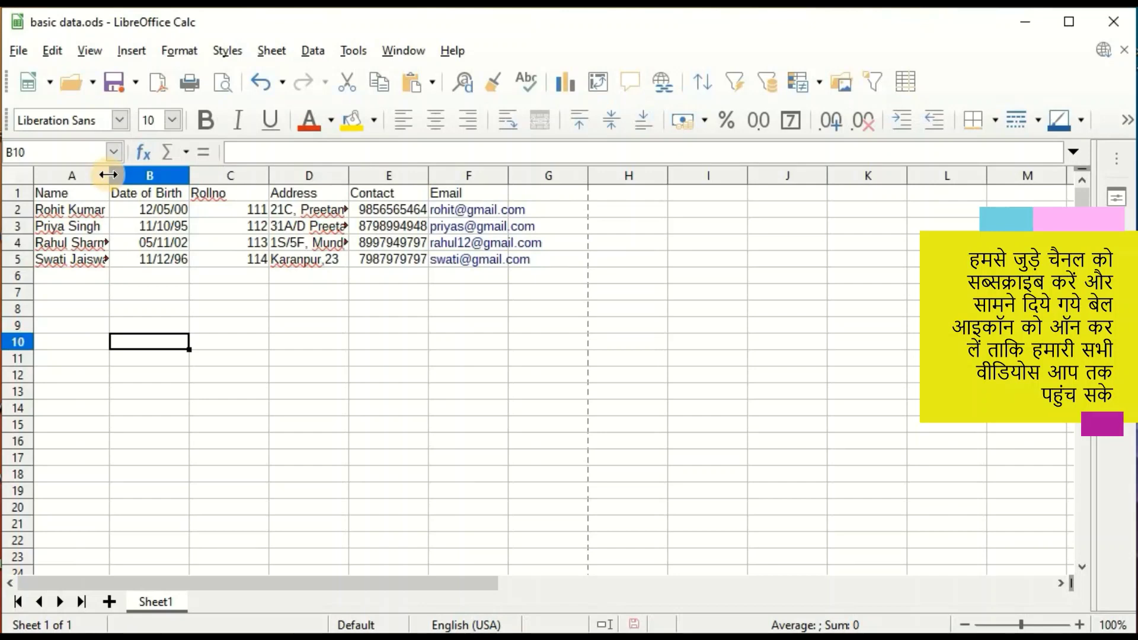
drag(108, 174, 128, 196)
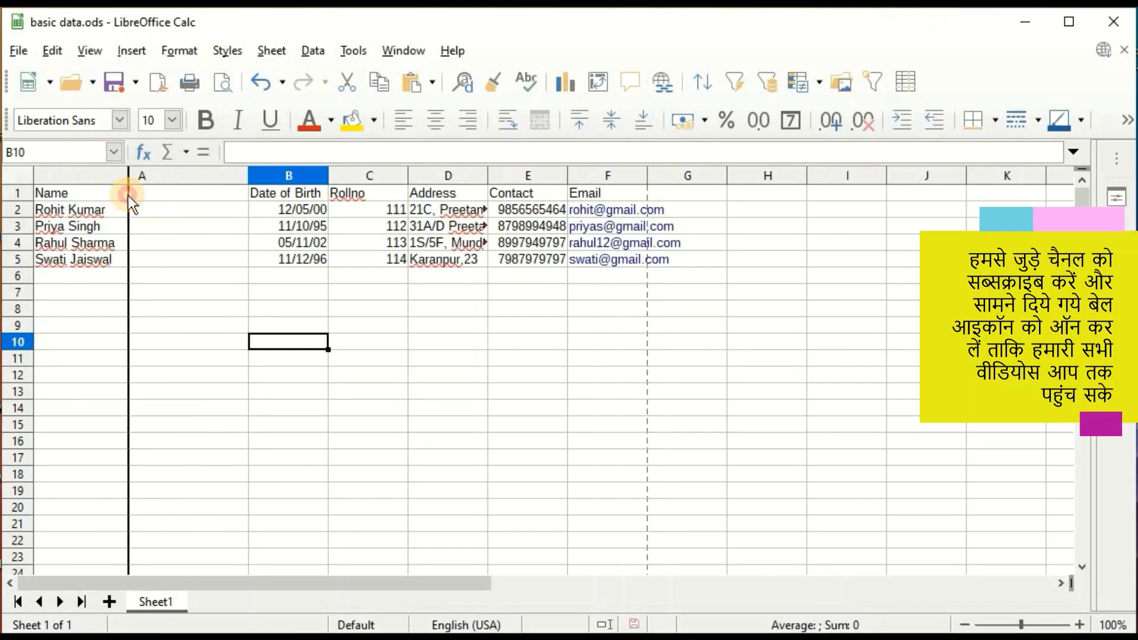
click(124, 175)
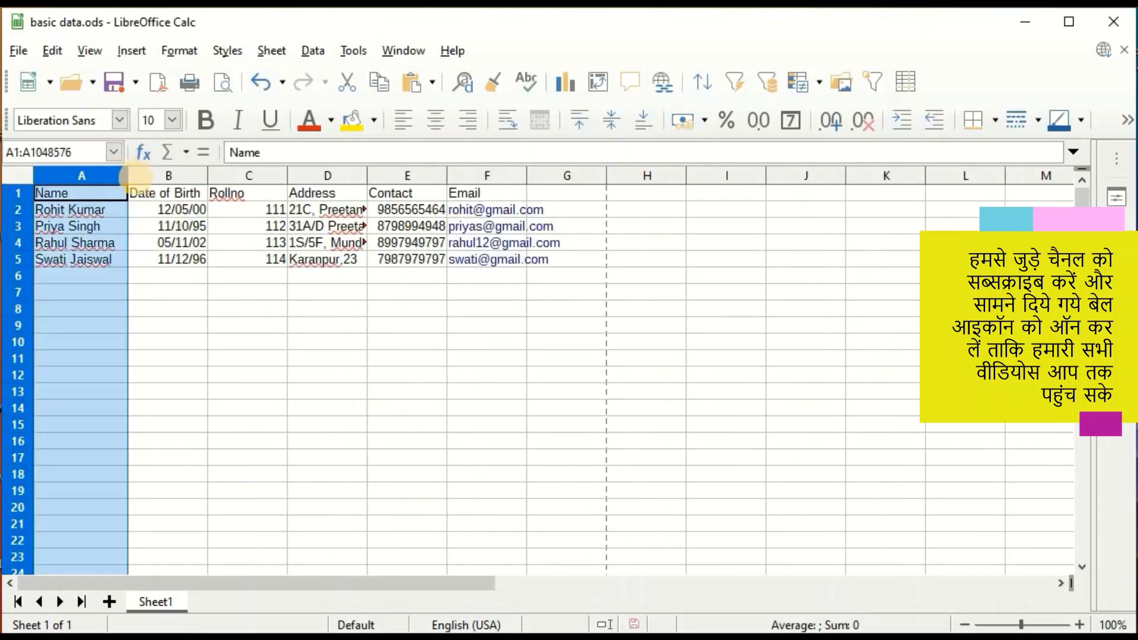
click(172, 276)
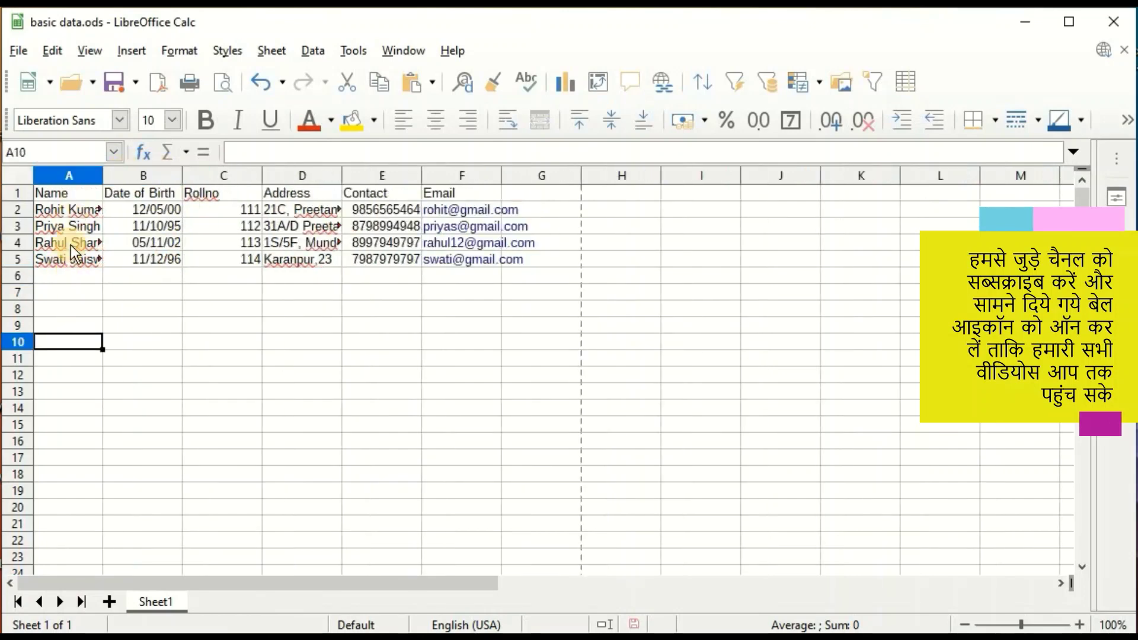
click(77, 210)
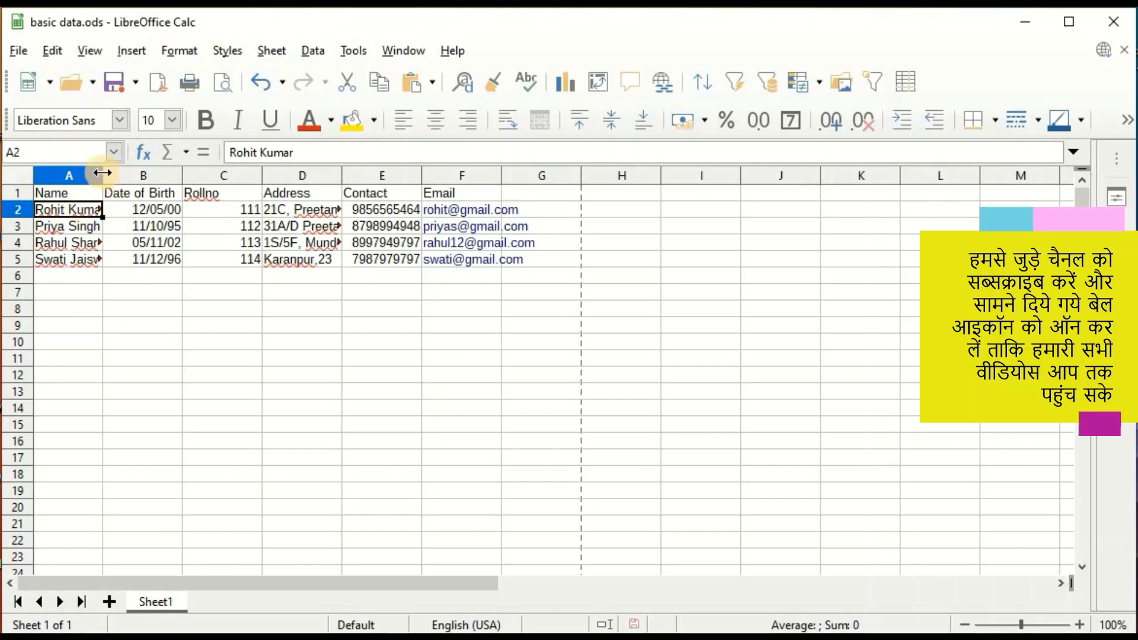
drag(102, 172, 124, 172)
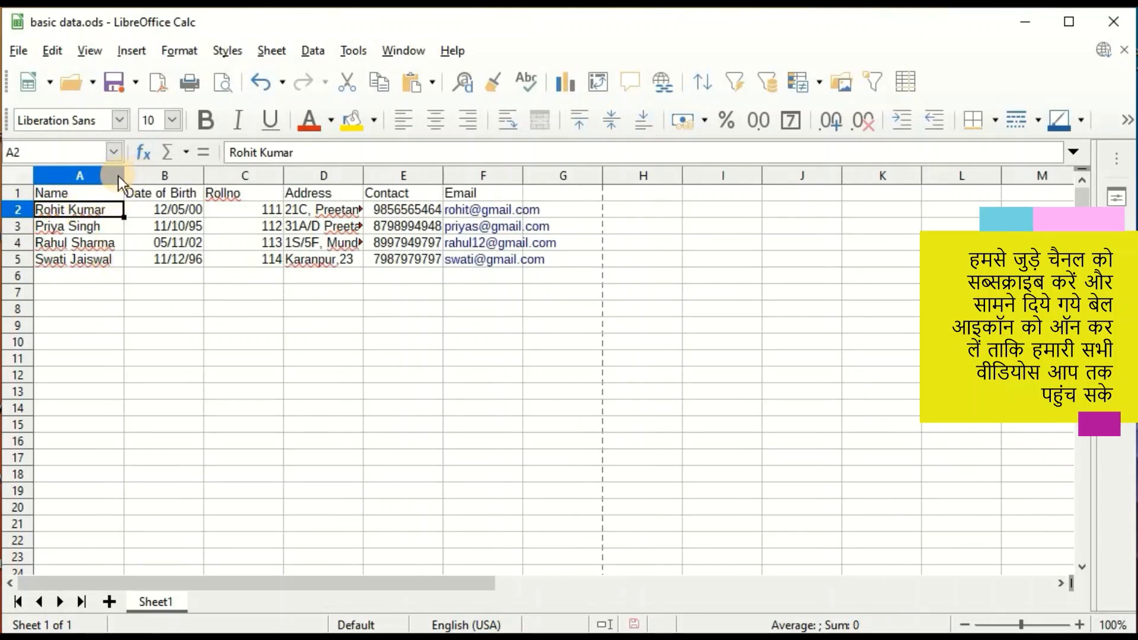
right_click(65, 175)
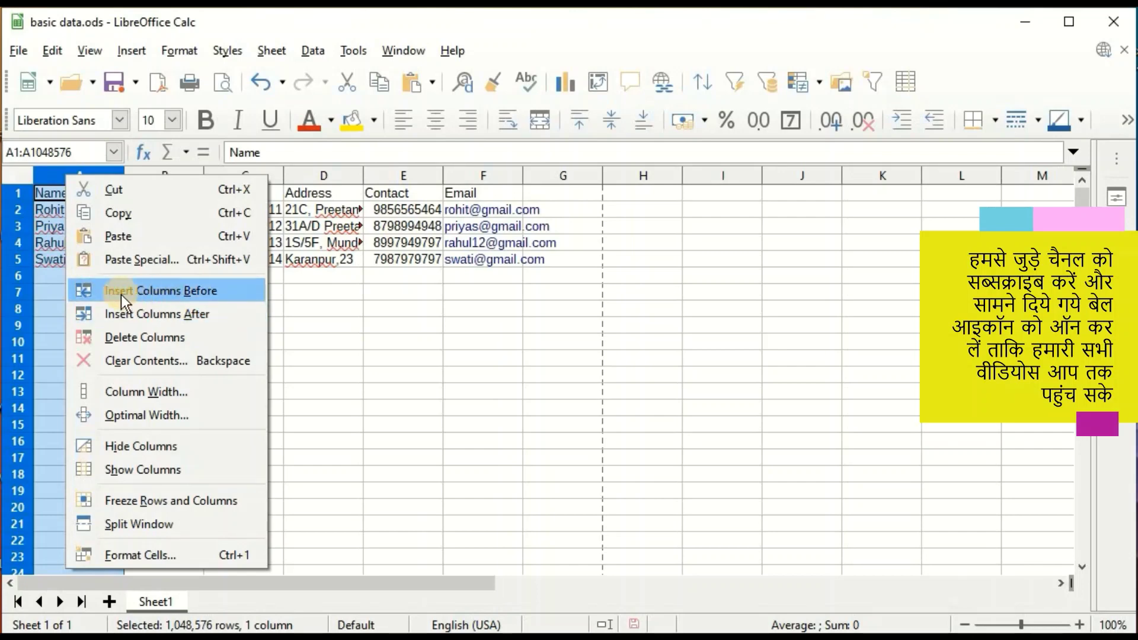
Insert a new column before Name and give it the heading S.No.
click(163, 290)
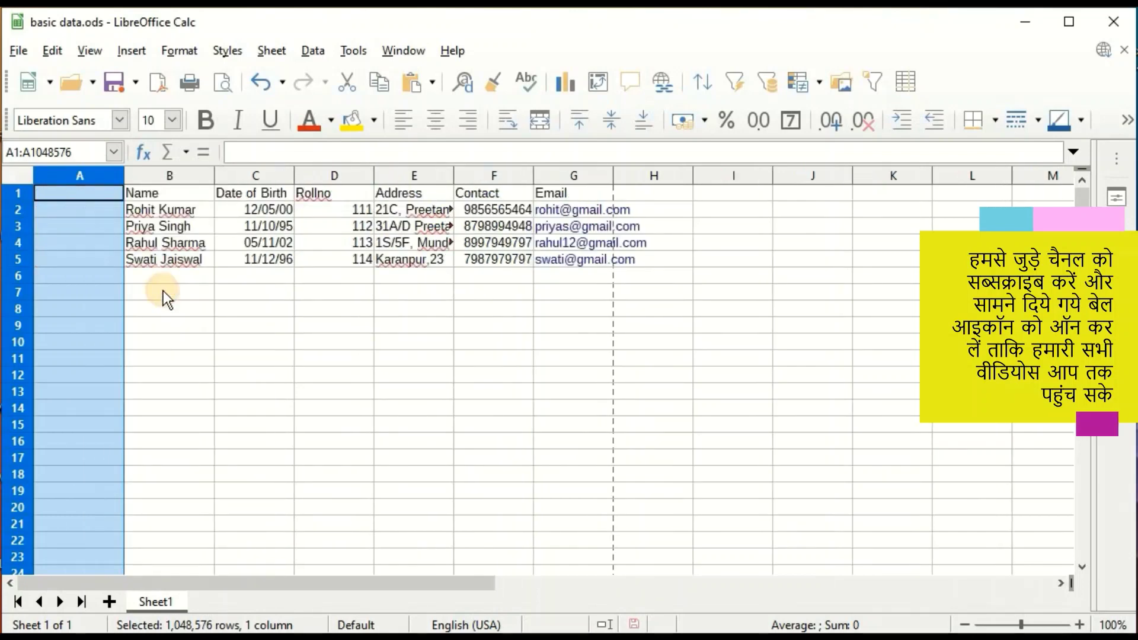
click(72, 195)
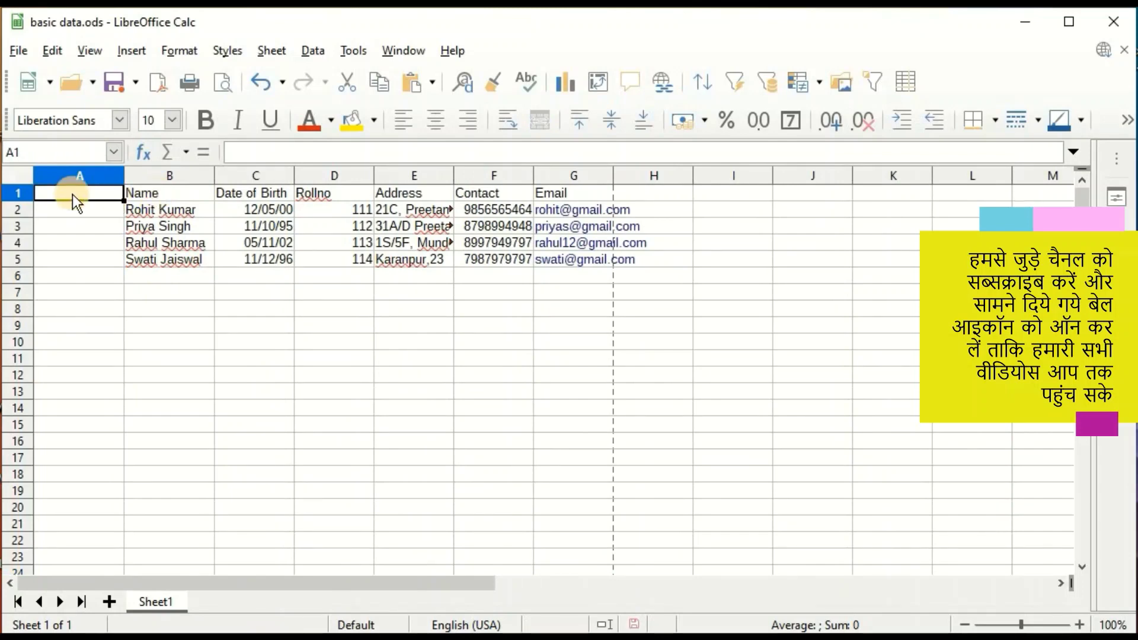
text(S.No)
click(87, 264)
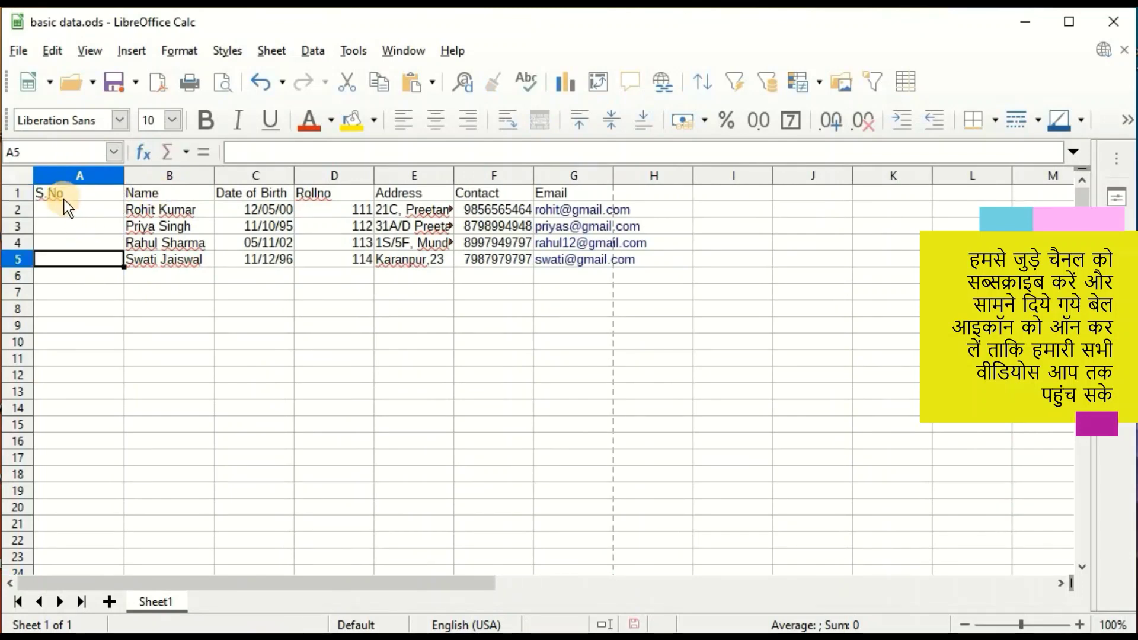
click(63, 199)
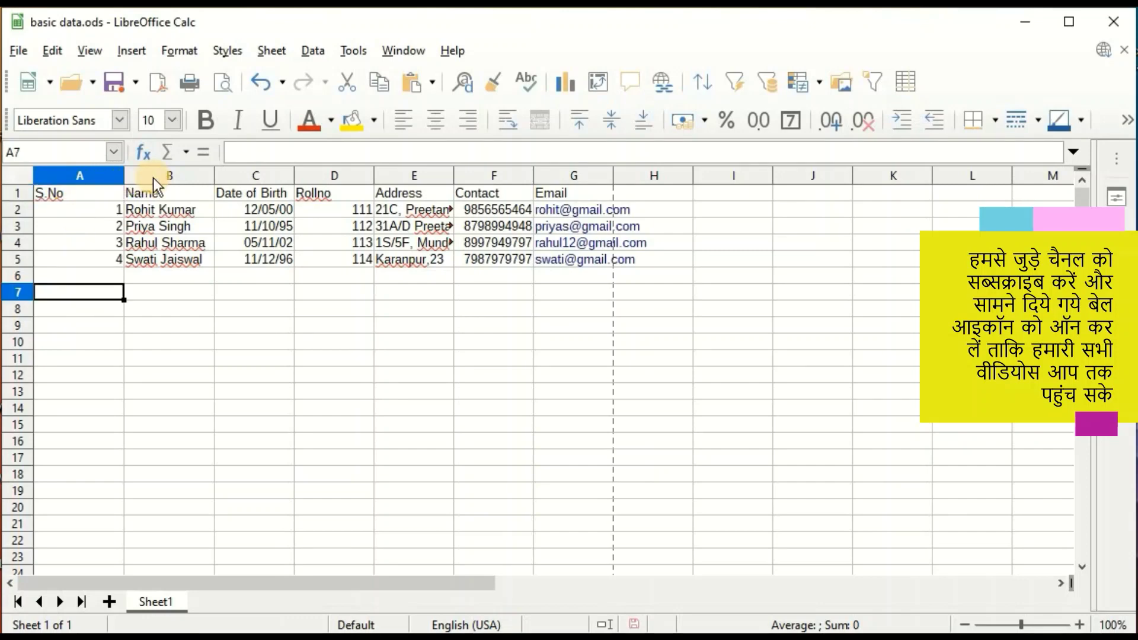
Delete the S.No column, then undo the deletion to restore it.
right_click(80, 172)
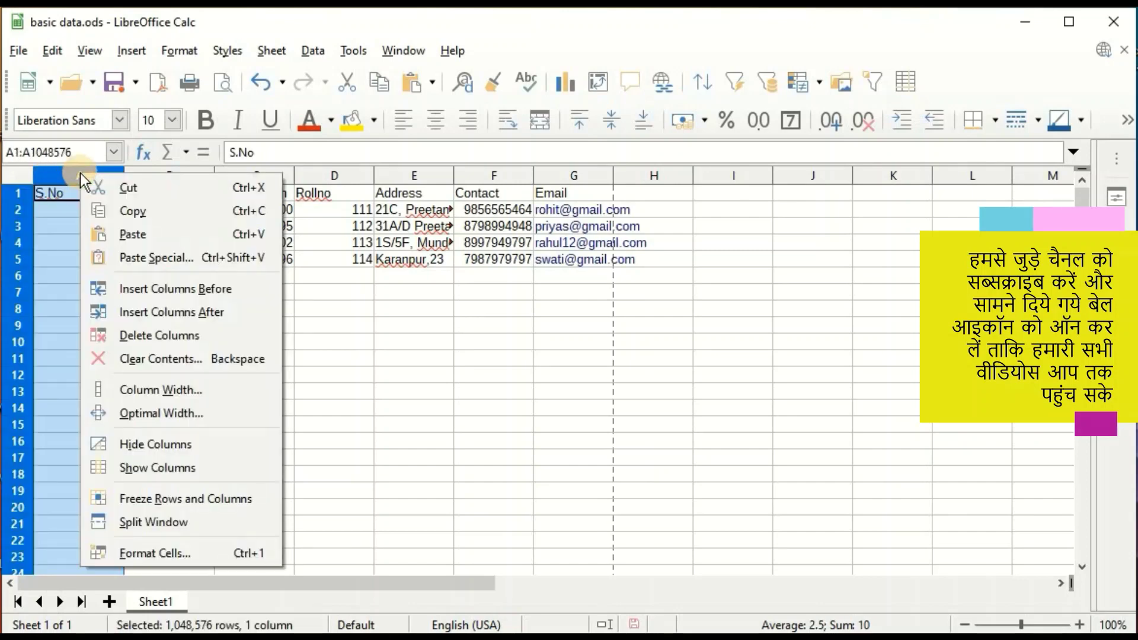
click(163, 335)
click(261, 83)
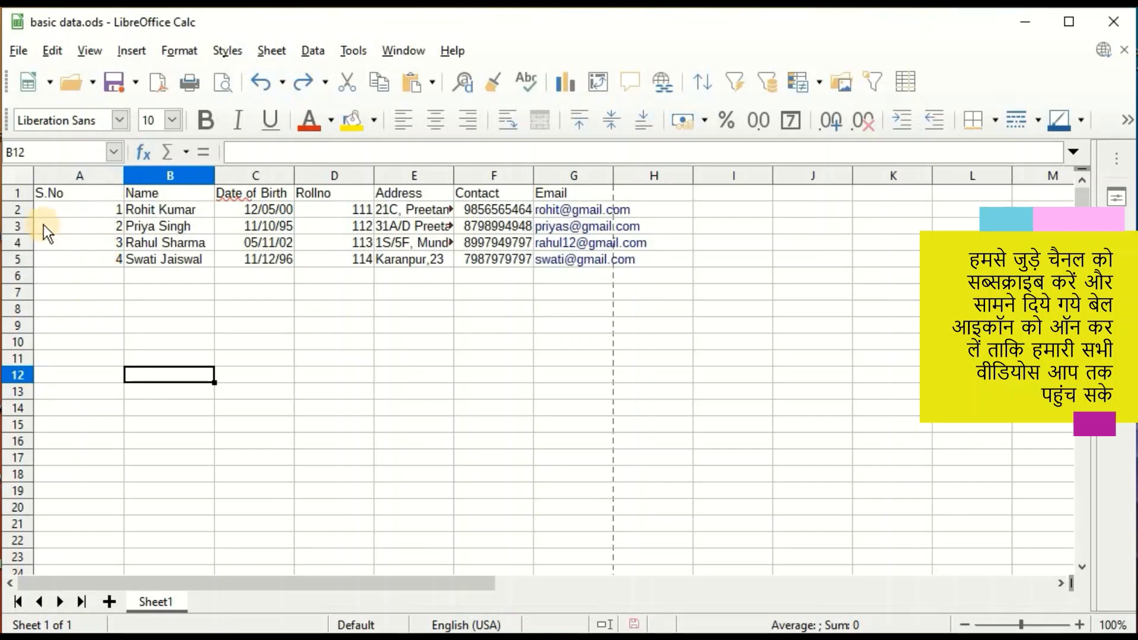
Clear the S.No heading and its numbers 1–4 using Clear Contents on column A.
right_click(76, 176)
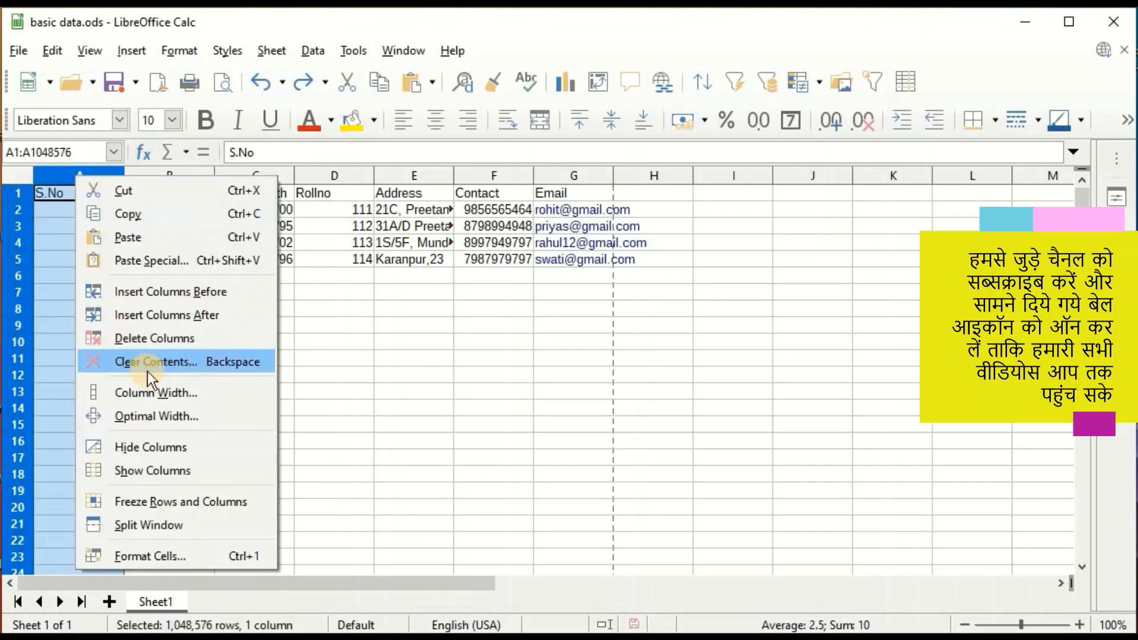
click(183, 364)
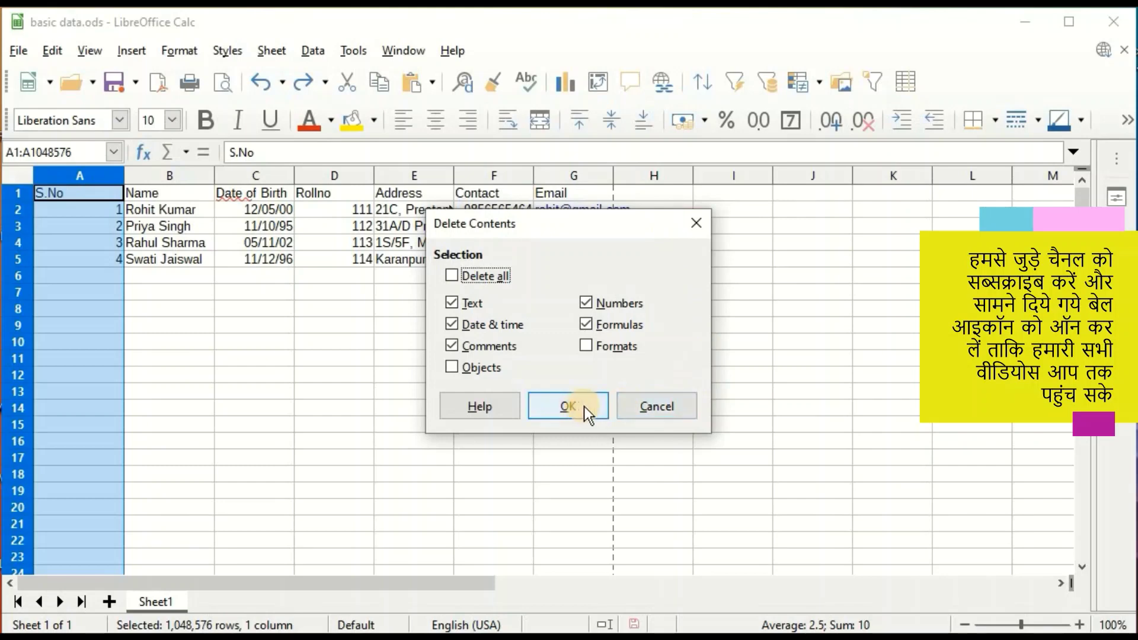
click(566, 408)
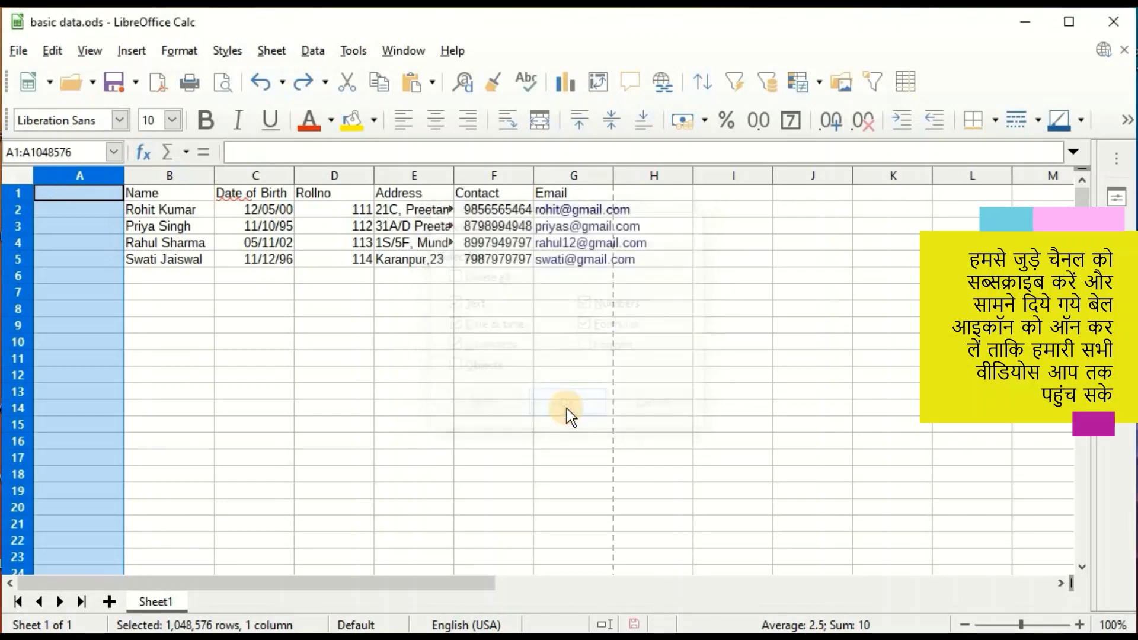
click(152, 323)
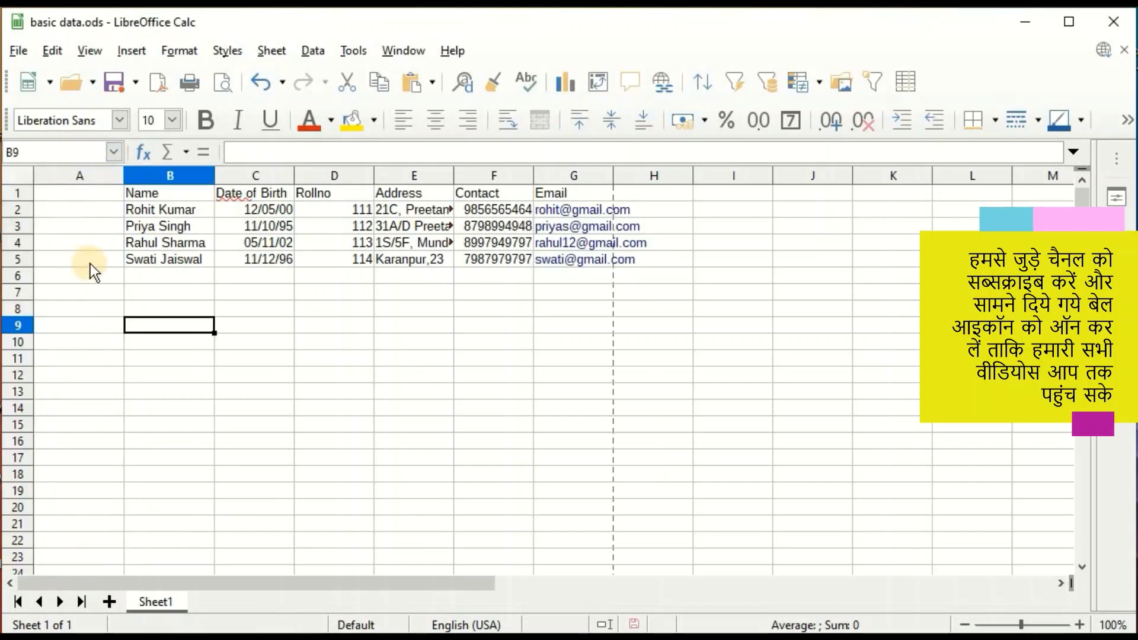
drag(166, 302, 160, 290)
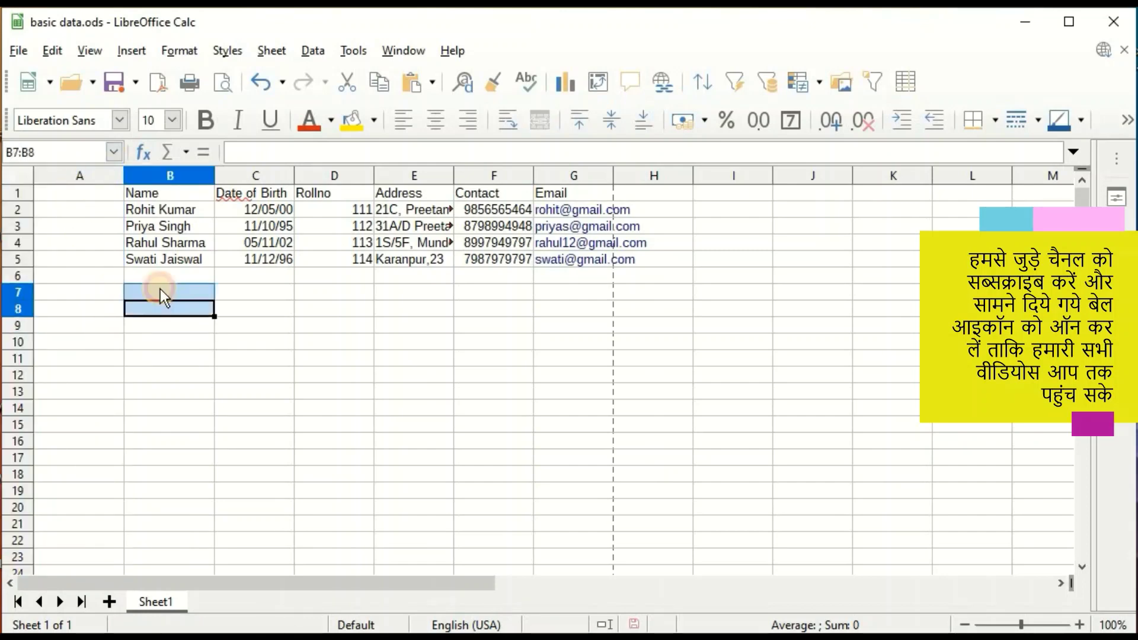
right_click(65, 176)
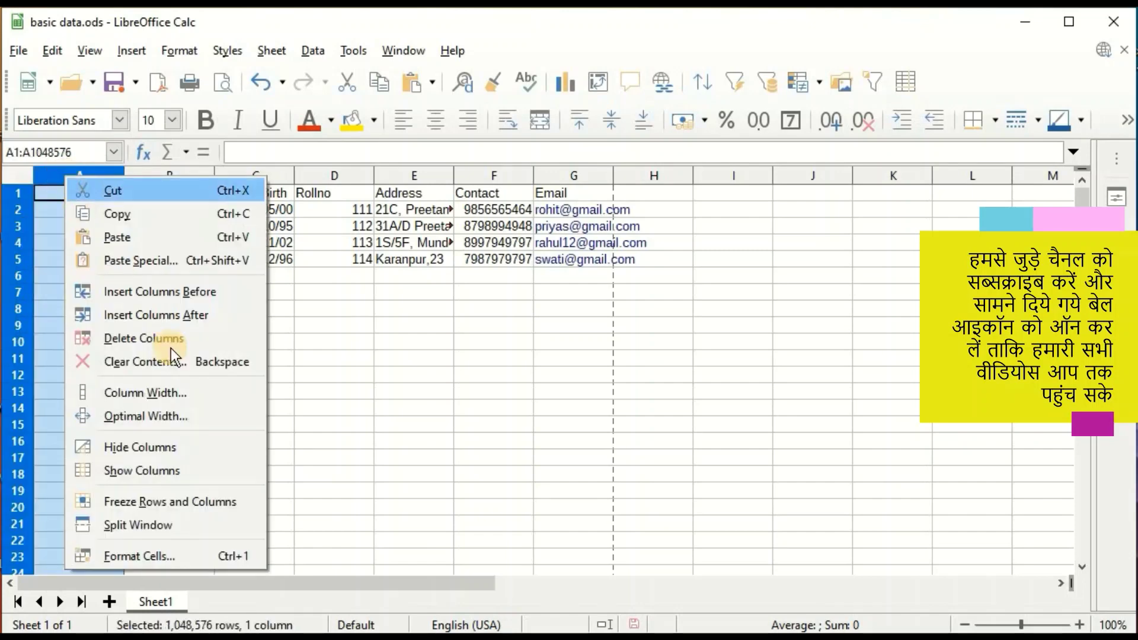
click(150, 449)
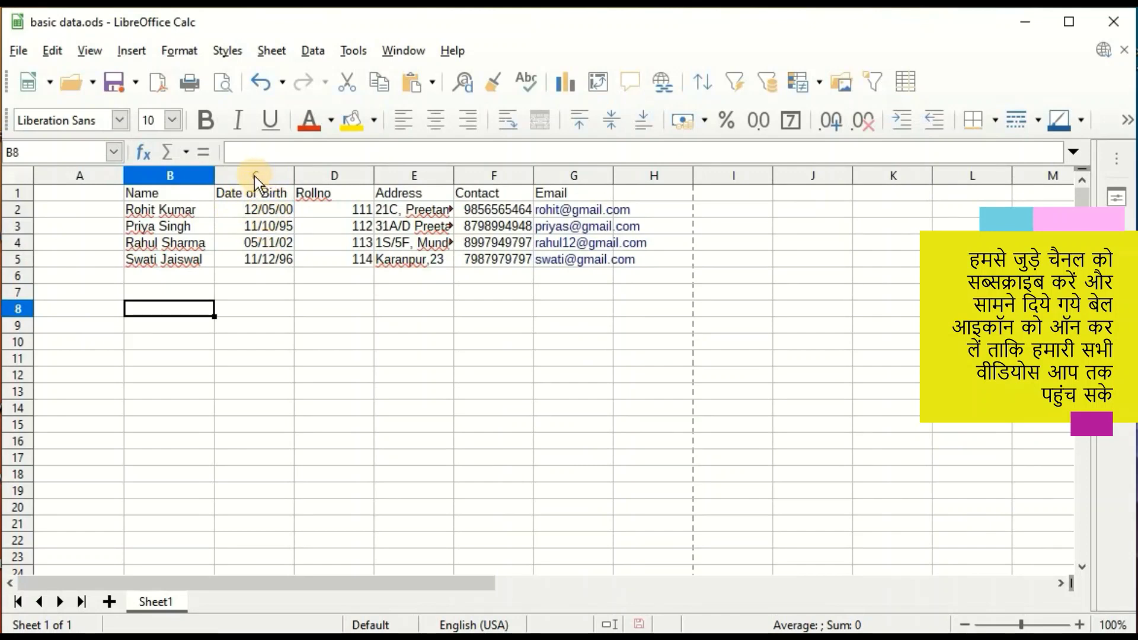
right_click(255, 177)
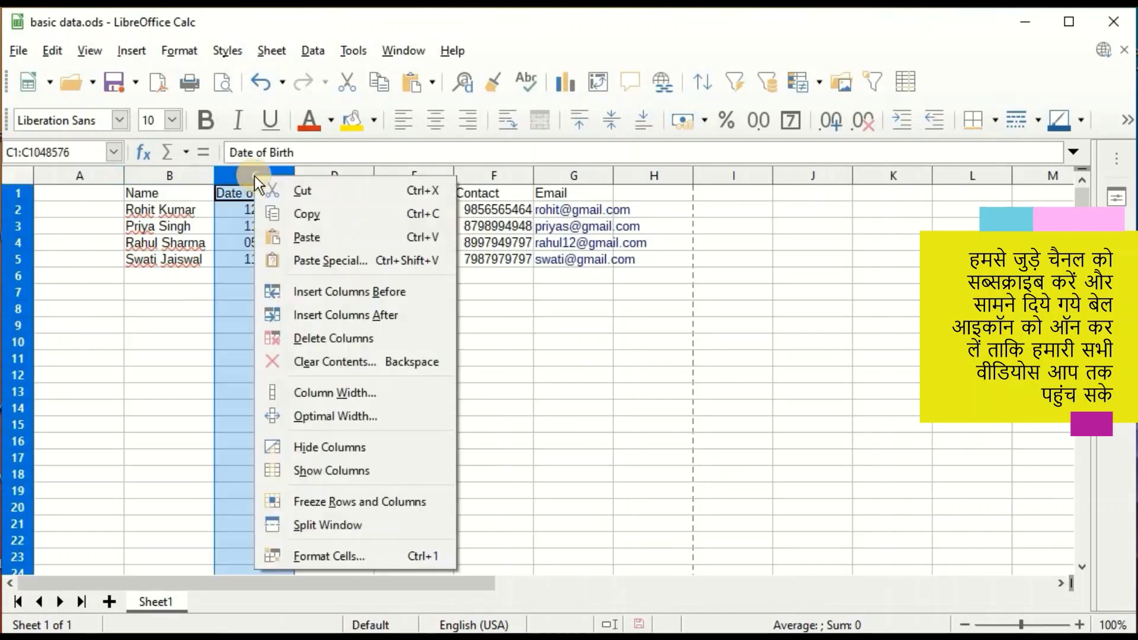
click(338, 447)
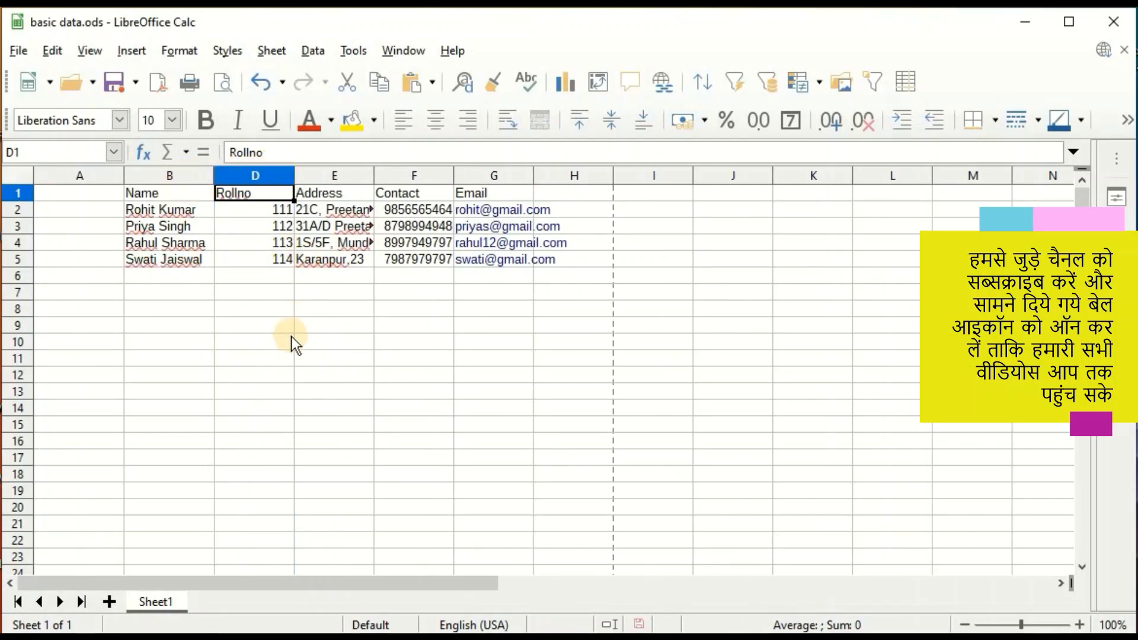
click(309, 374)
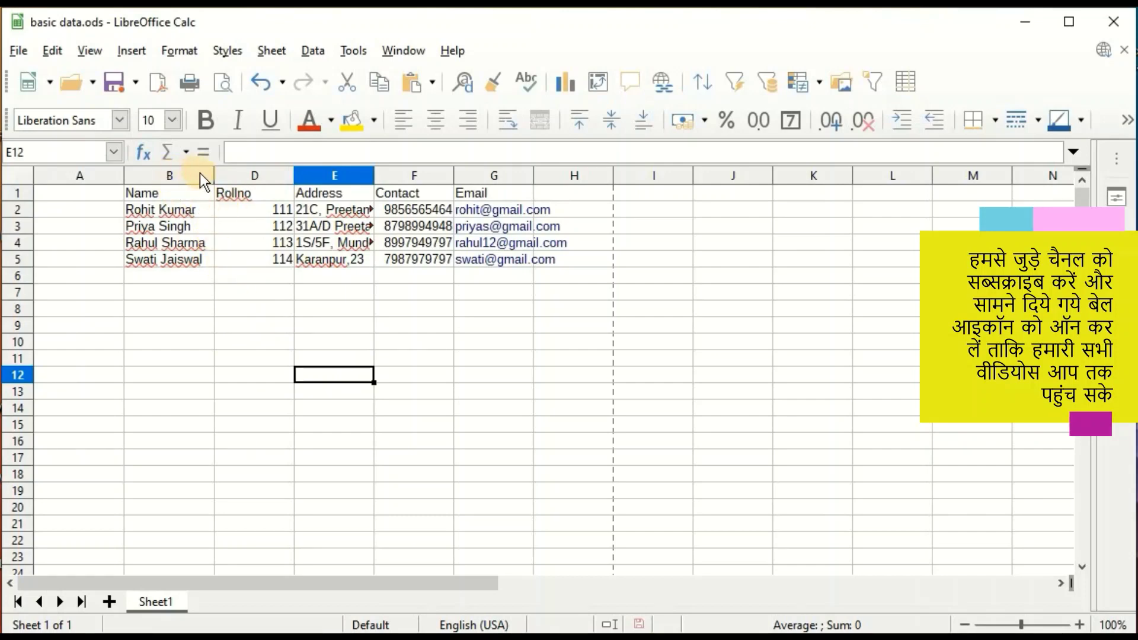
click(242, 340)
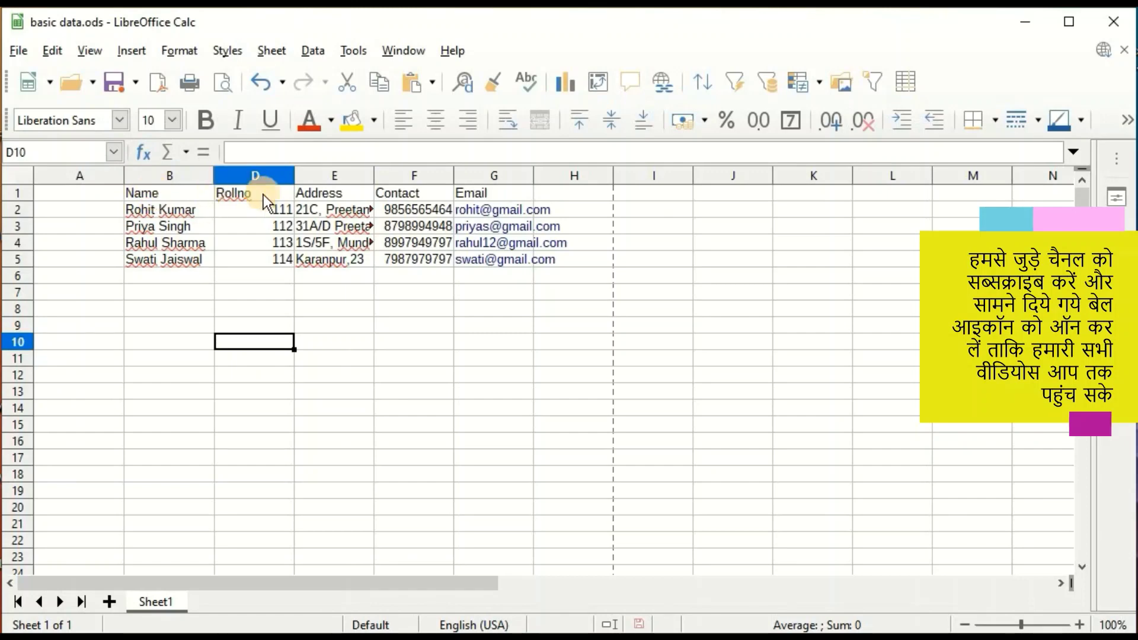
drag(188, 177, 231, 175)
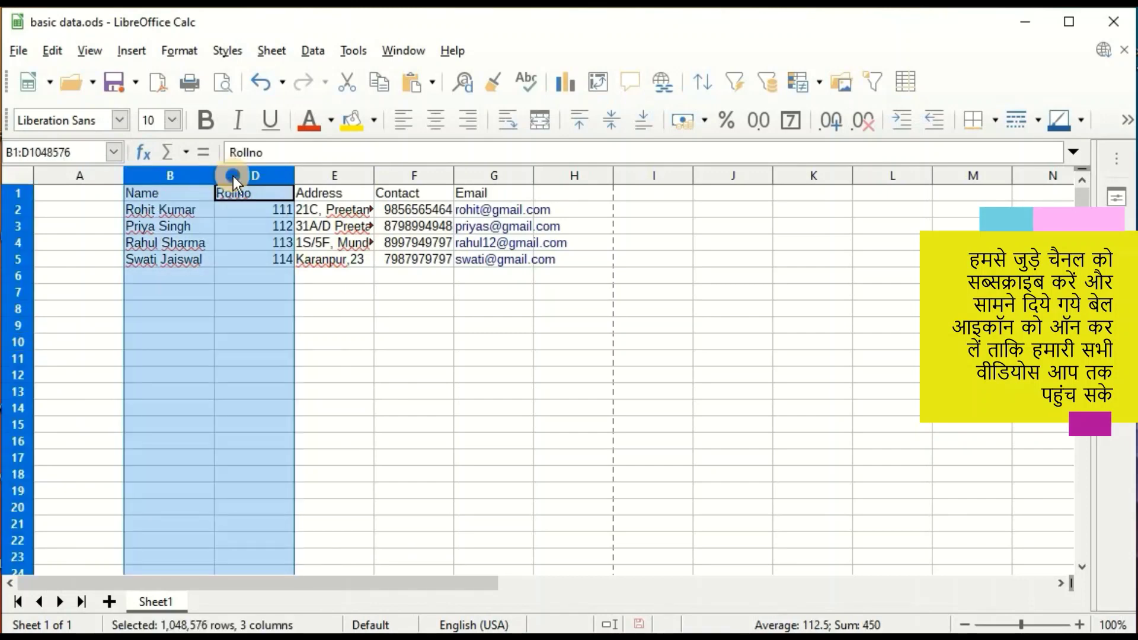
right_click(233, 176)
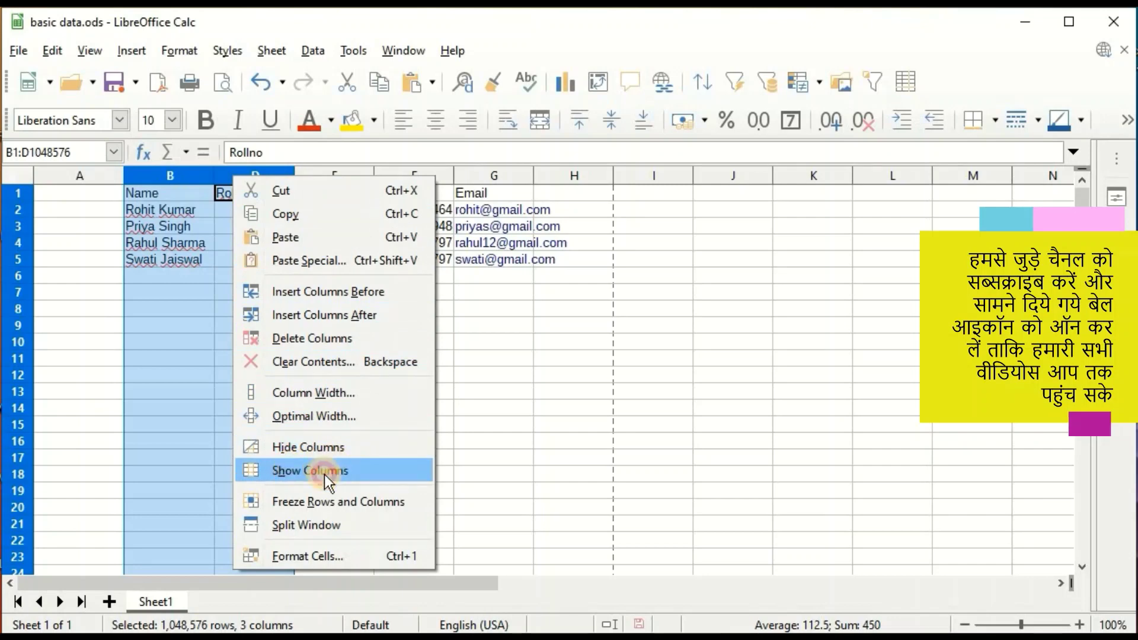
click(325, 474)
click(242, 194)
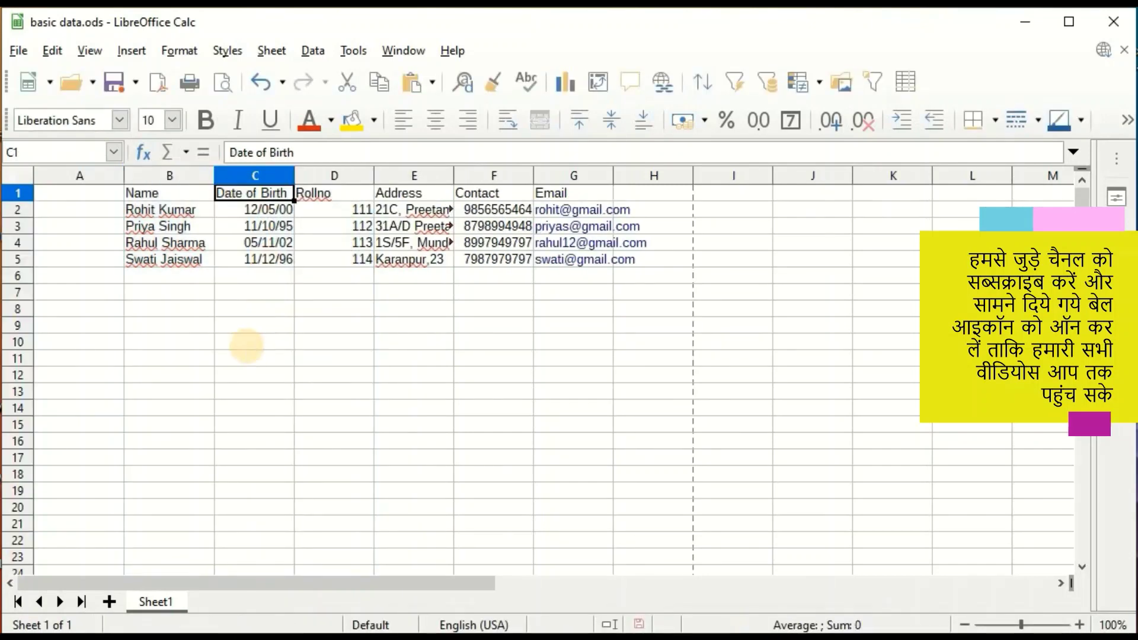
click(237, 327)
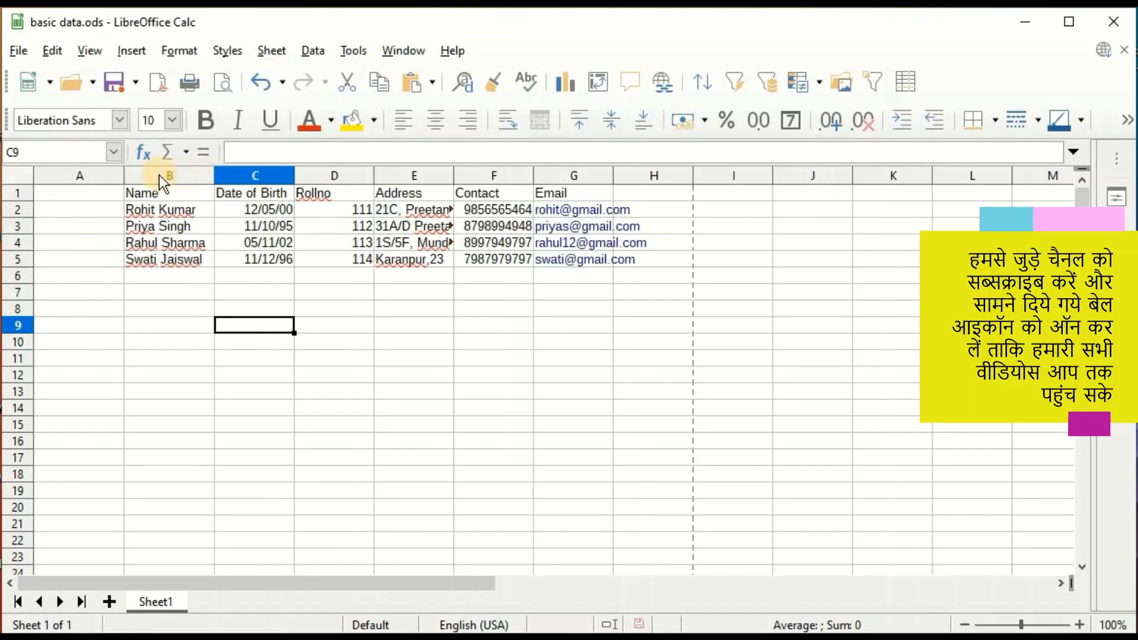
Delete columns B to D, then undo the deletion to restore them.
drag(158, 175, 343, 176)
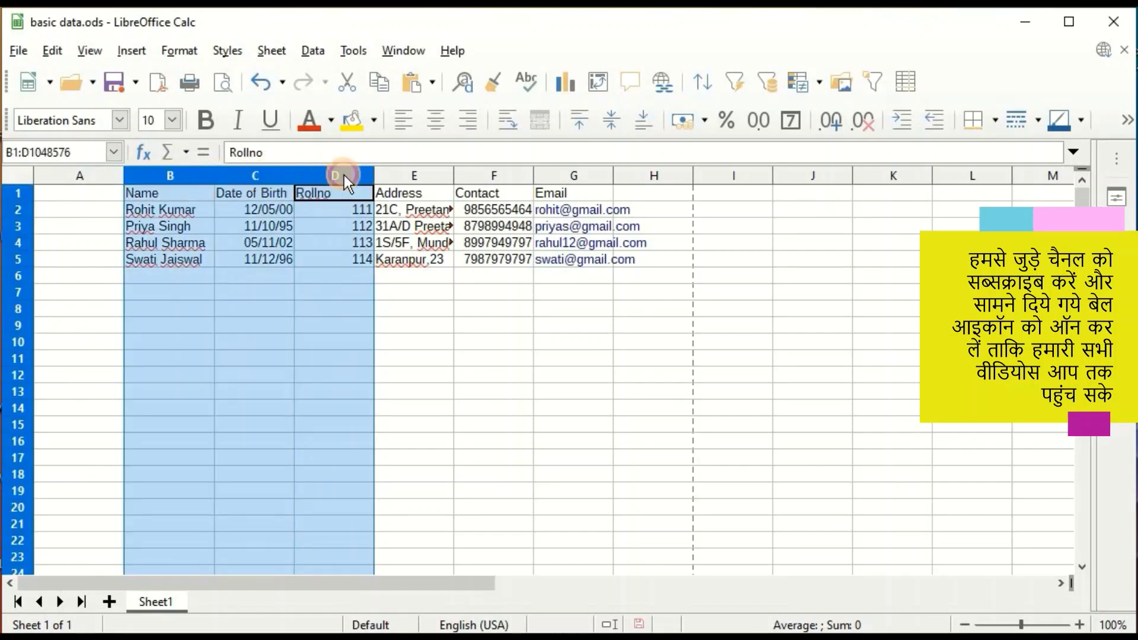
right_click(316, 173)
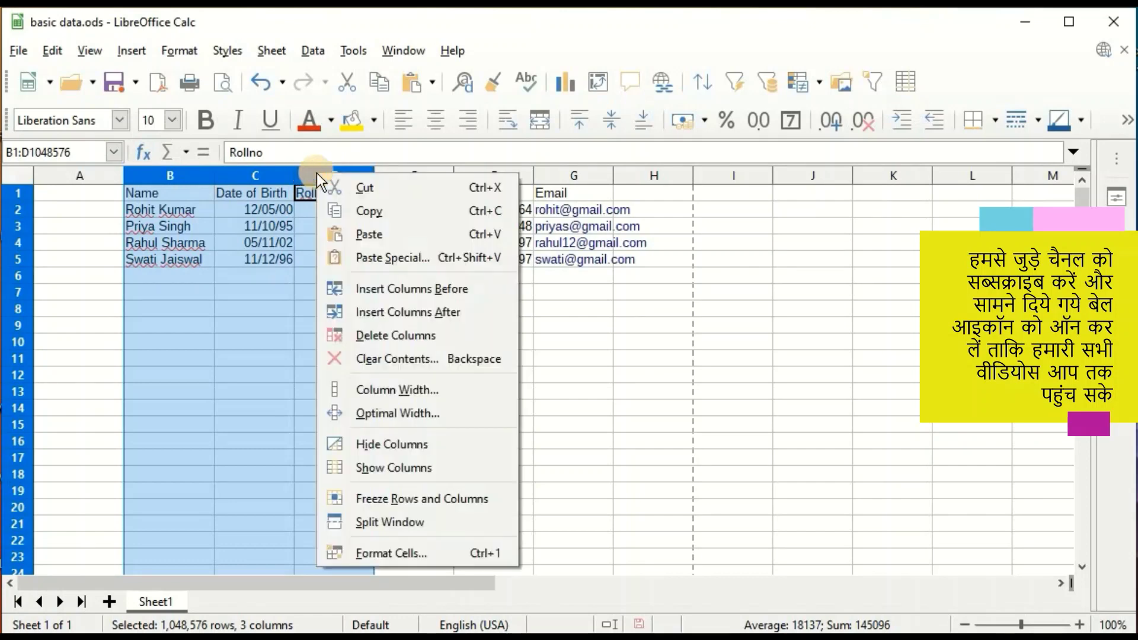
click(397, 332)
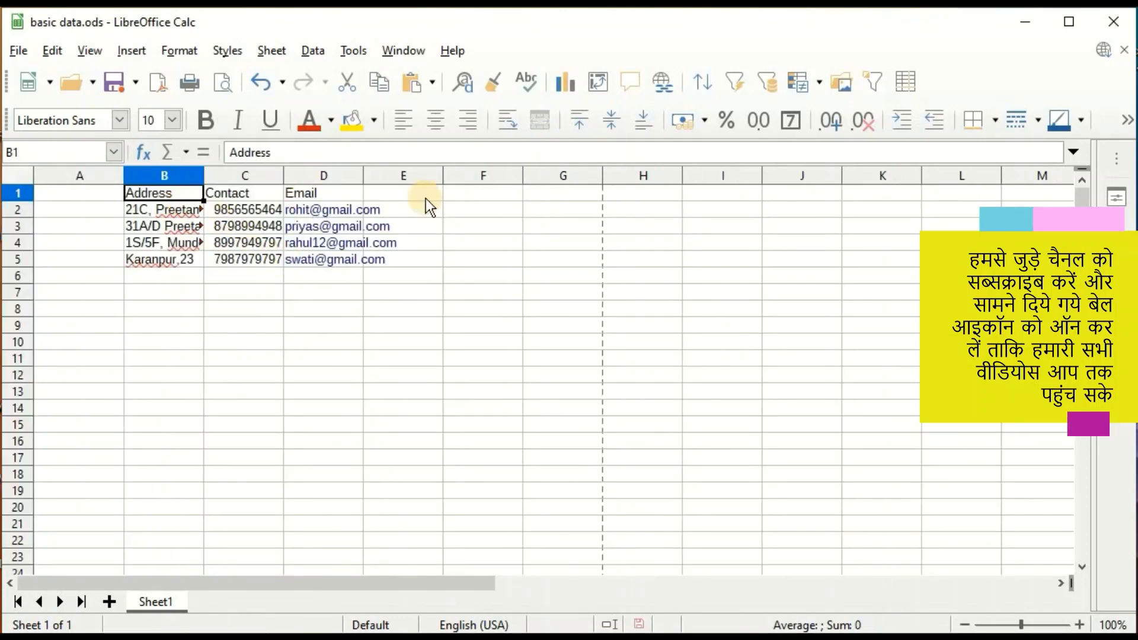
click(259, 82)
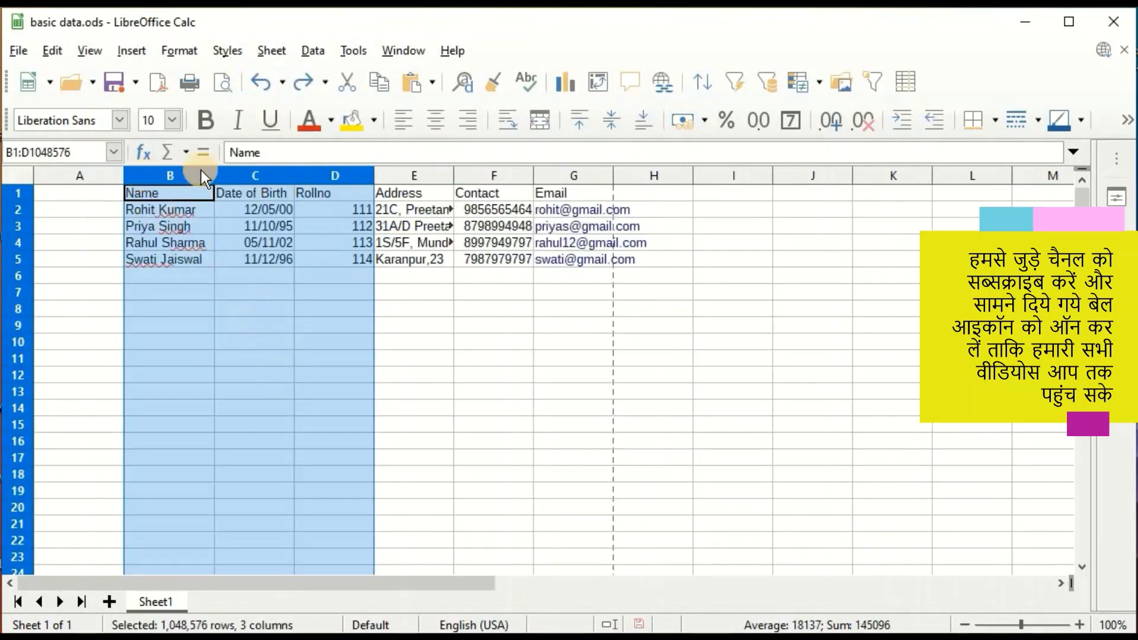
click(368, 386)
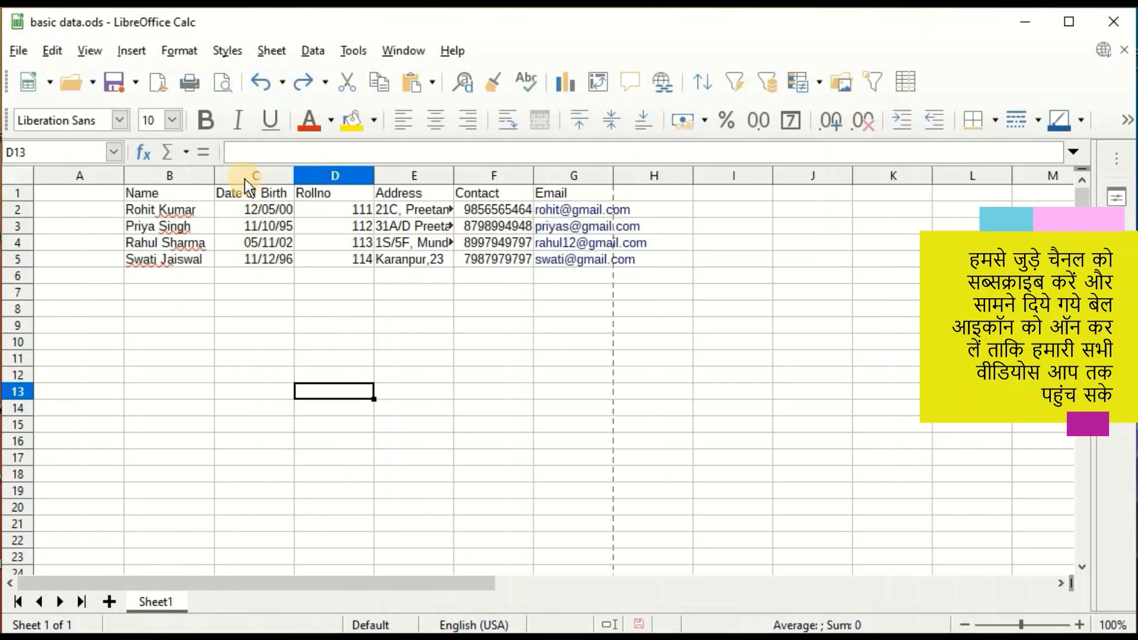
Insert two empty columns after Rollno, shifting Address, Contact and Email to columns G–I.
drag(243, 173, 350, 169)
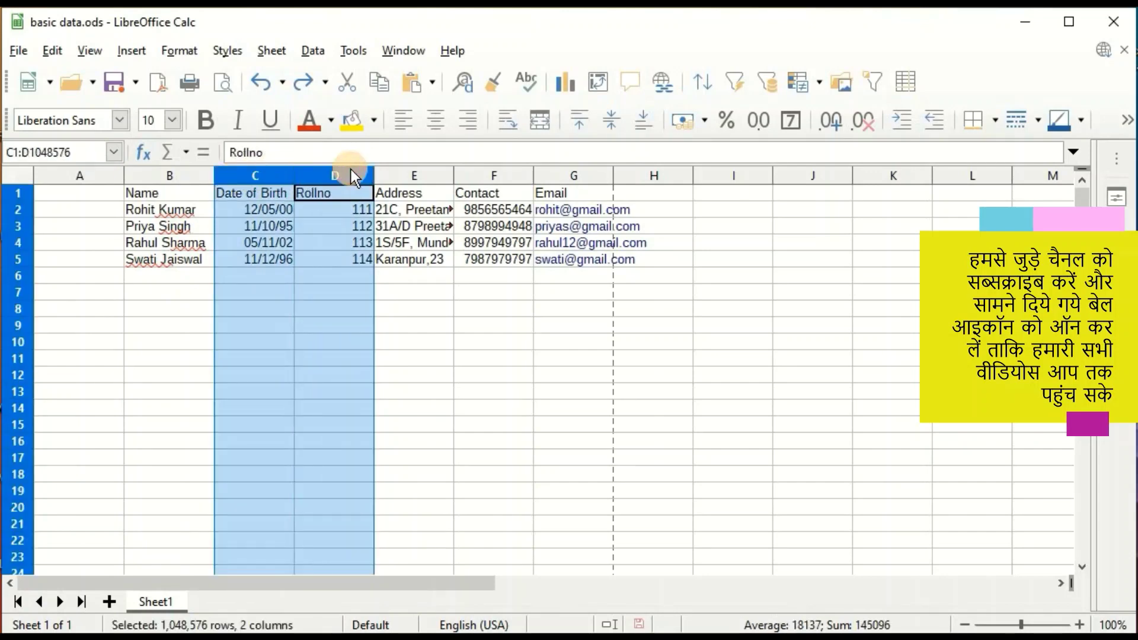
right_click(318, 172)
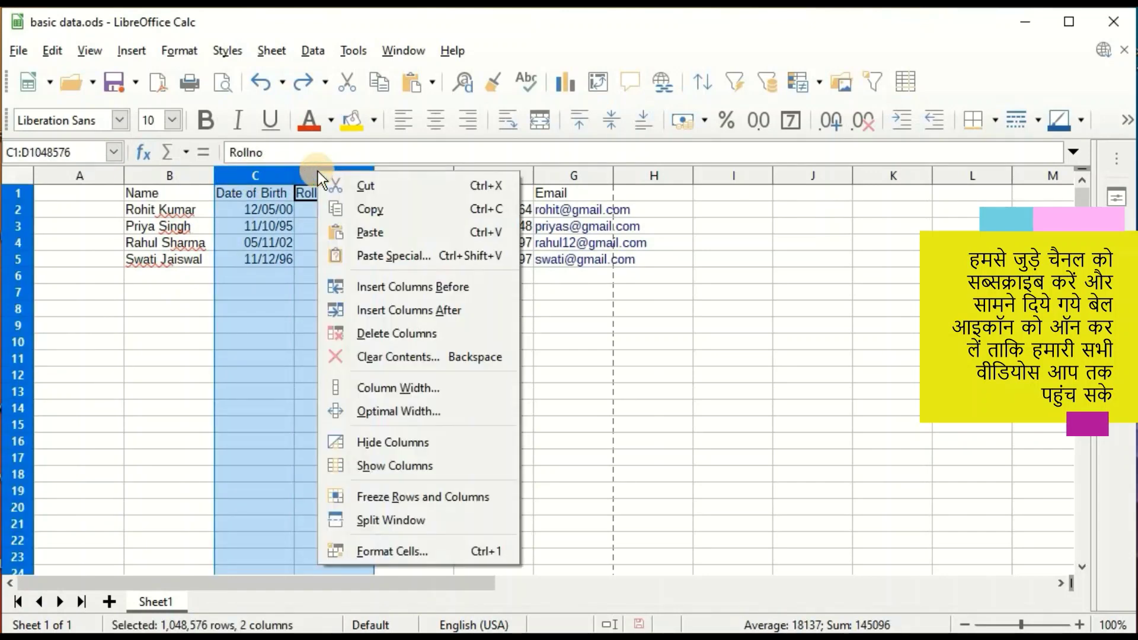
click(397, 310)
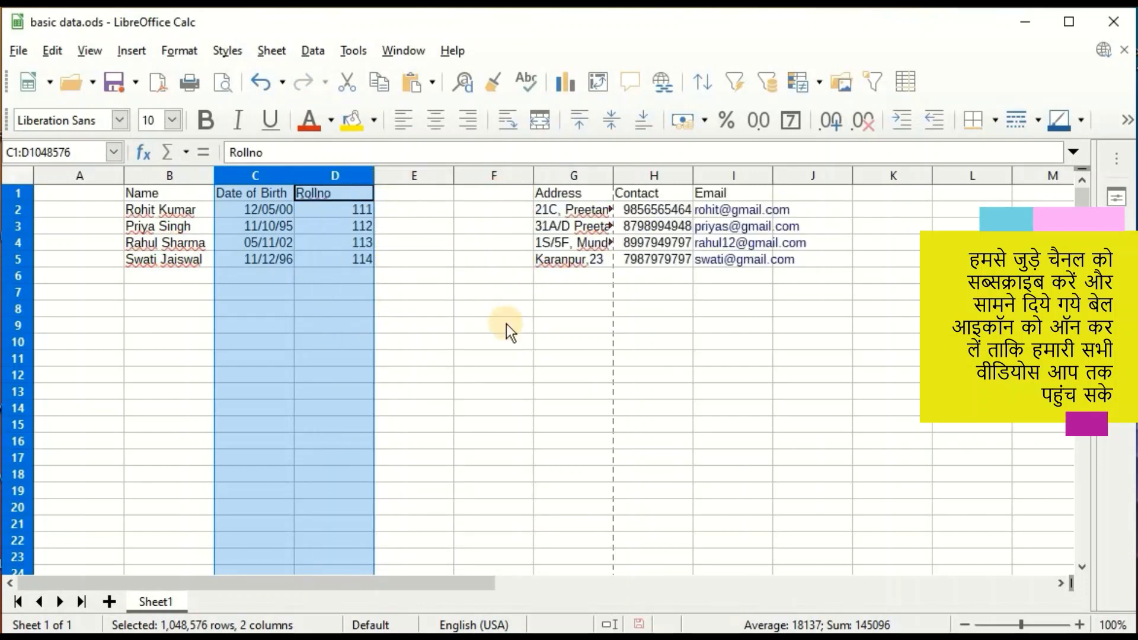
click(413, 358)
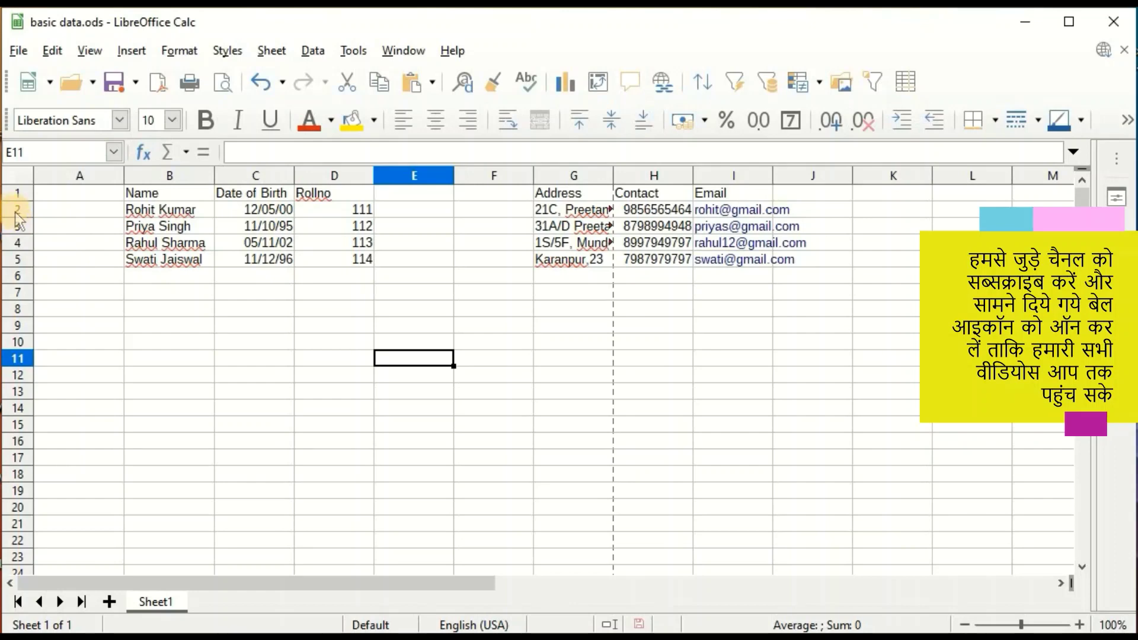
Insert blank rows above and below the headings, then delete the empty row 3.
right_click(13, 194)
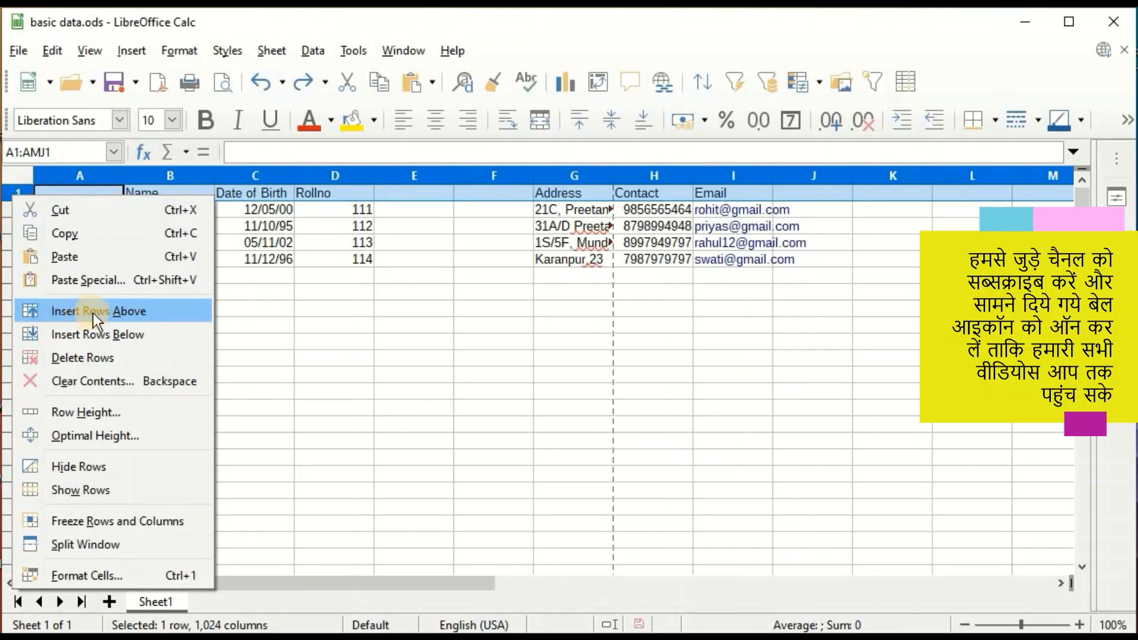
click(148, 311)
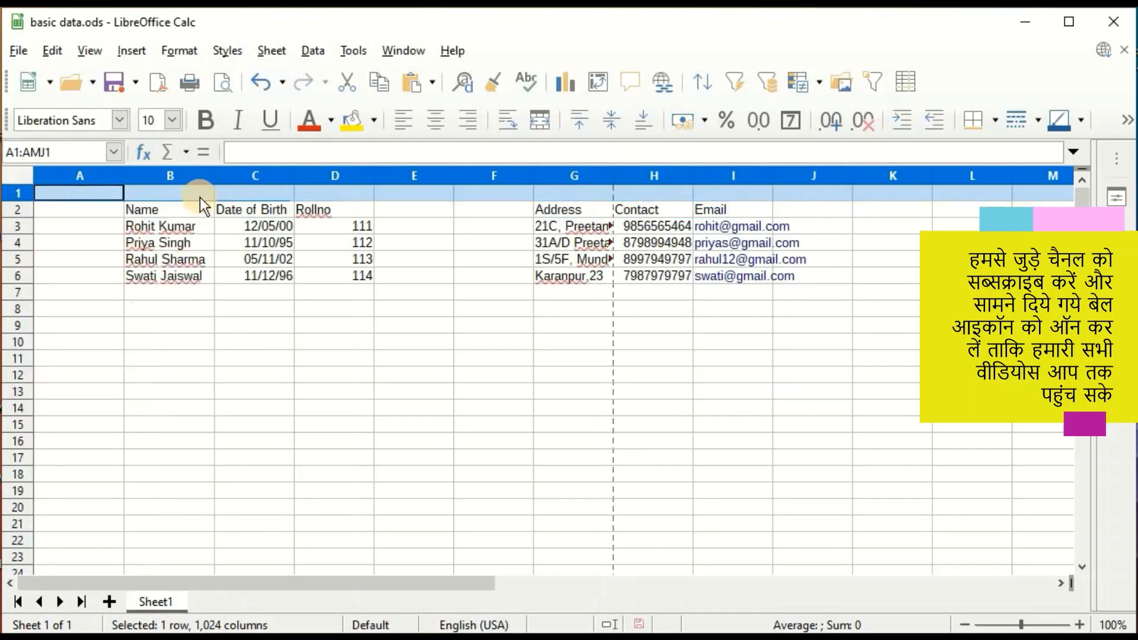
right_click(18, 210)
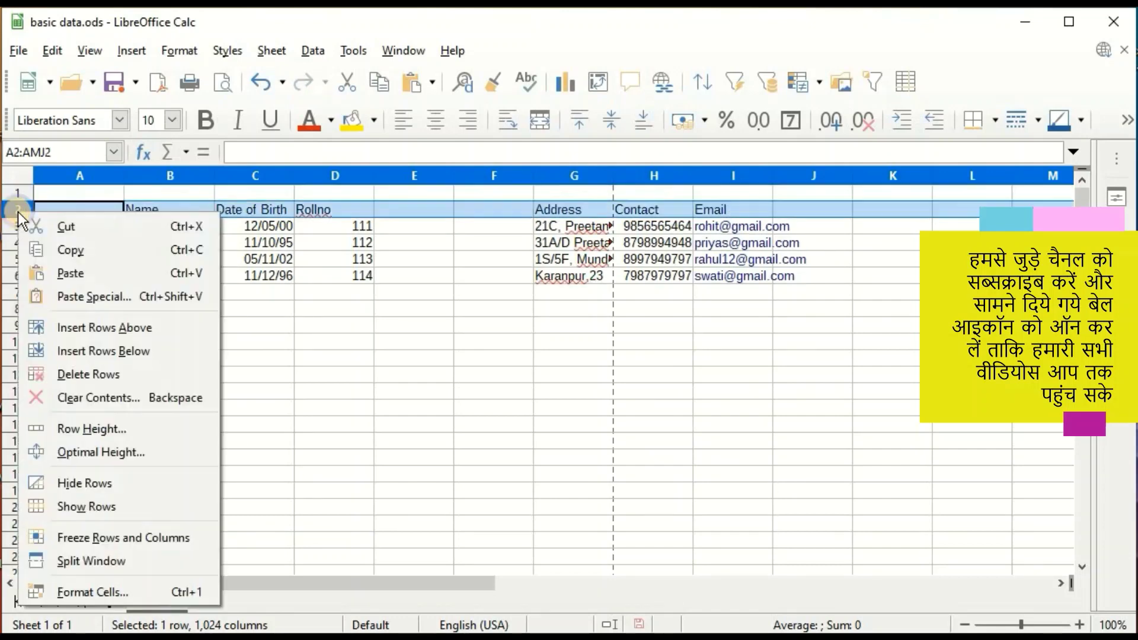
click(119, 351)
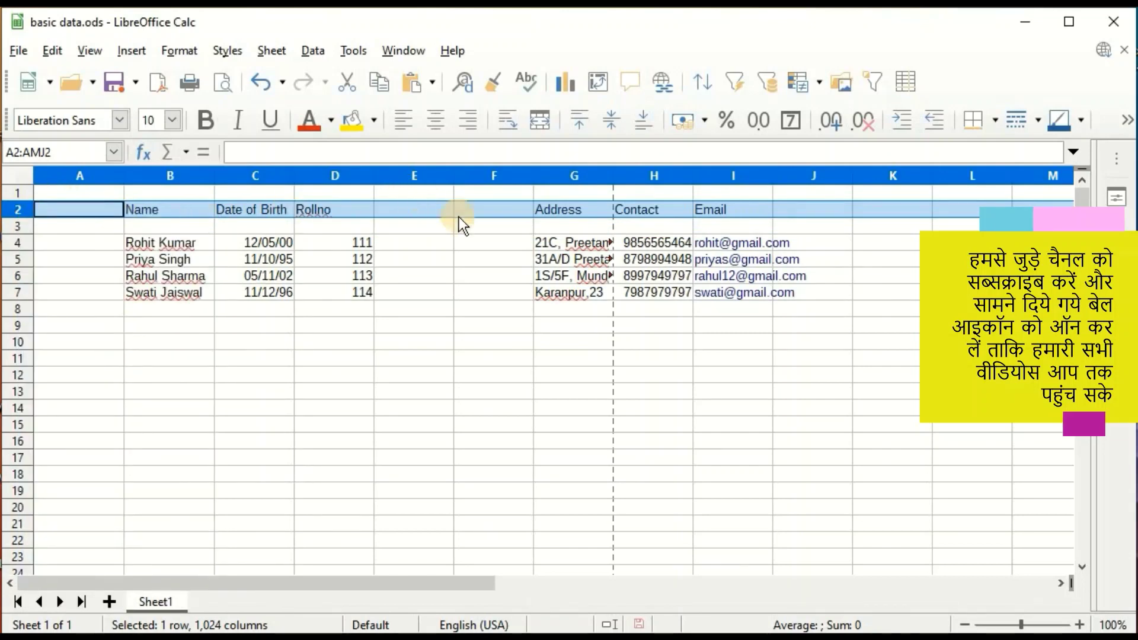
right_click(14, 227)
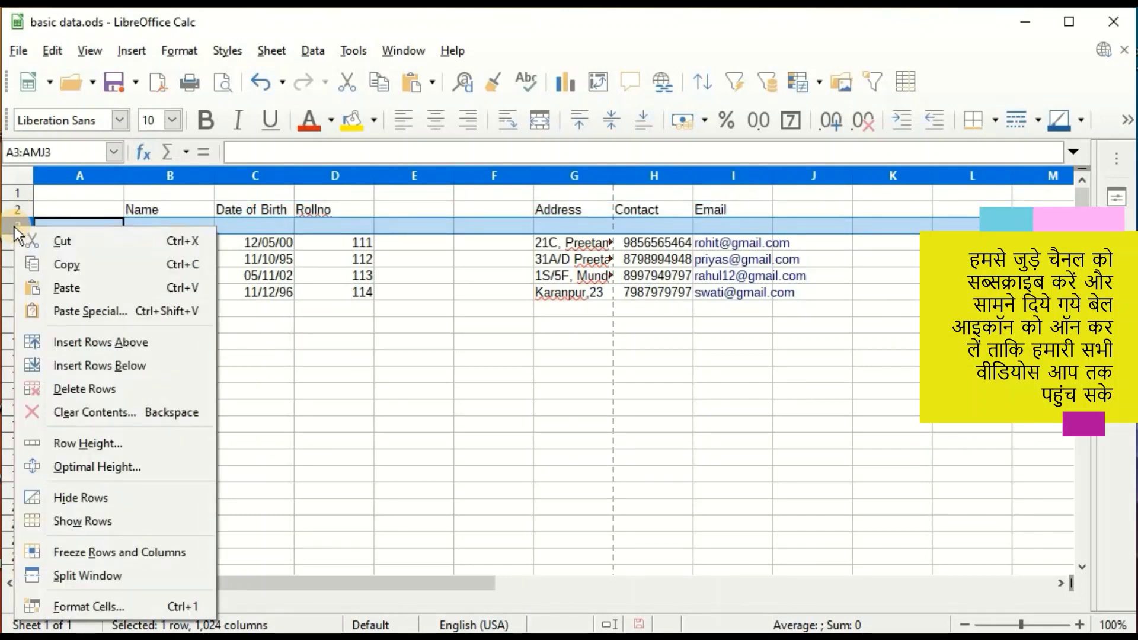
click(66, 394)
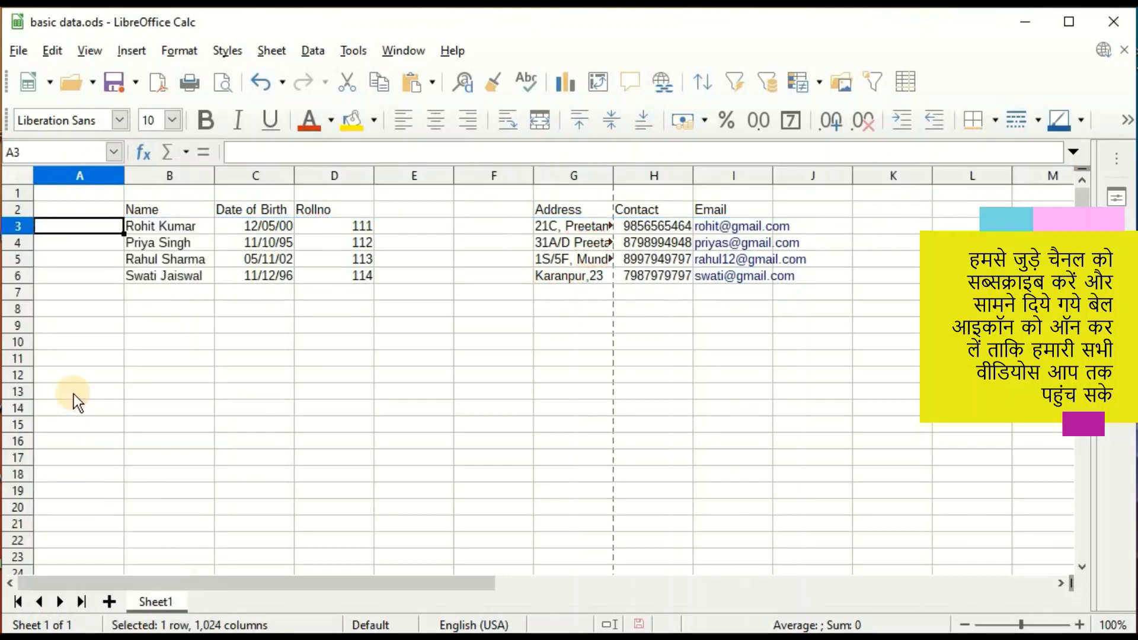
click(47, 230)
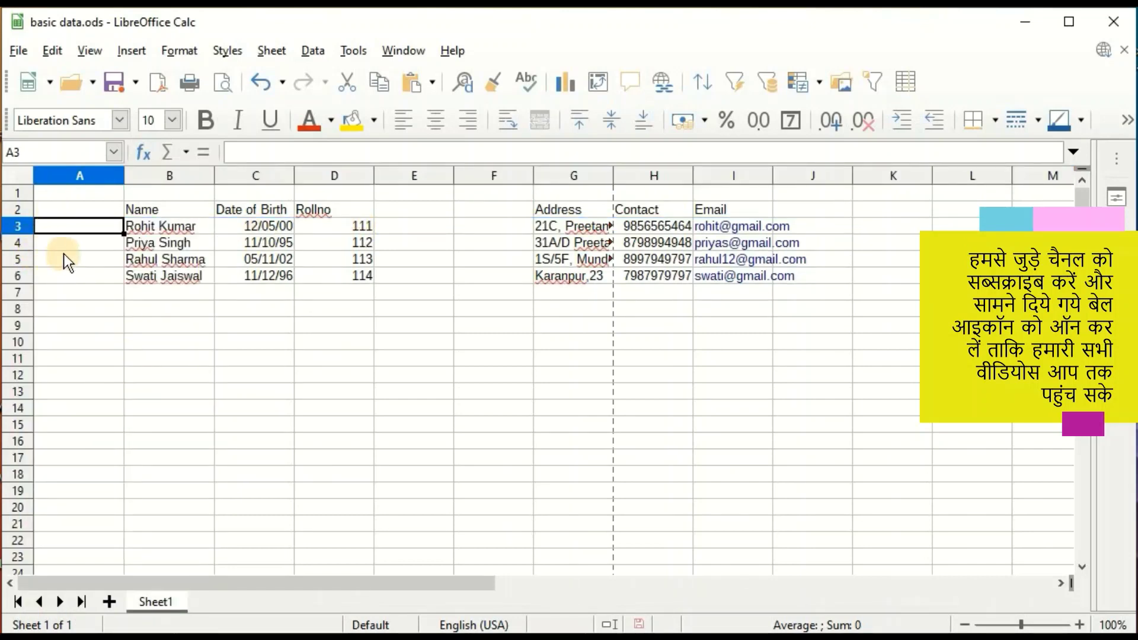
Clear the contents of row 6, removing the fourth student's record.
right_click(15, 277)
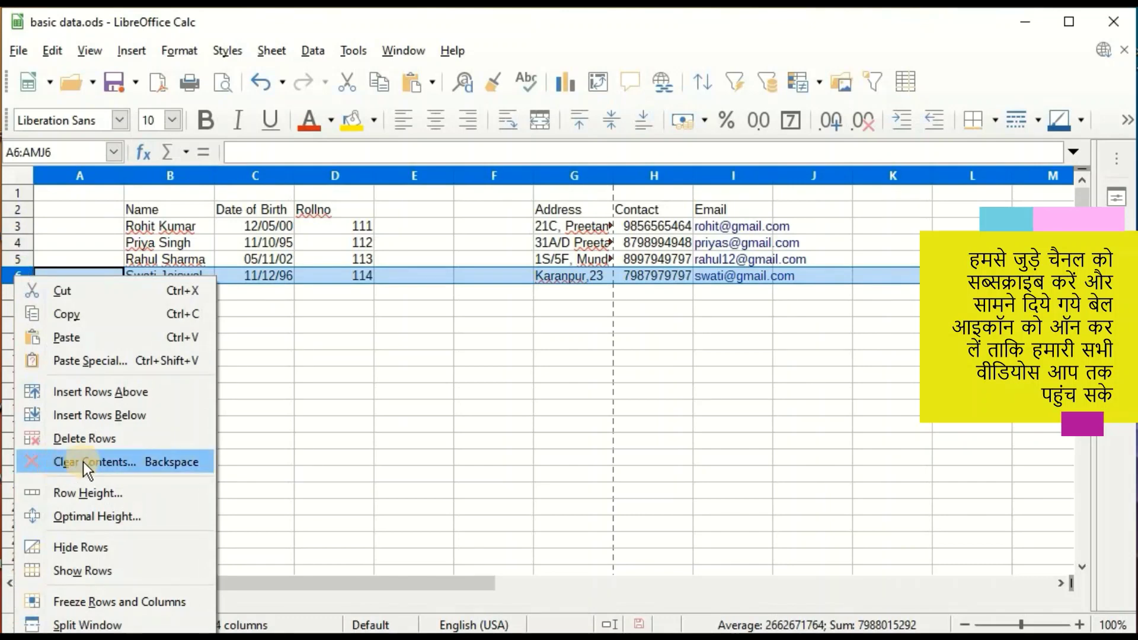
click(150, 461)
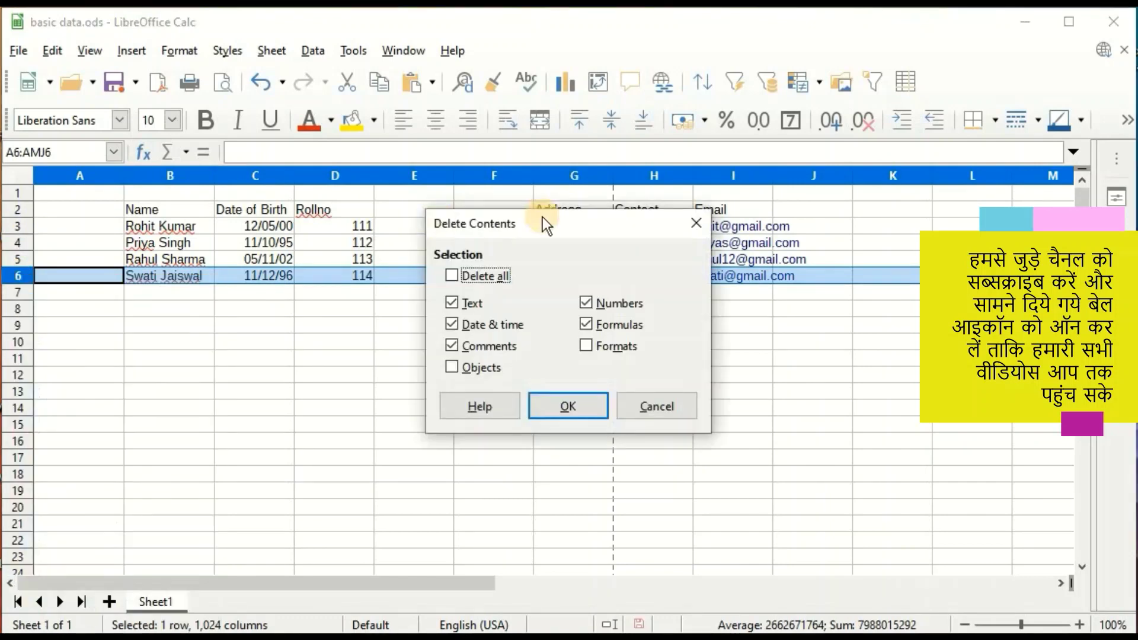
click(566, 409)
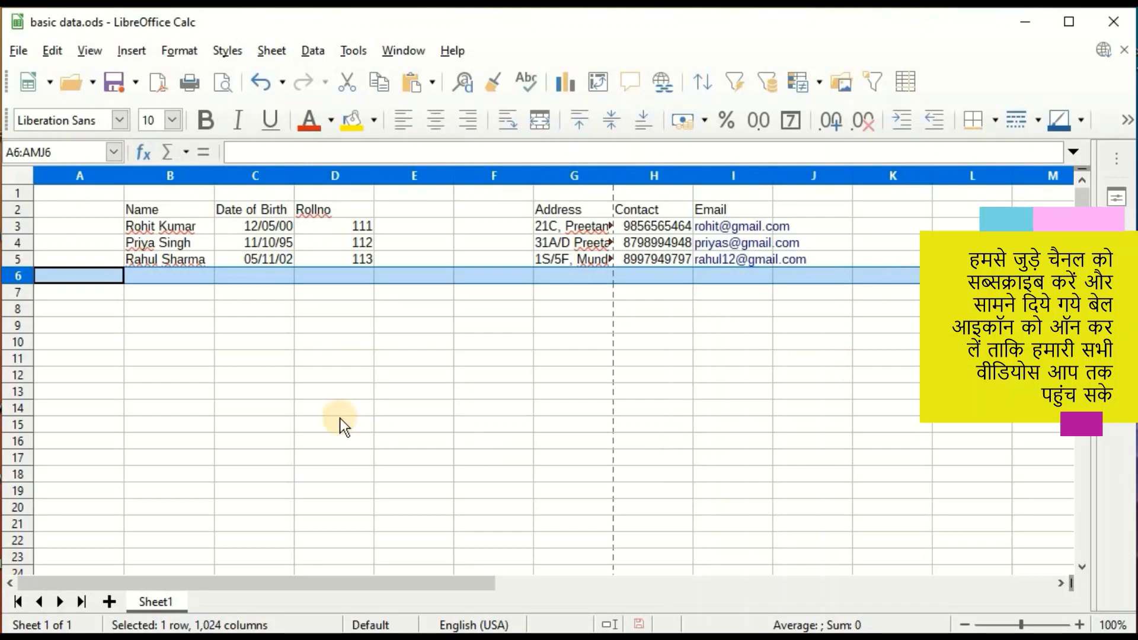
click(18, 243)
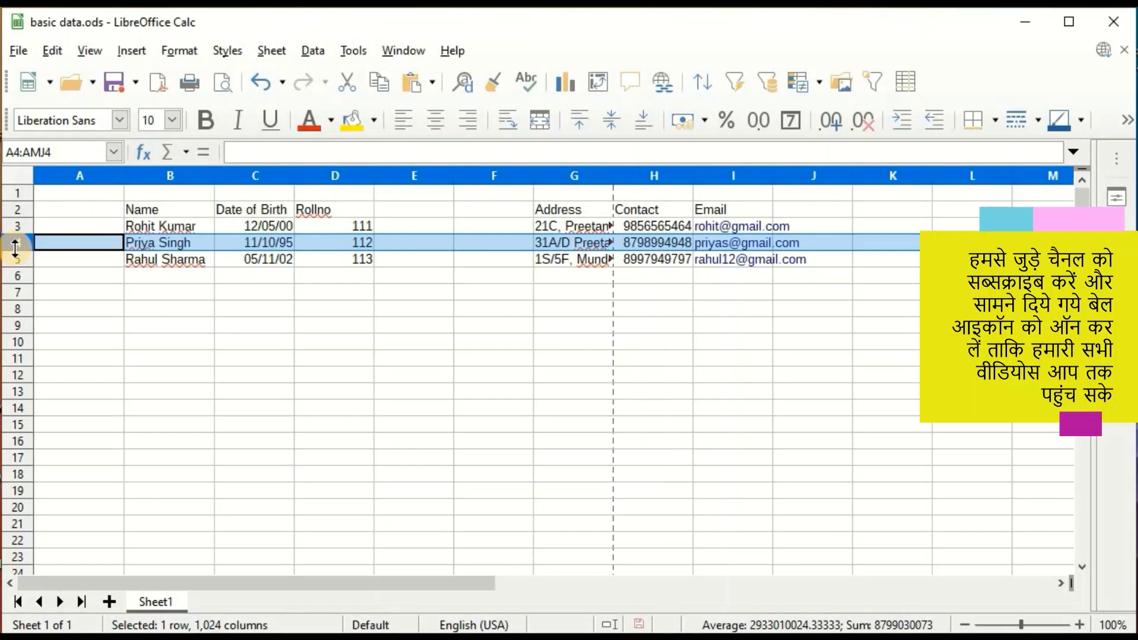
Make row 4 taller by dragging its lower border down.
drag(15, 249, 15, 275)
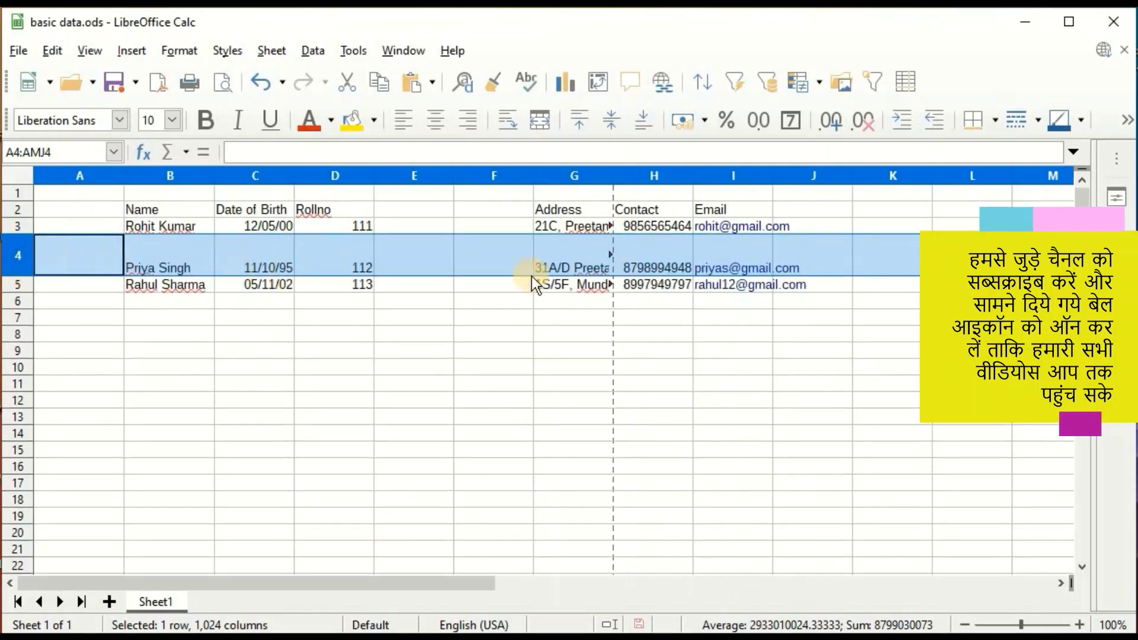
right_click(13, 208)
click(382, 393)
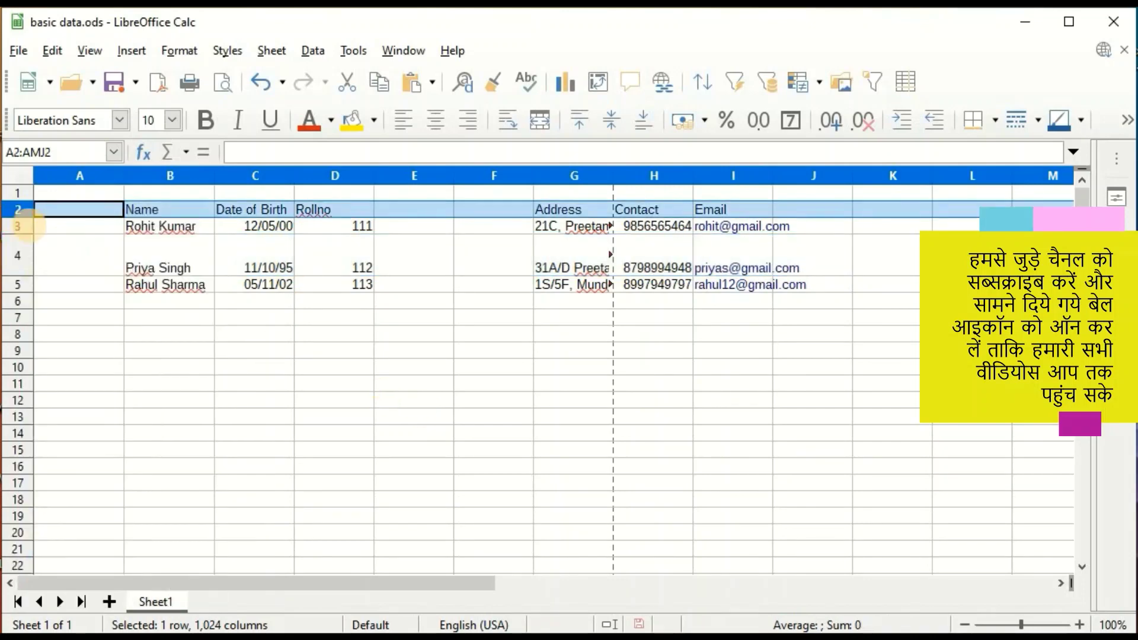
Set the heading row 2 to a 1.00-inch height, then bring up row 4's options.
right_click(12, 211)
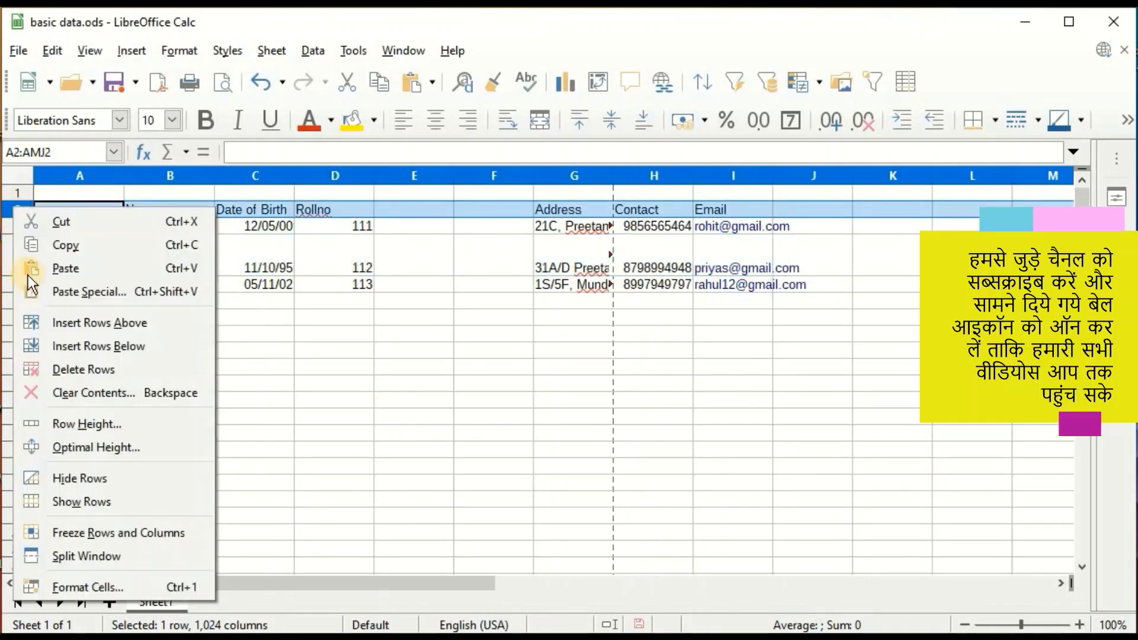
click(74, 423)
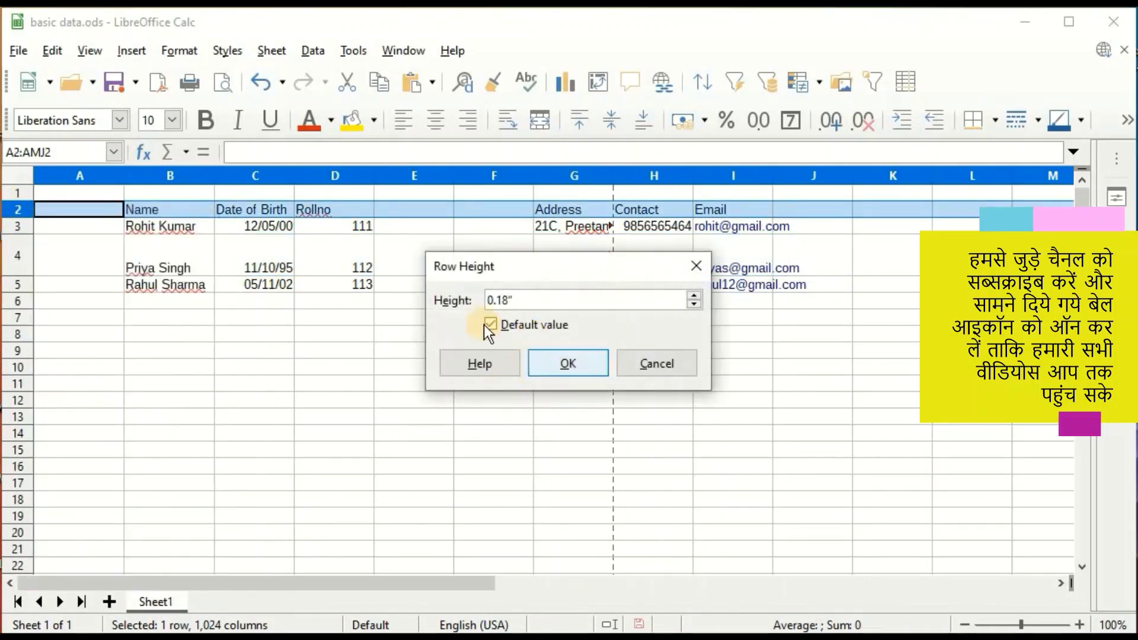
click(491, 324)
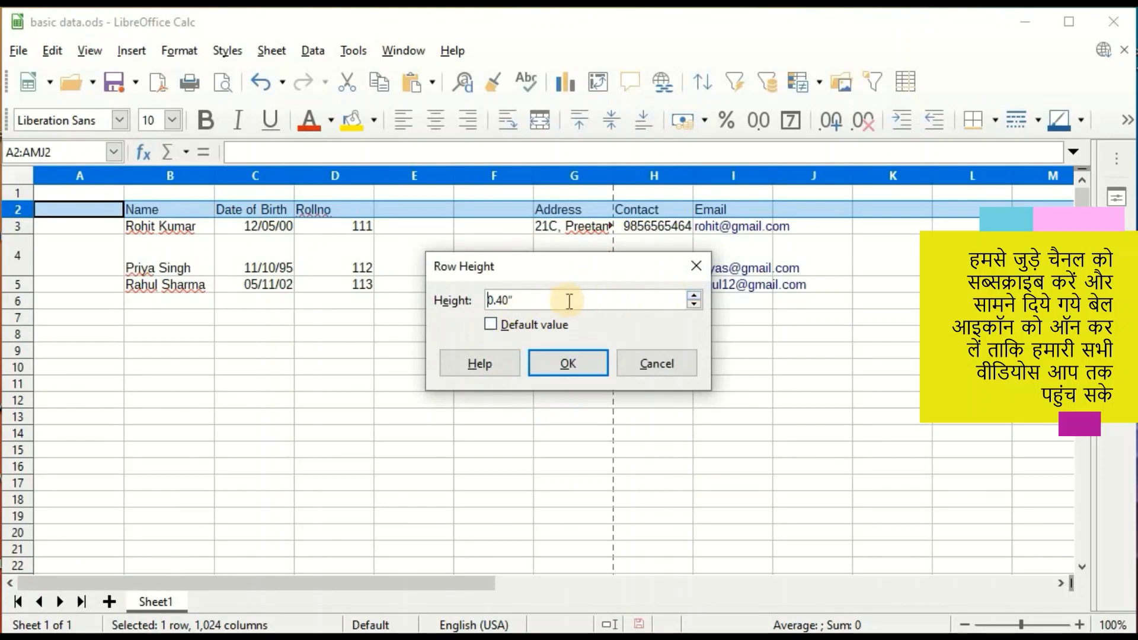
click(694, 296)
click(694, 296)
click(693, 296)
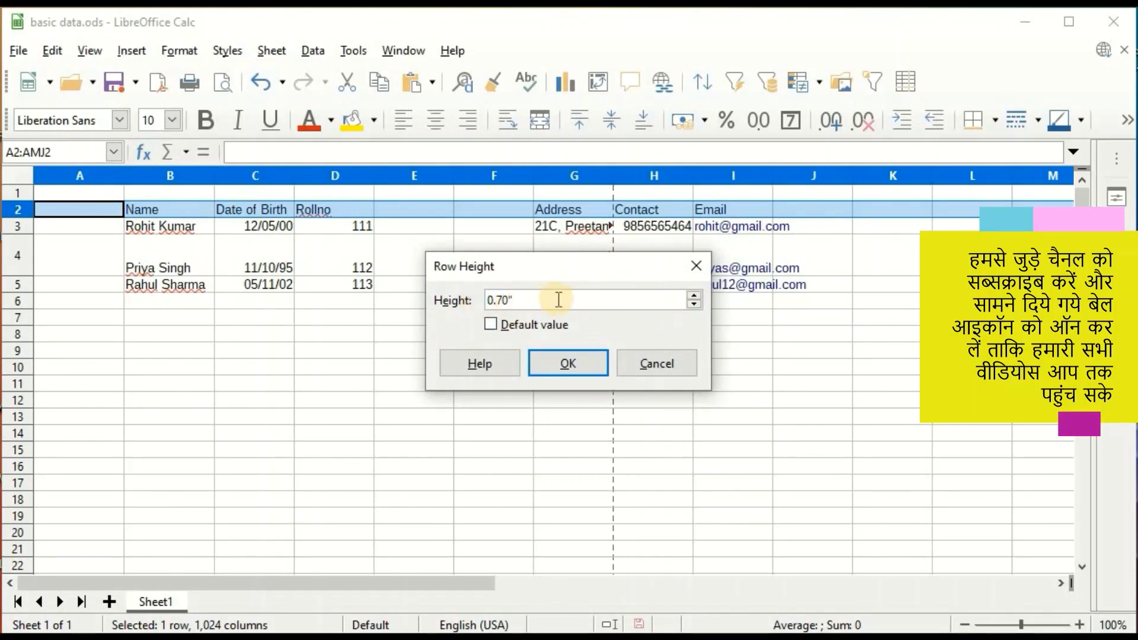
click(694, 296)
click(695, 297)
click(695, 296)
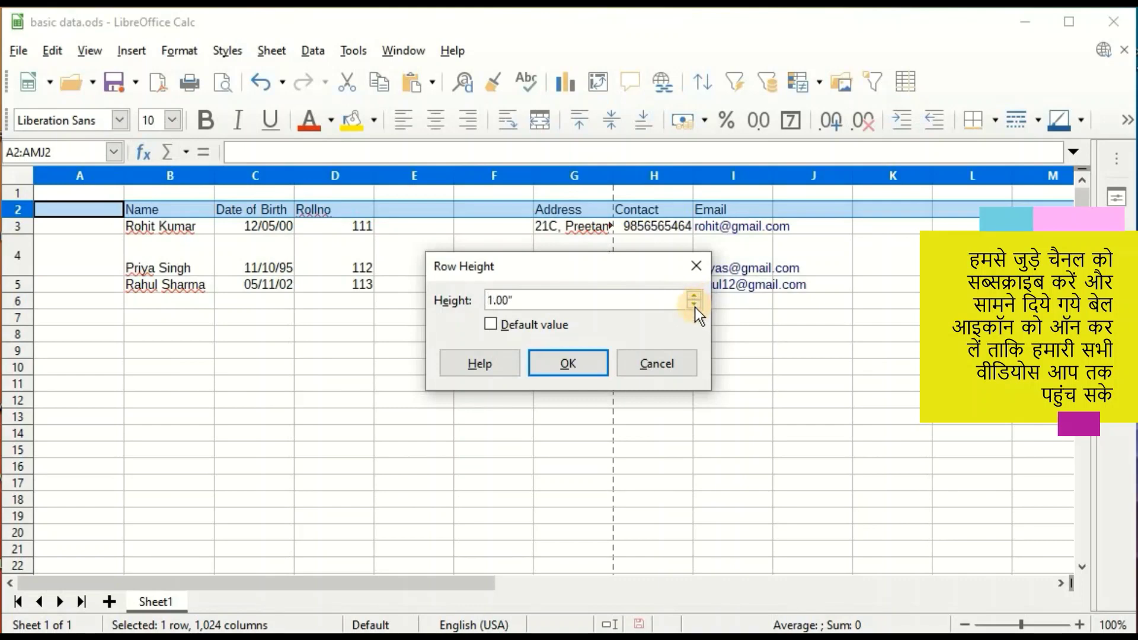
click(695, 306)
click(695, 295)
click(572, 363)
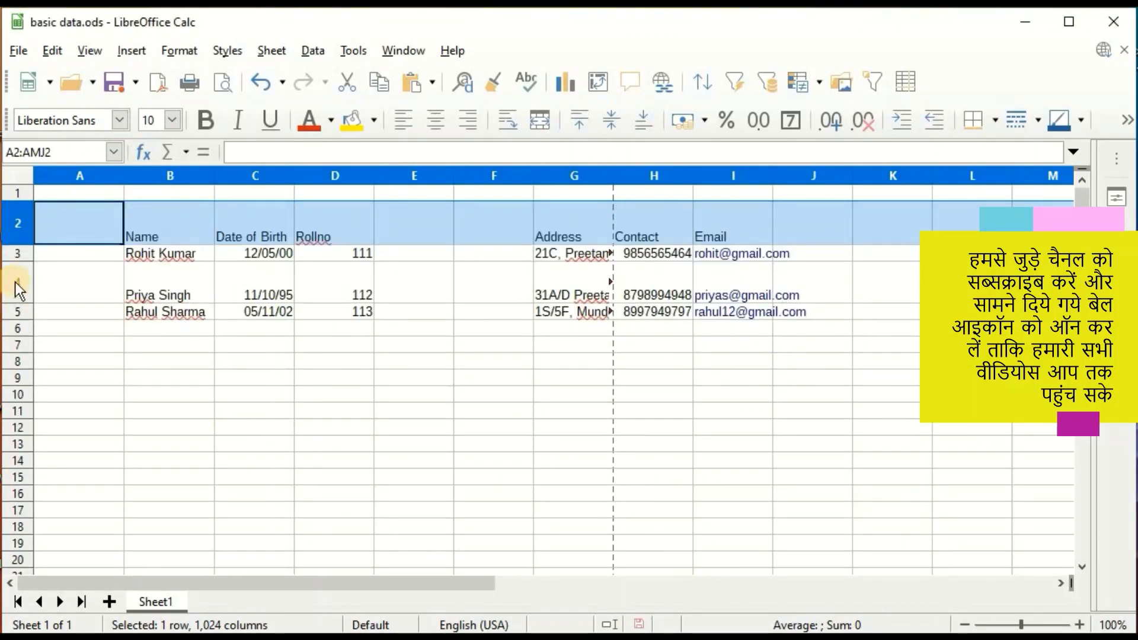
right_click(16, 282)
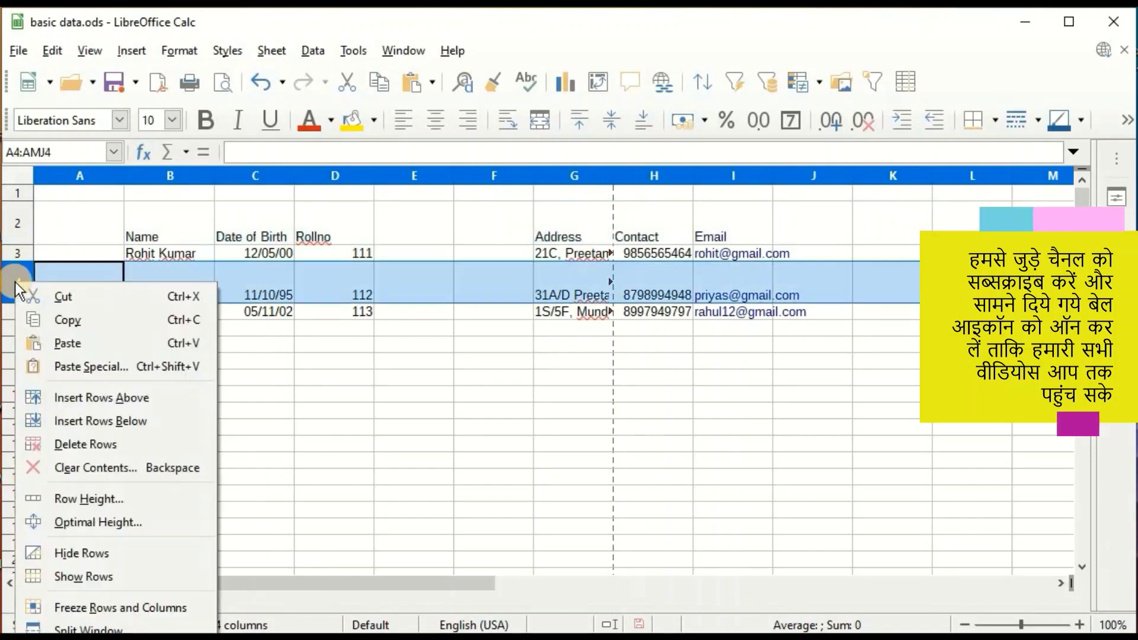
Hide row 4 with the second student's record, then show it again by selecting rows 3–5.
click(87, 555)
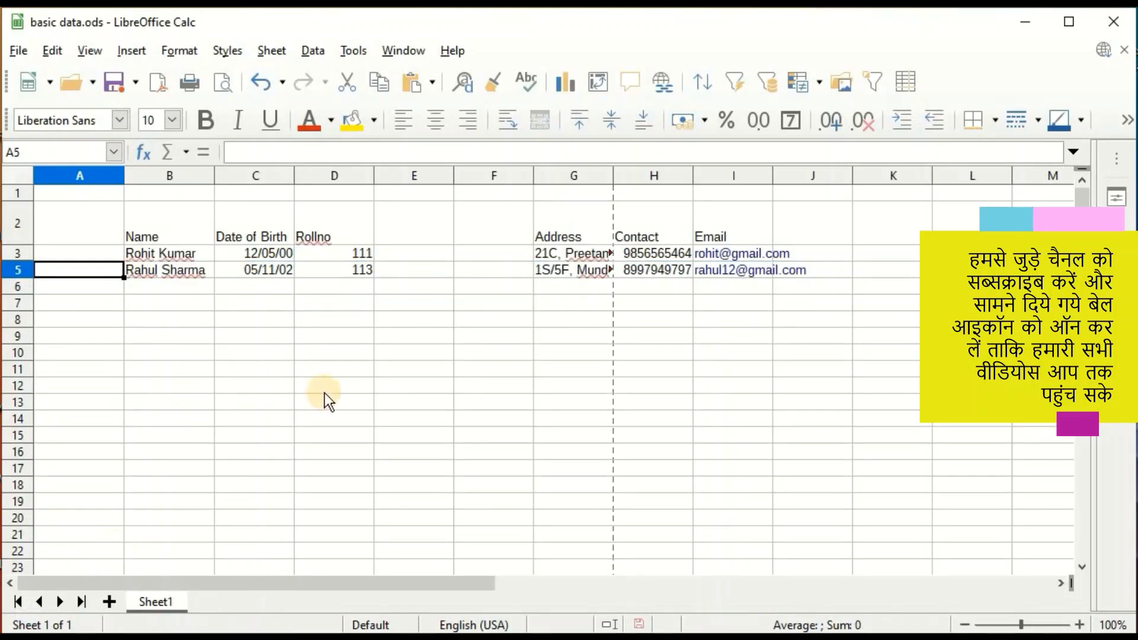
click(324, 392)
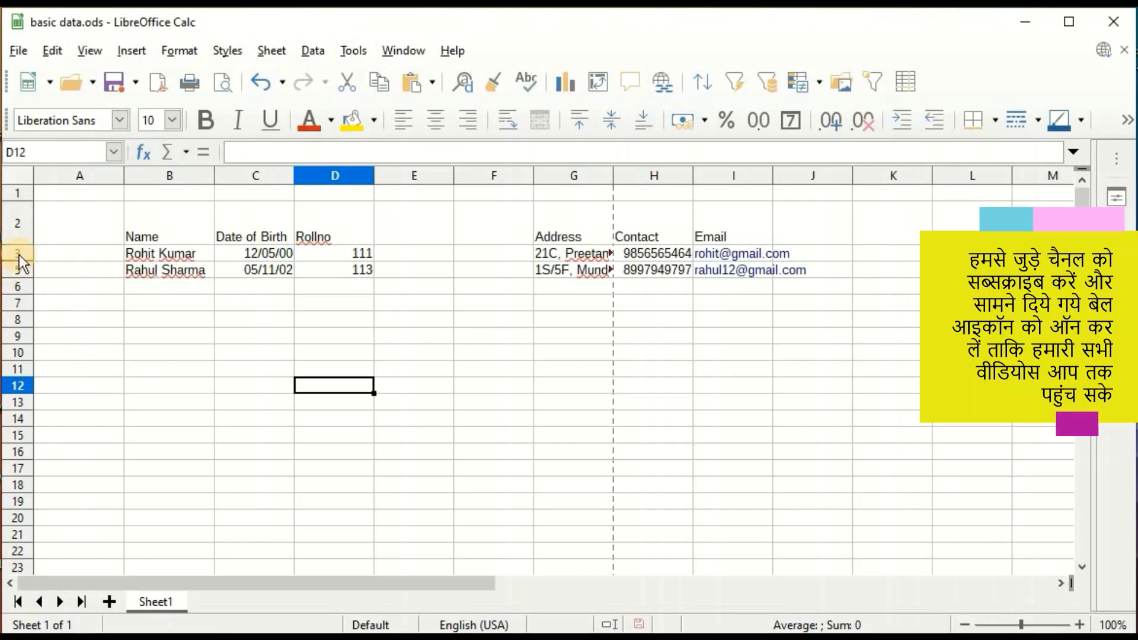
drag(17, 254, 17, 272)
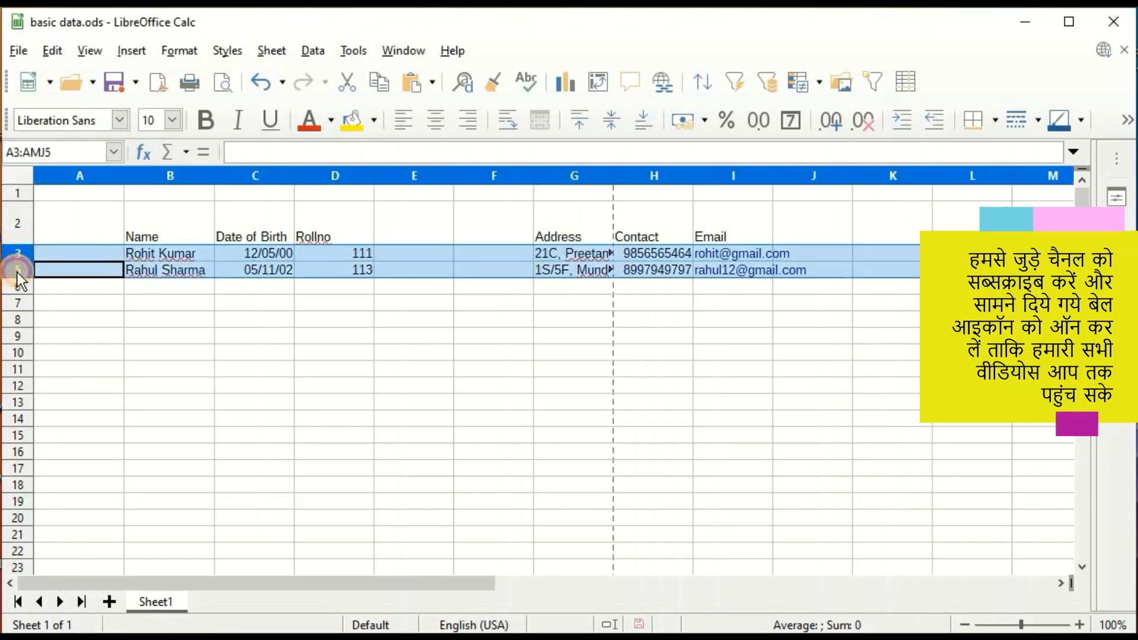
right_click(19, 256)
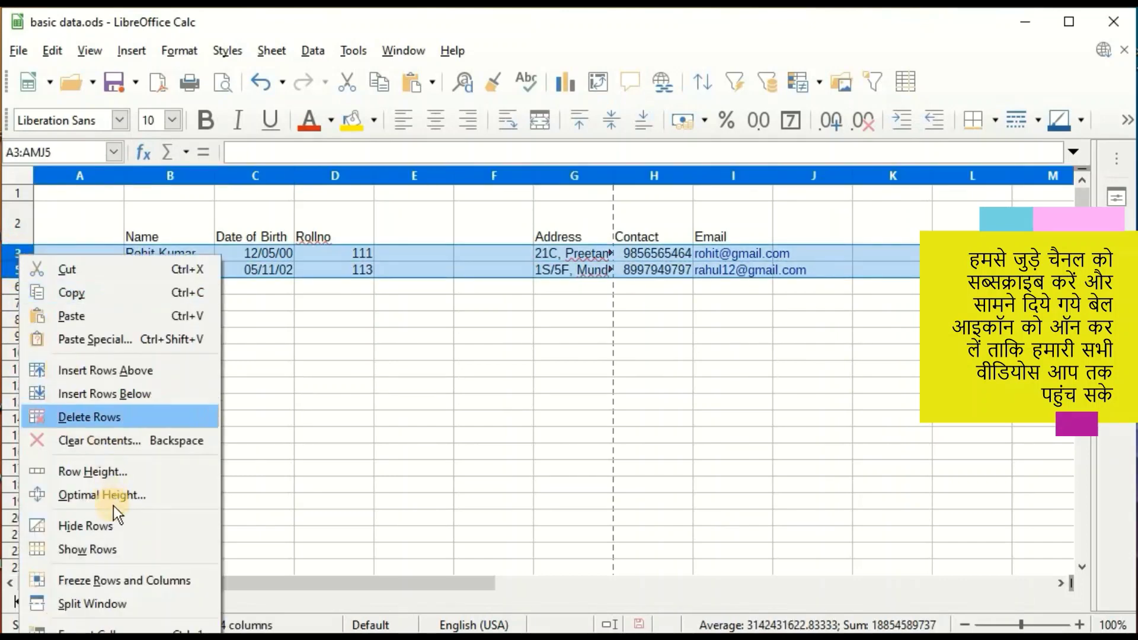
click(94, 545)
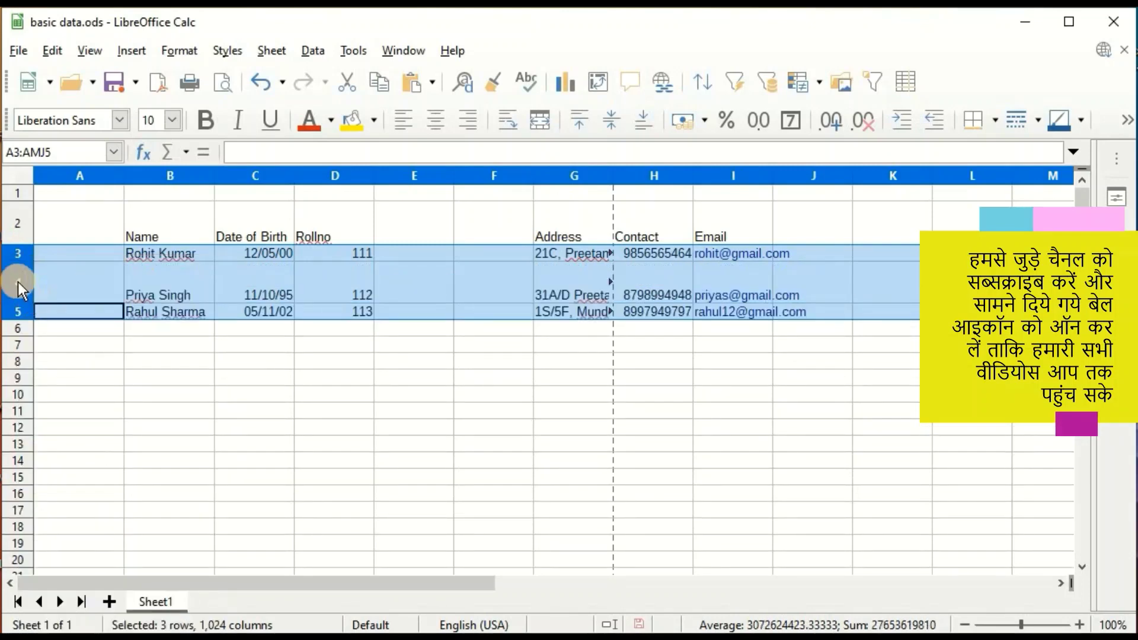
click(169, 394)
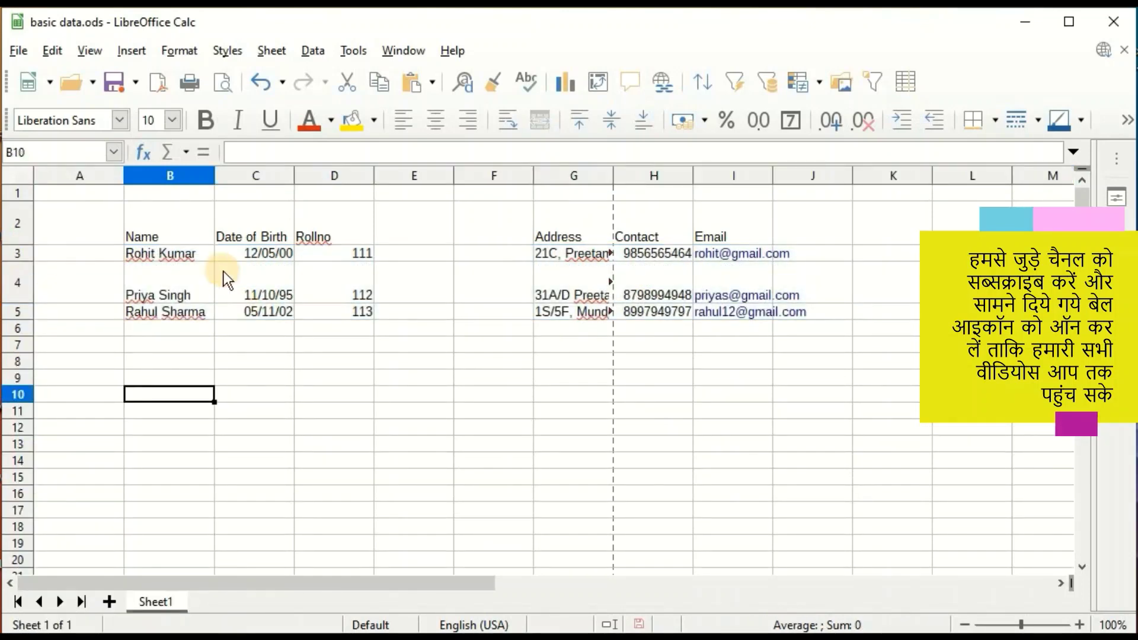
Freeze row 1 at the top of the sheet with Freeze Rows and Columns.
click(17, 193)
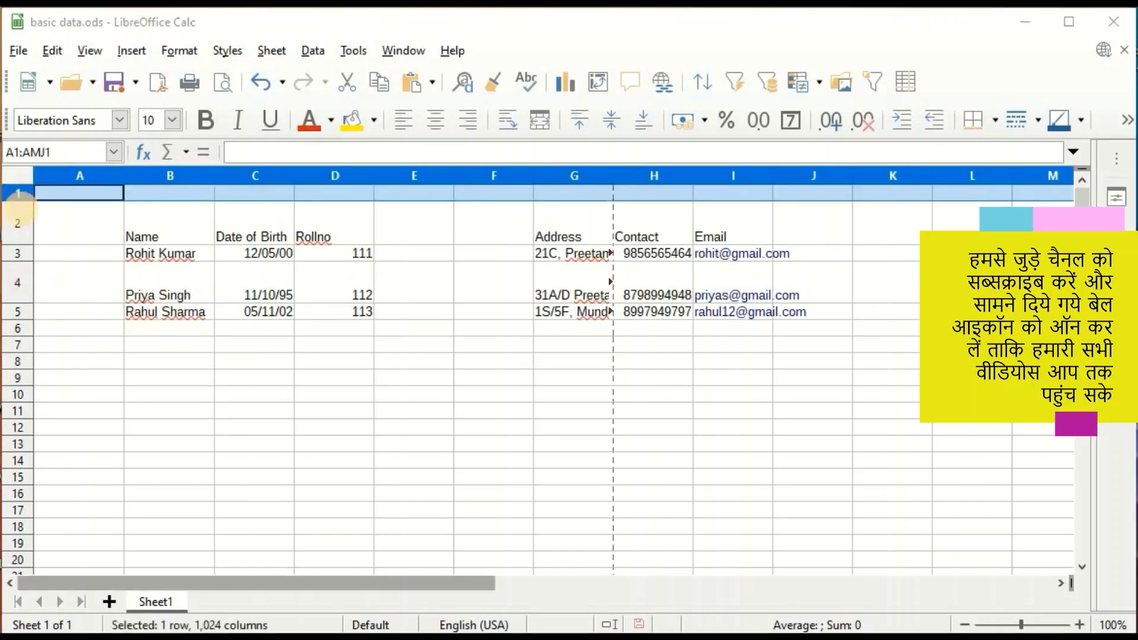
click(73, 230)
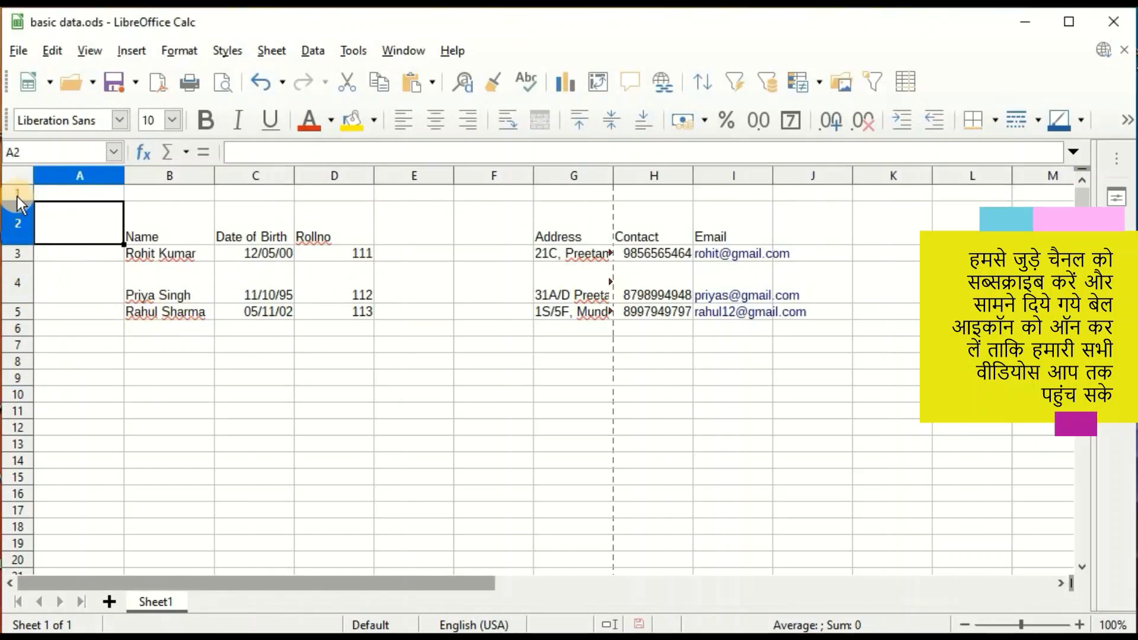
right_click(18, 197)
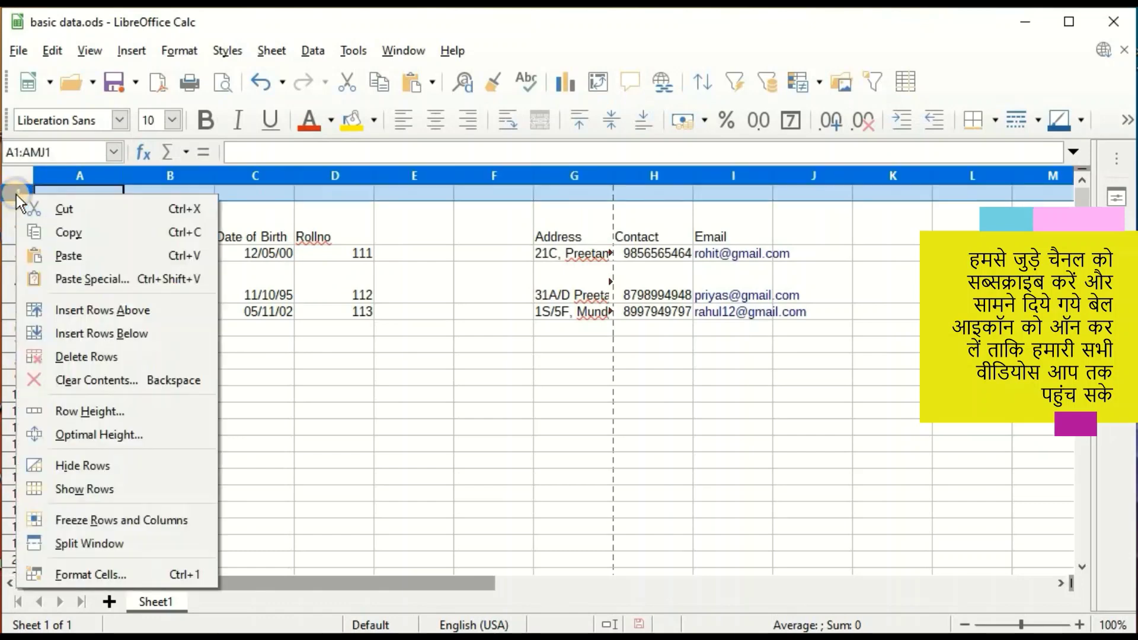
click(115, 521)
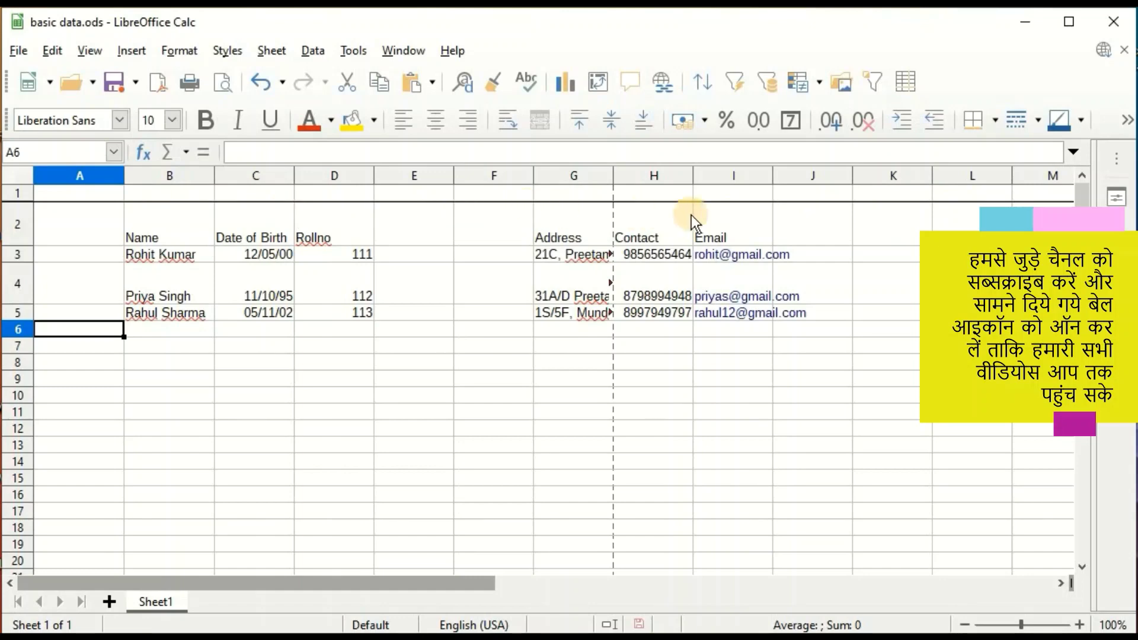
scroll(435, 287, down, 1)
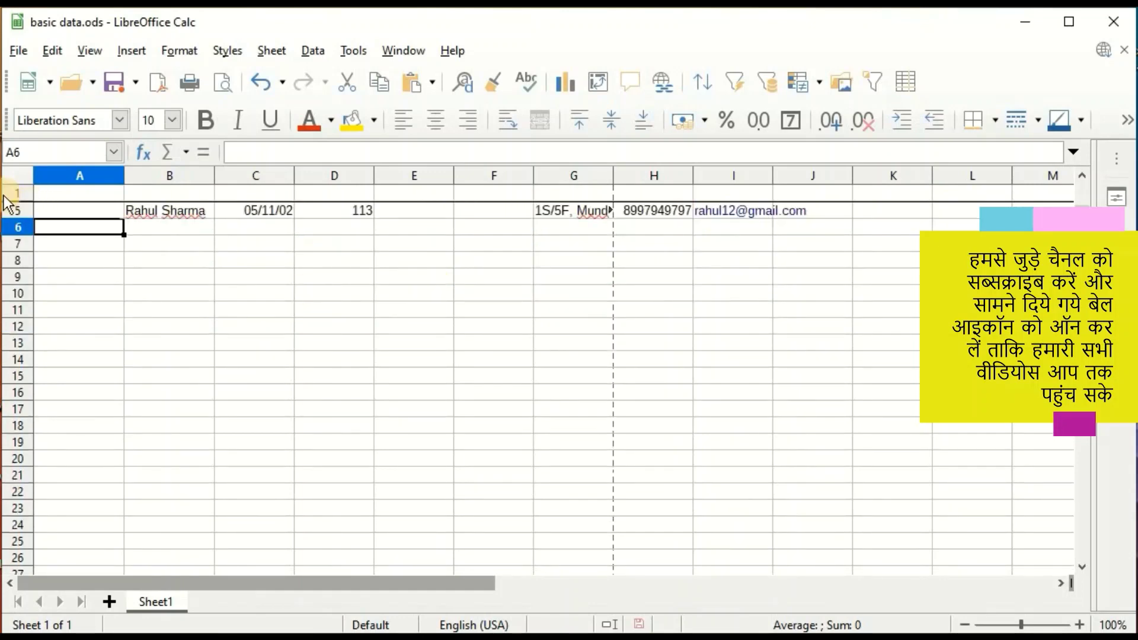
scroll(125, 268, down, 1)
scroll(125, 268, down, 5)
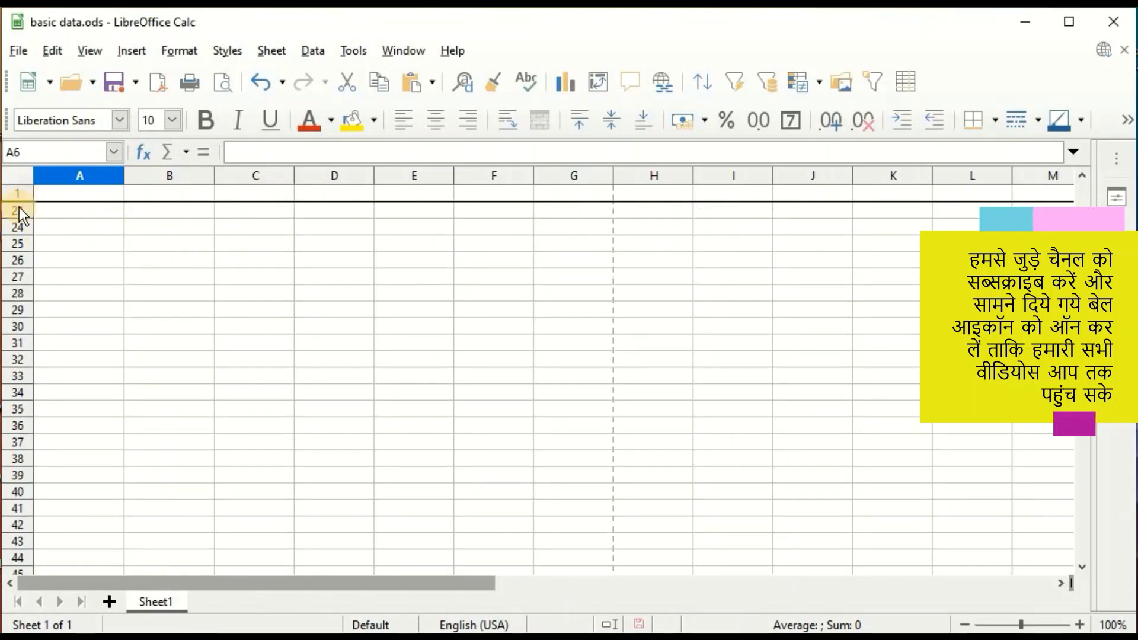
scroll(262, 251, down, 4)
scroll(248, 262, down, 3)
scroll(247, 262, up, 6)
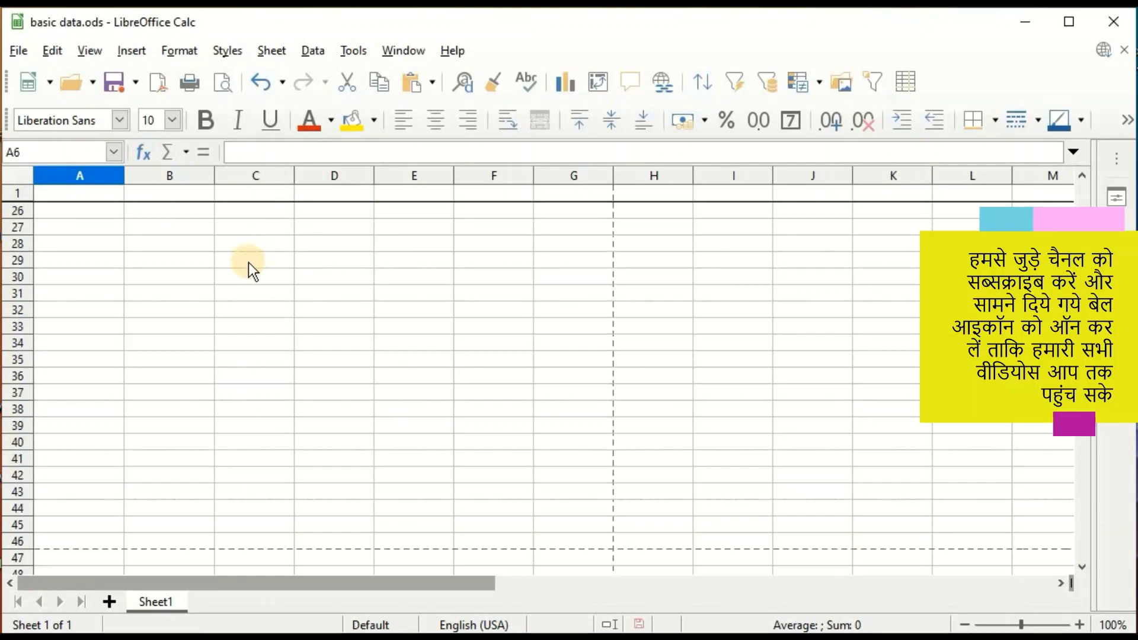
scroll(248, 262, up, 8)
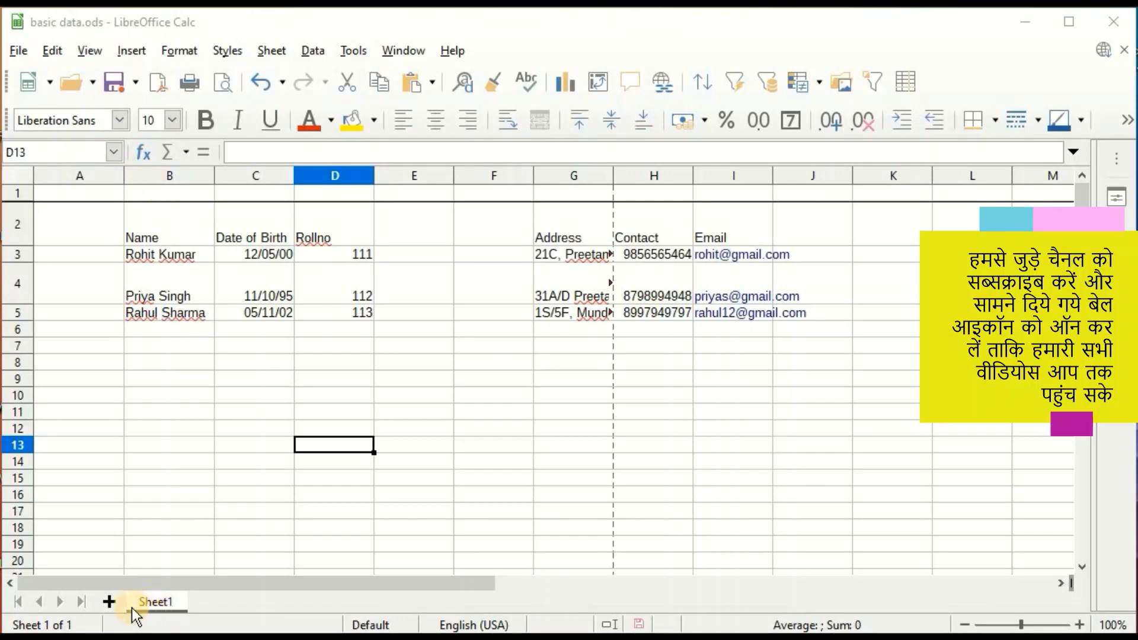
Insert 2 new sheets after Sheet1, creating Sheet2 and Sheet3, and view Sheet3.
right_click(149, 603)
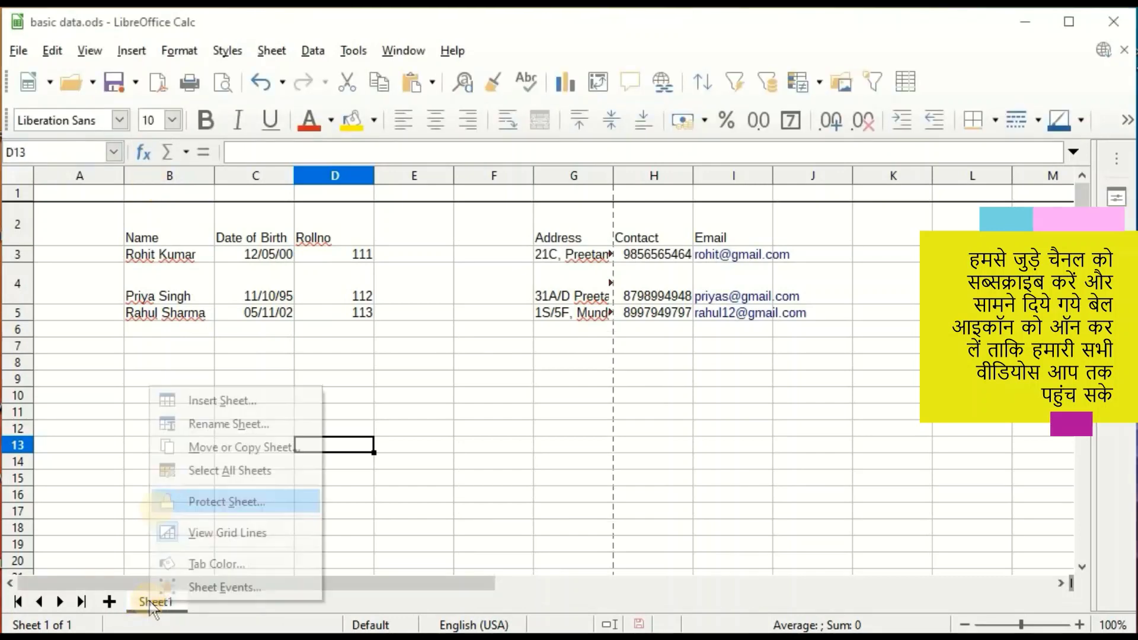
click(211, 403)
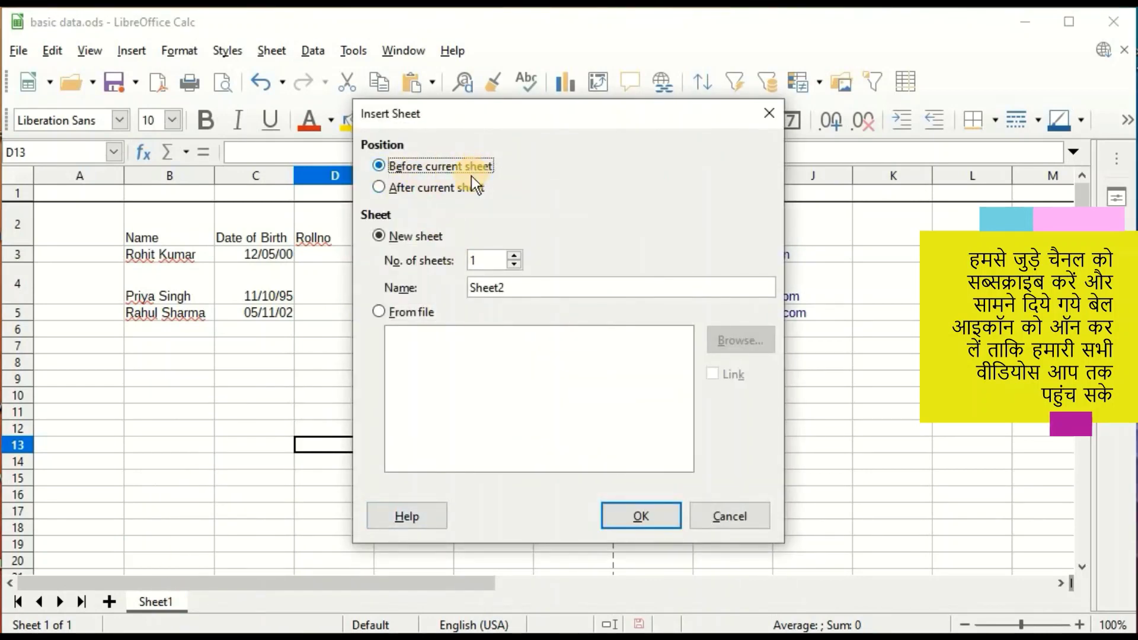
click(381, 187)
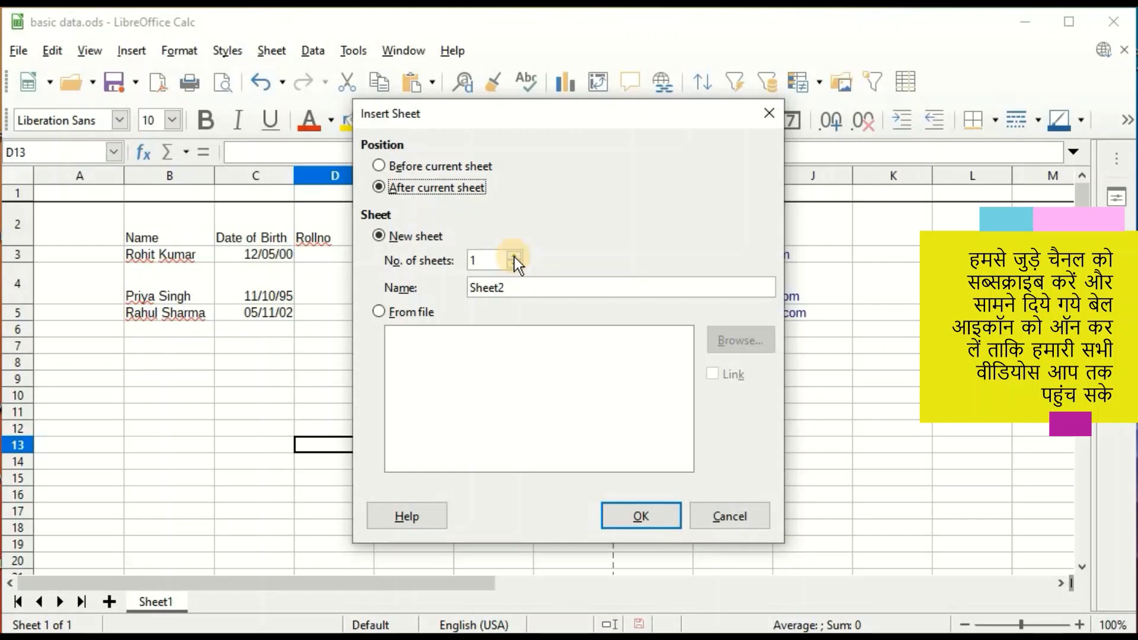
click(514, 256)
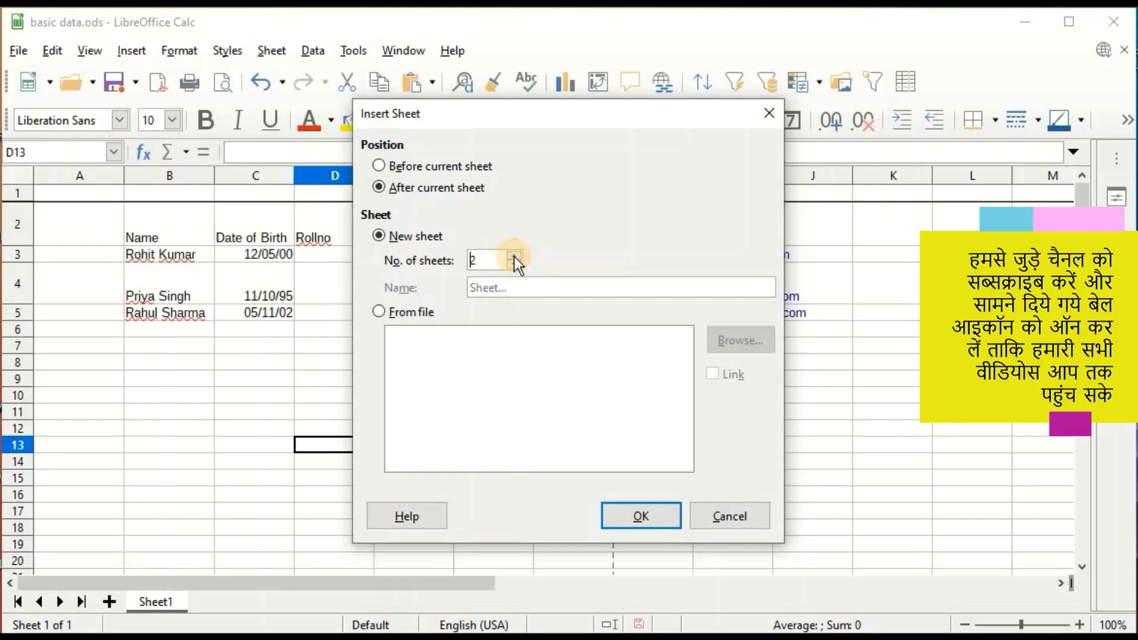
click(632, 521)
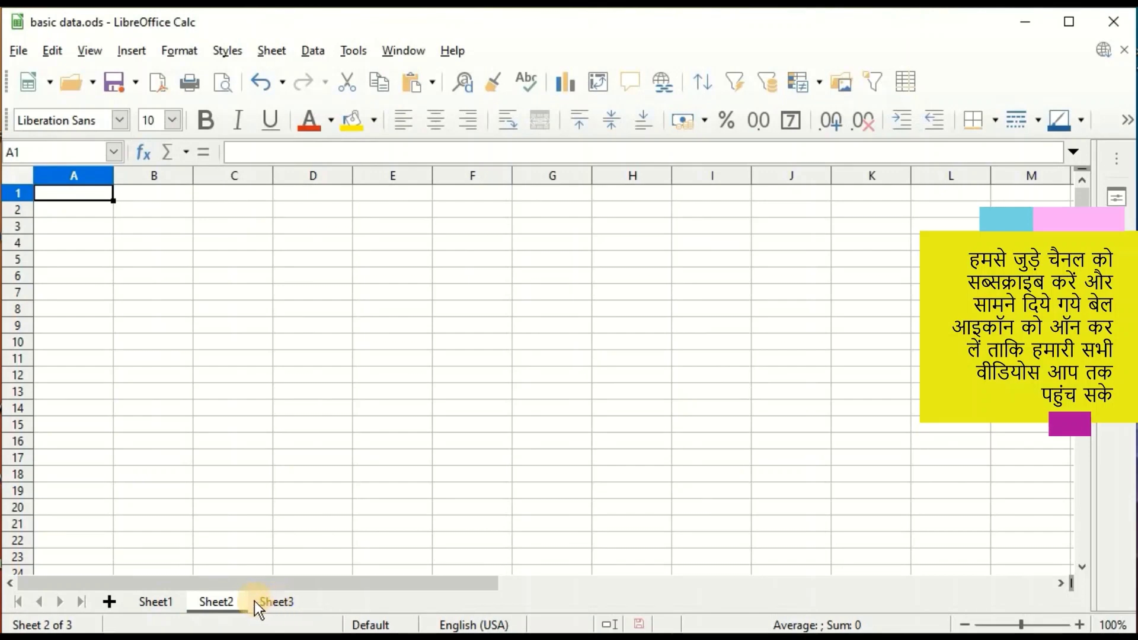
click(274, 606)
Delete Sheet3.
right_click(278, 606)
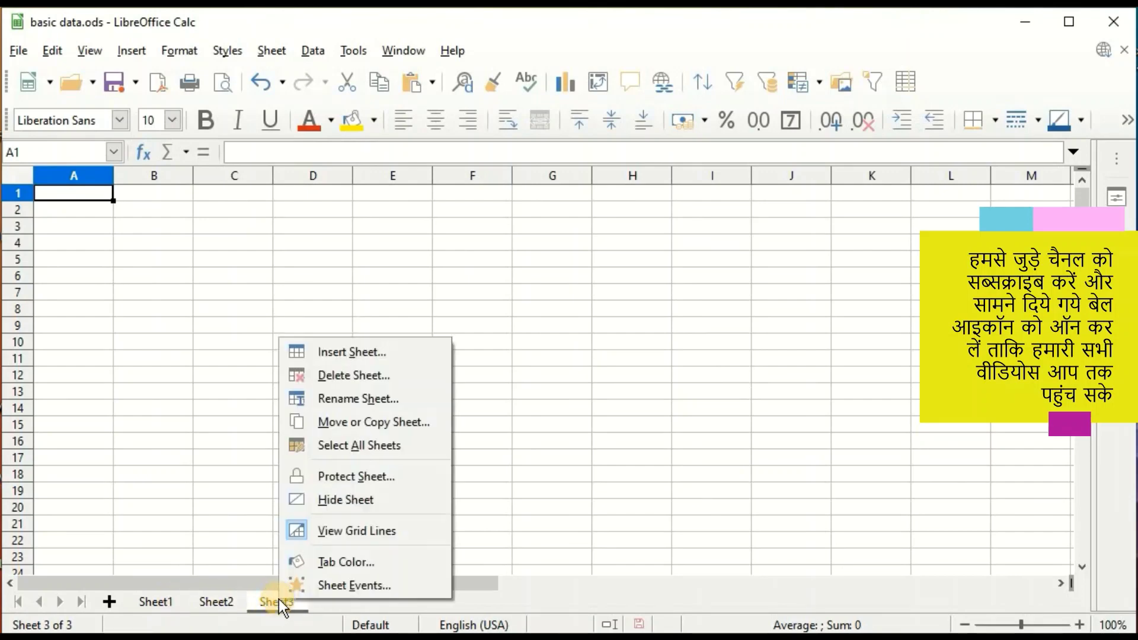
click(354, 375)
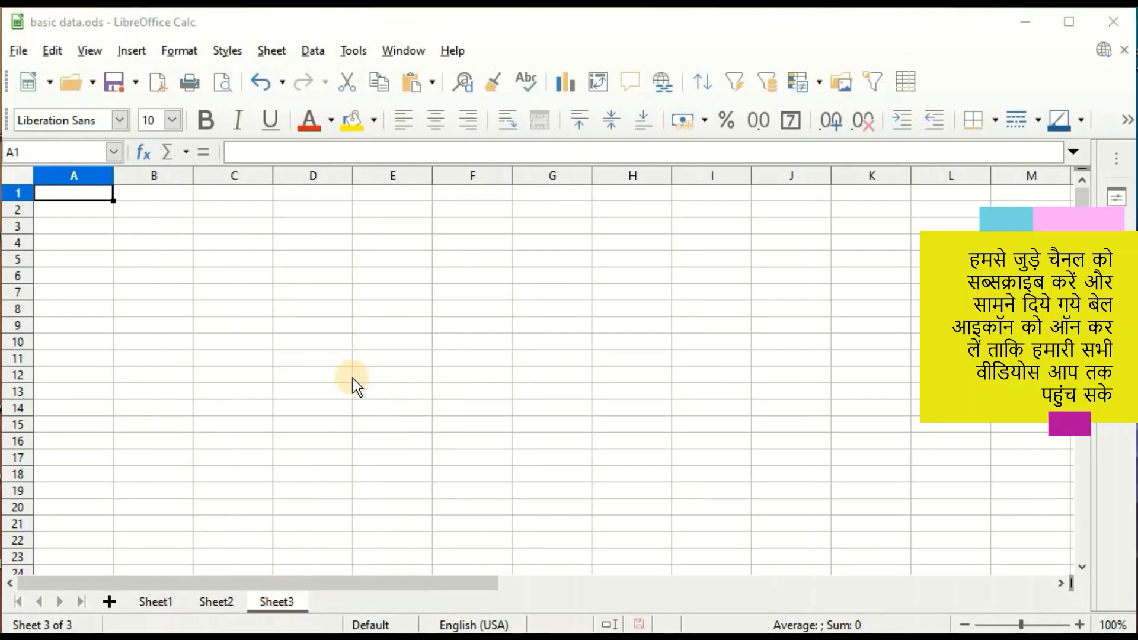
click(592, 370)
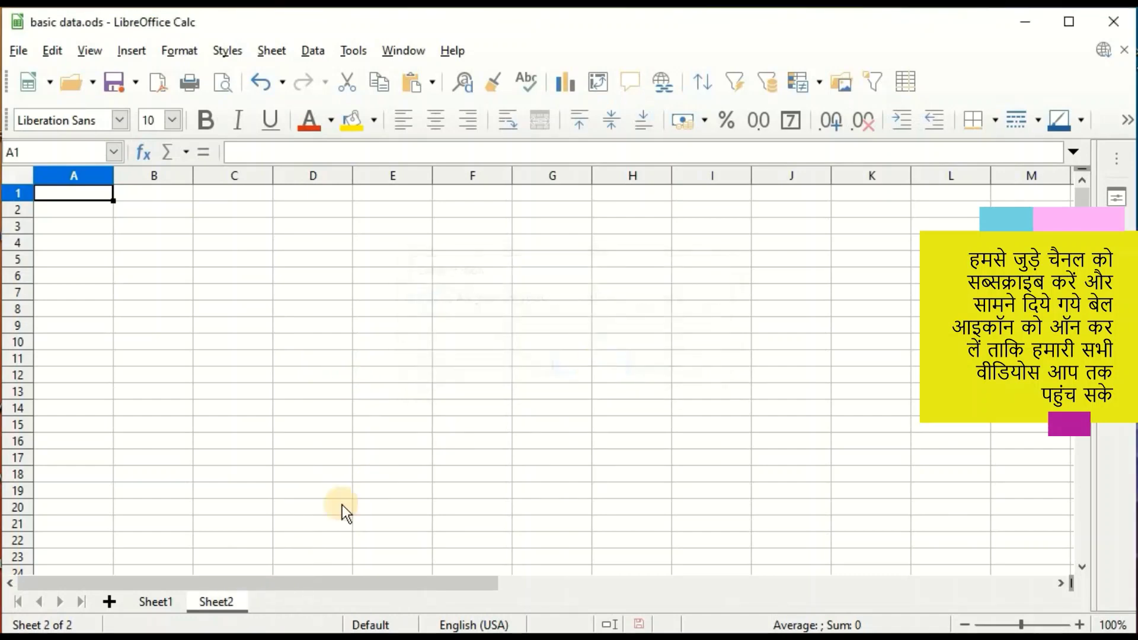
Rename Sheet1 to 'calc'.
right_click(156, 601)
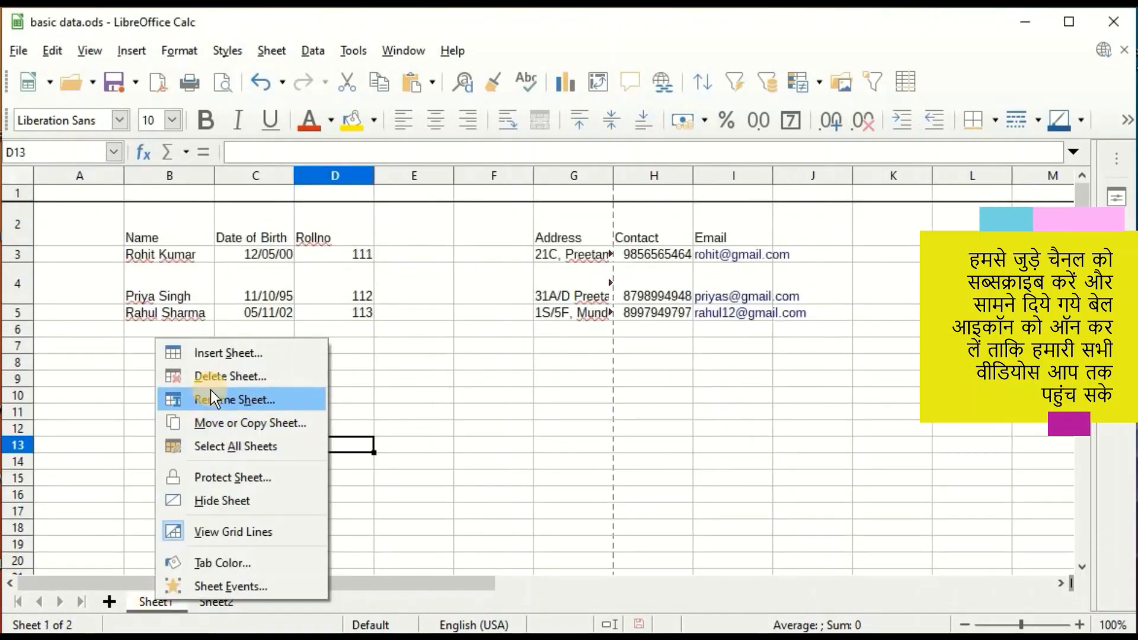
click(220, 402)
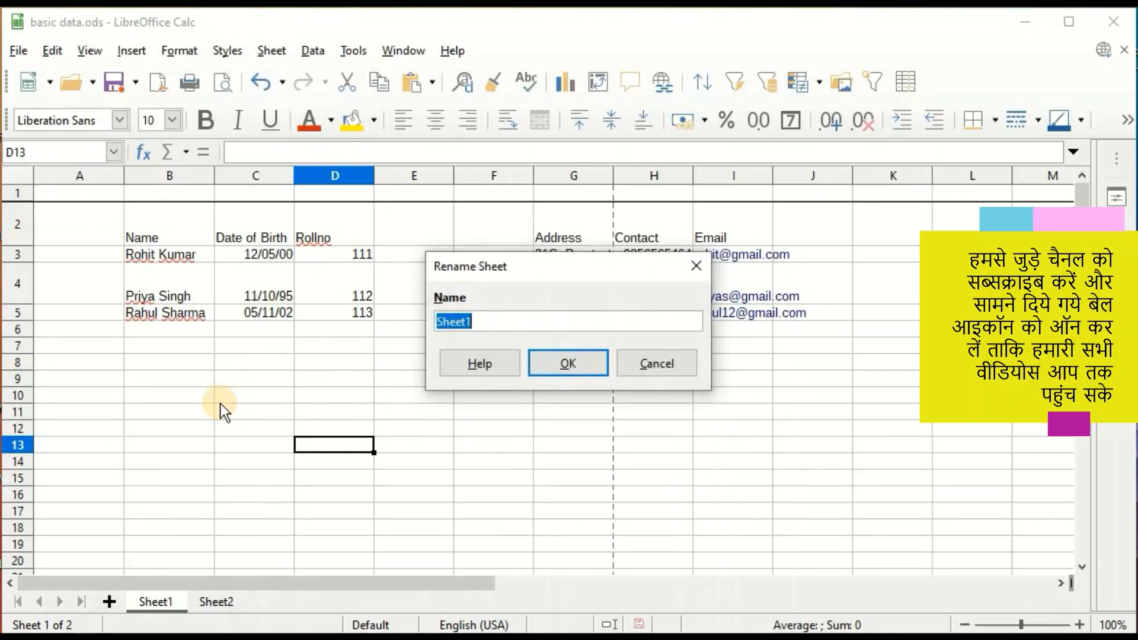
text(calc)
key(Return)
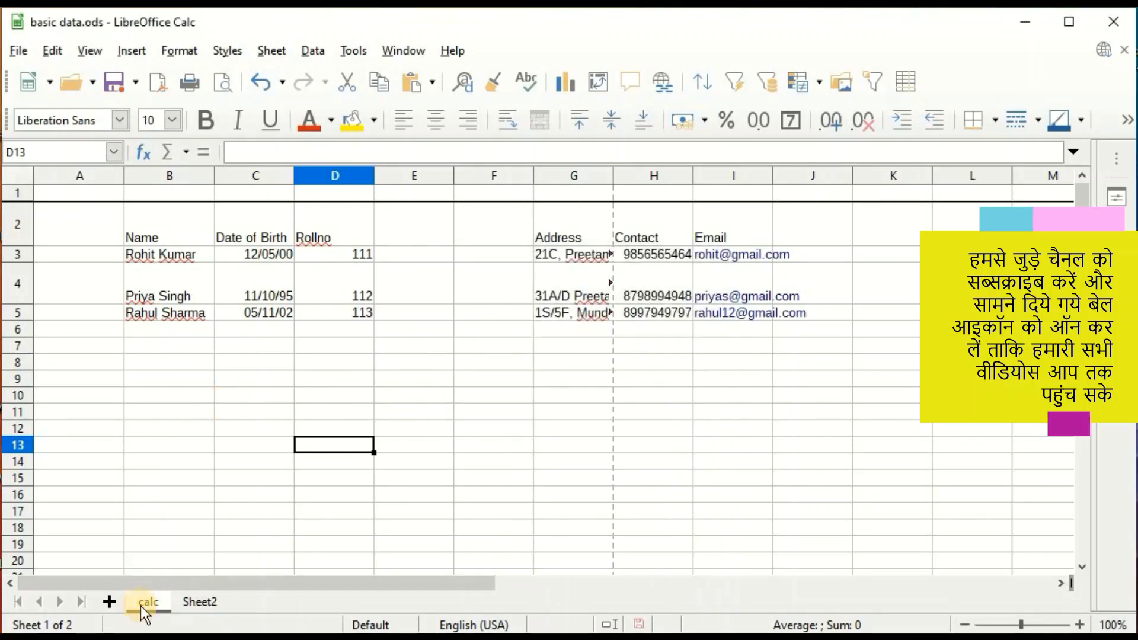
Move the calc sheet so its tab sits after Sheet2.
right_click(146, 605)
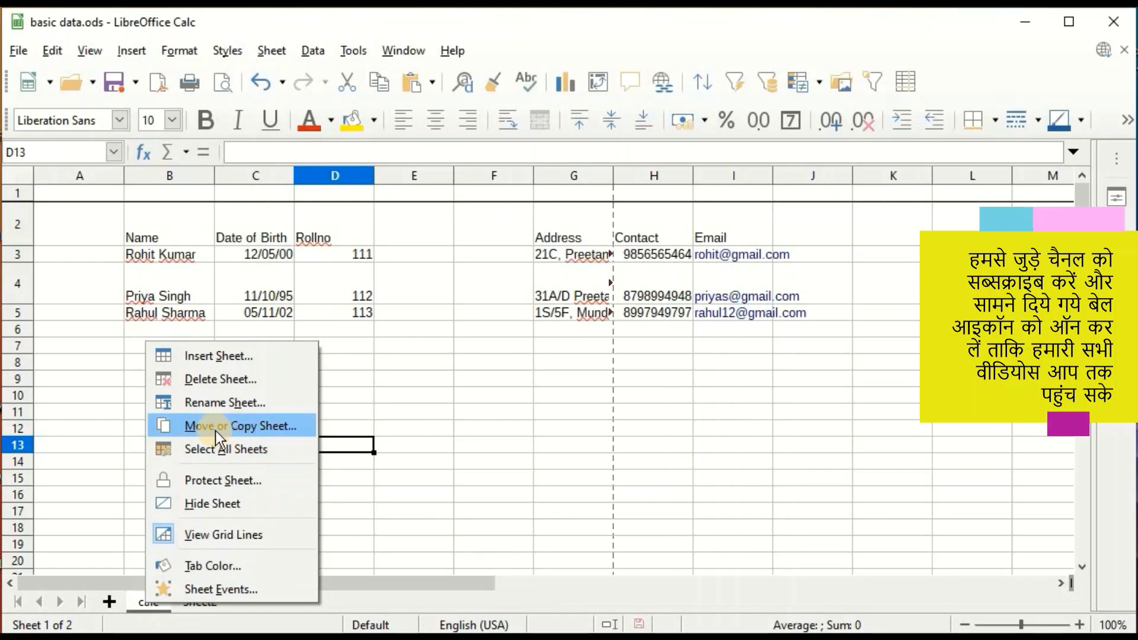
click(230, 425)
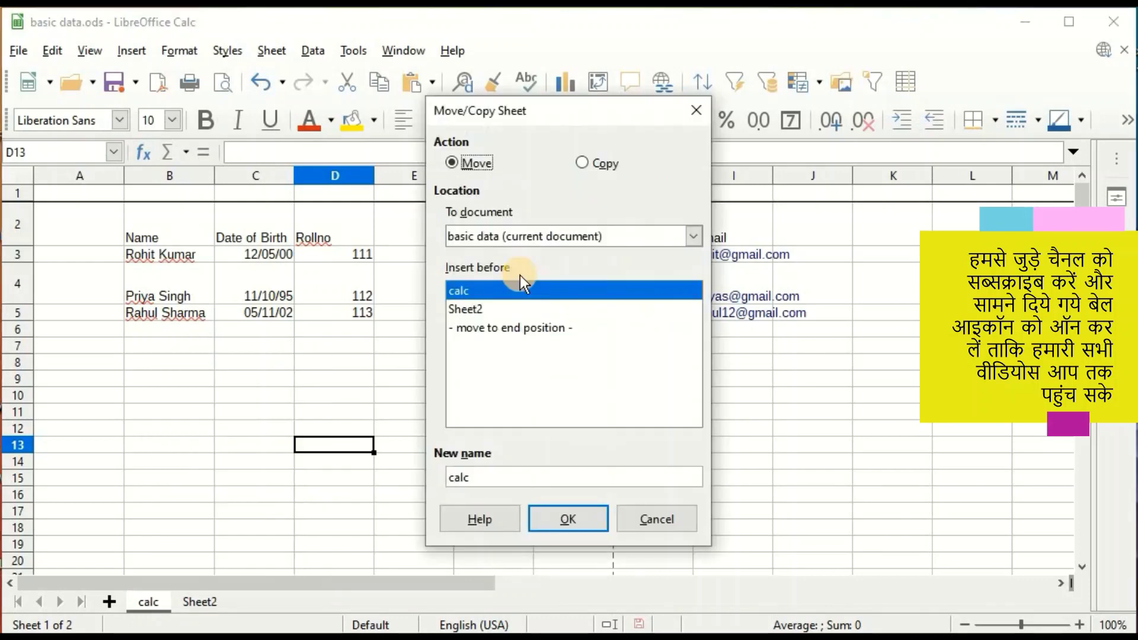
click(473, 312)
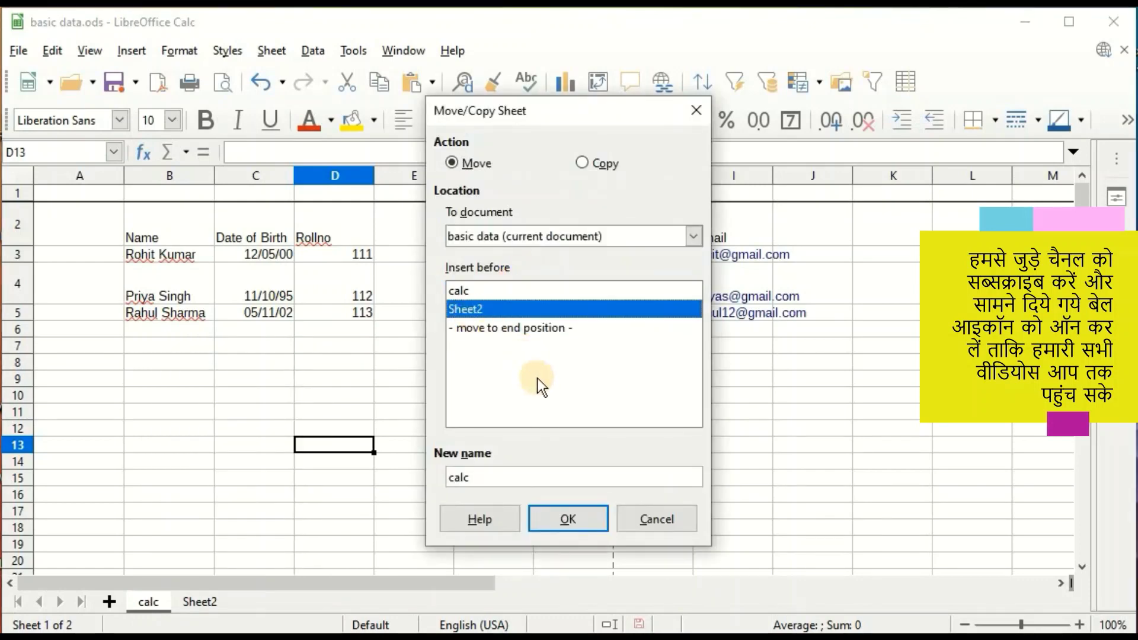
click(566, 519)
drag(149, 603, 211, 604)
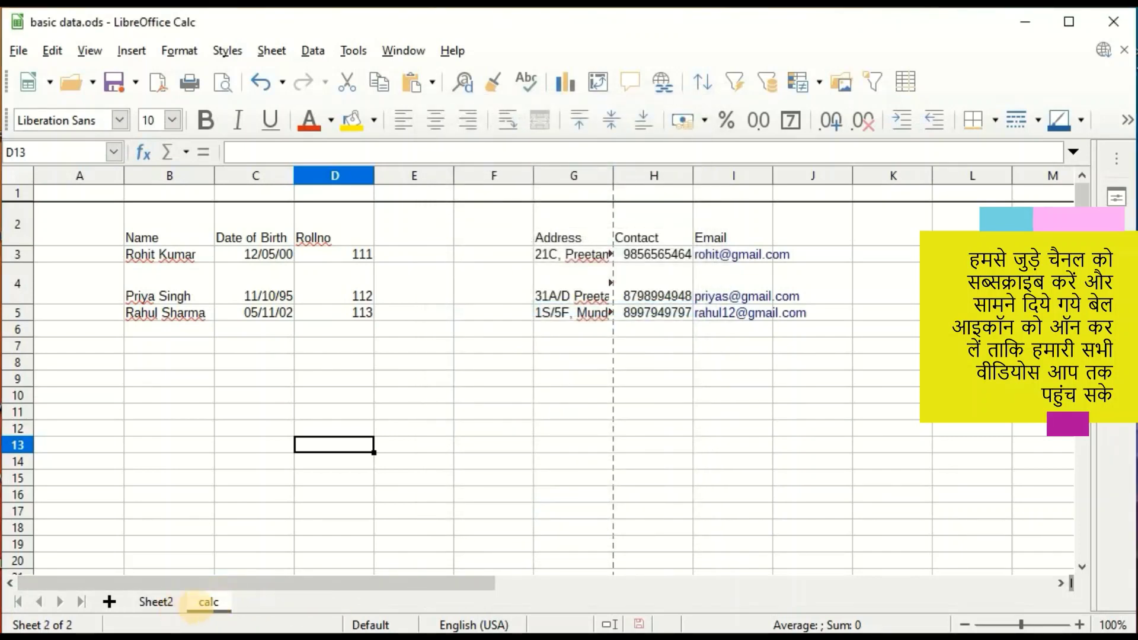
Select all sheets and enter 654646 in D13 and 6464 in E14.
right_click(216, 603)
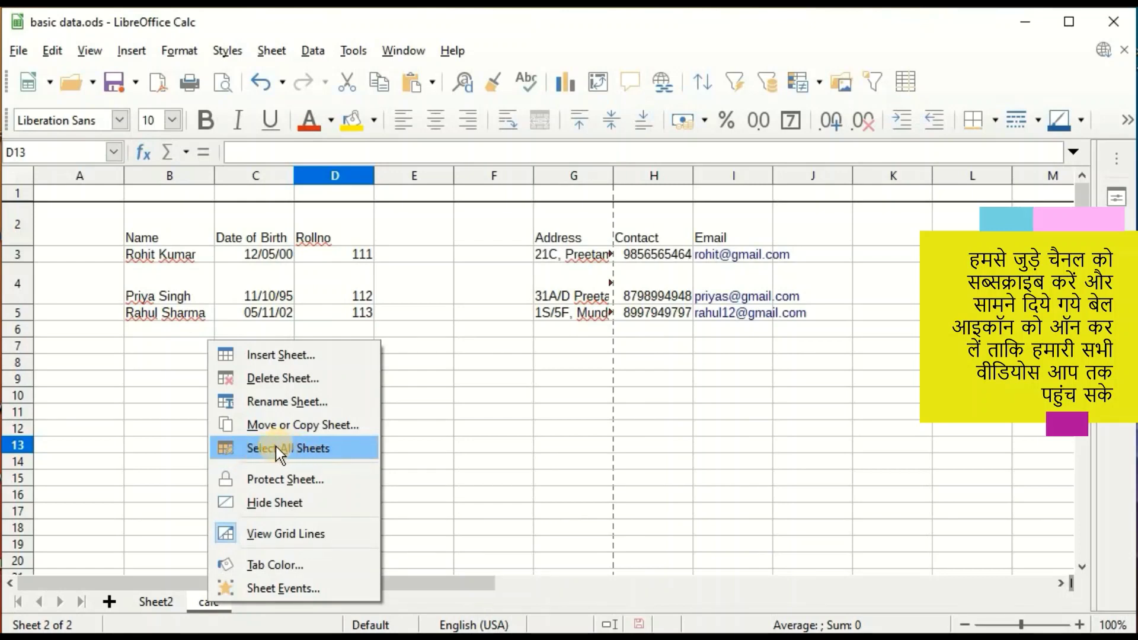
click(267, 450)
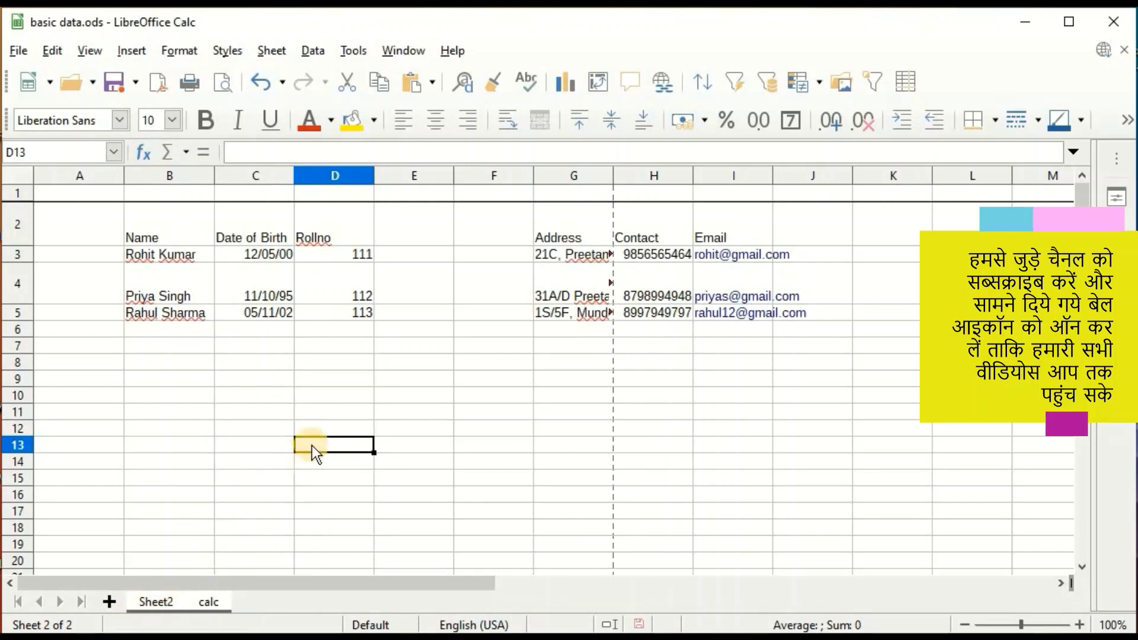
text(654646)
key(Return)
text(6464)
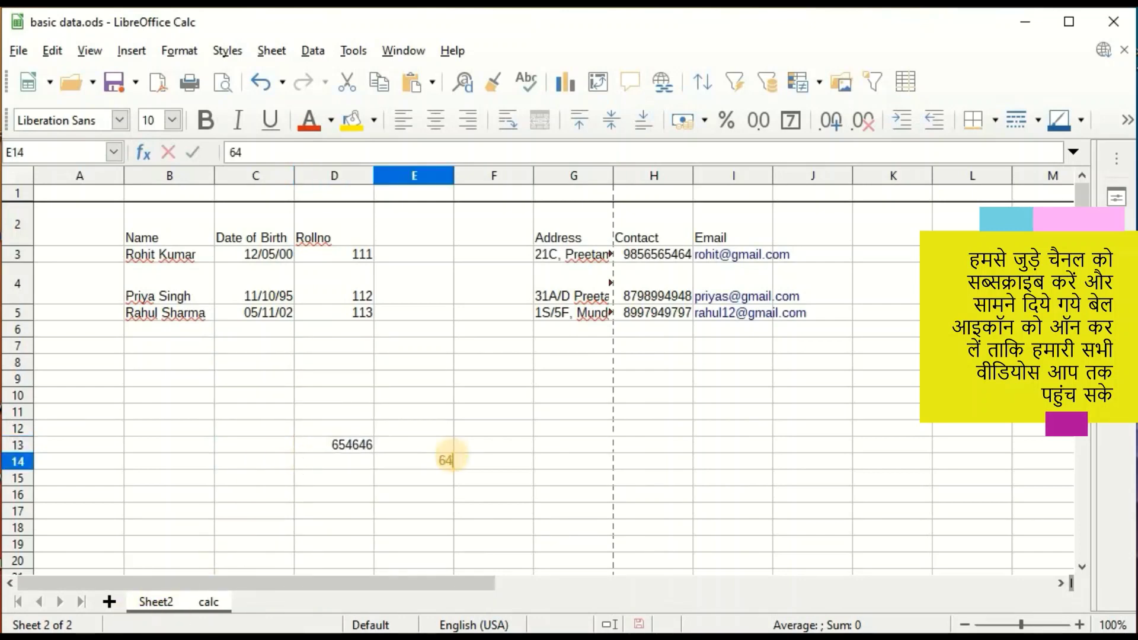
Switch between Sheet2 and calc to confirm both sheets got the values.
click(154, 602)
click(208, 602)
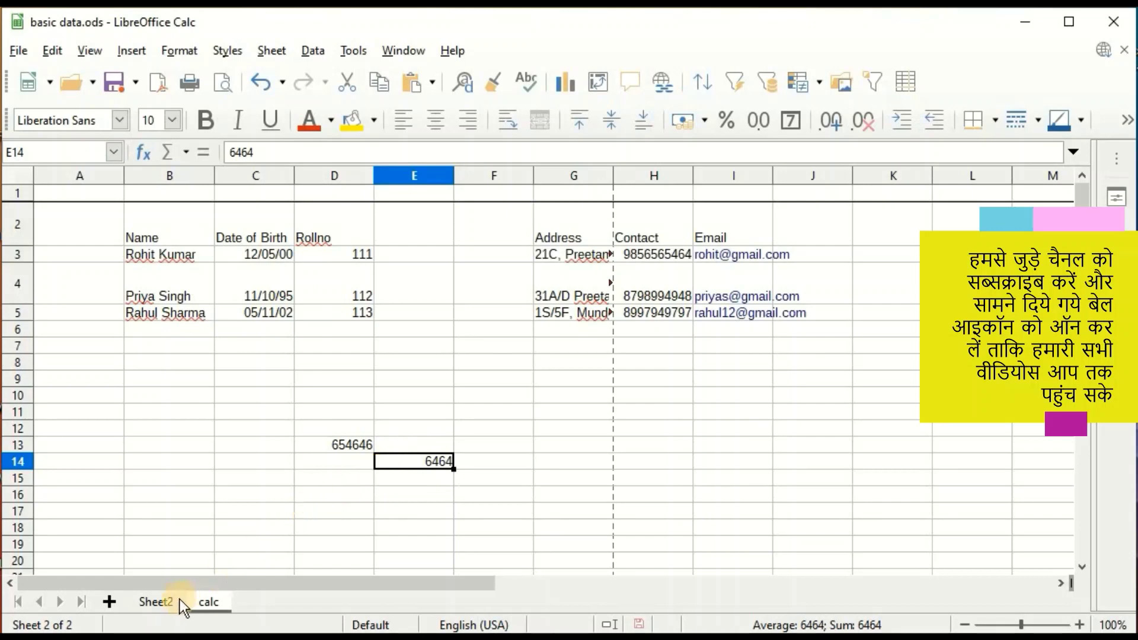
click(154, 601)
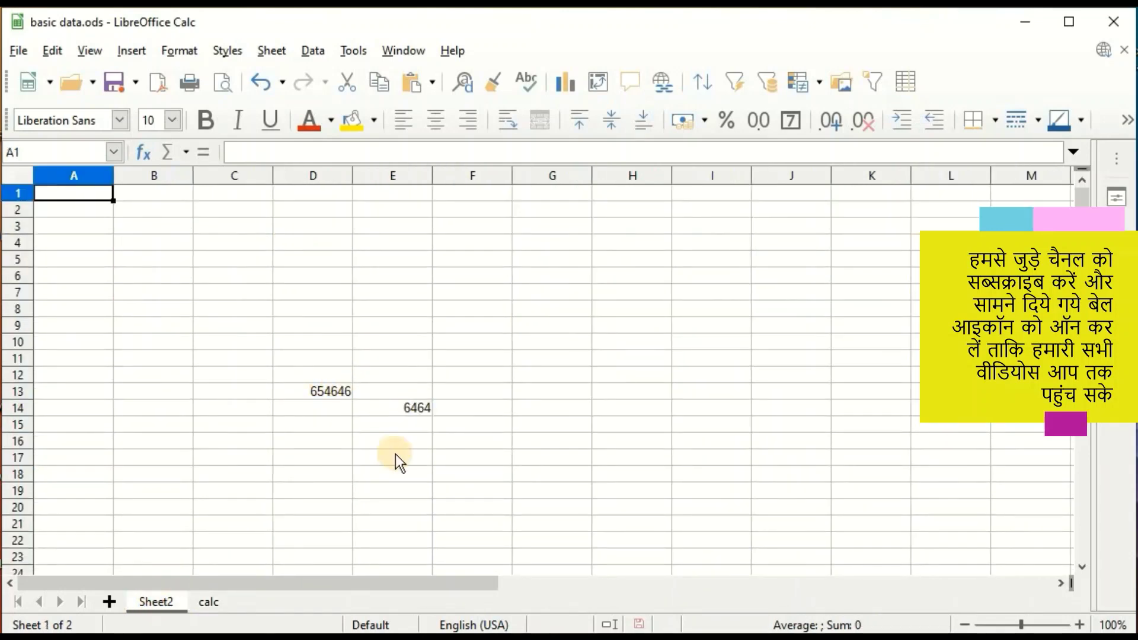
key(ctrl+Page_Down)
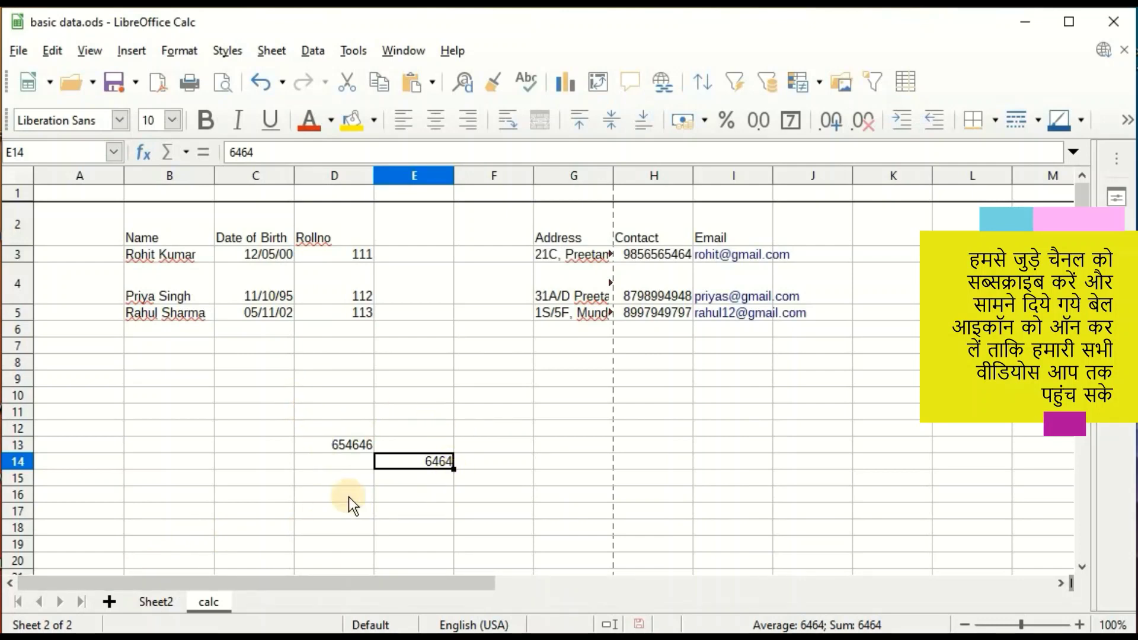
Protect the calc sheet with a password.
right_click(206, 600)
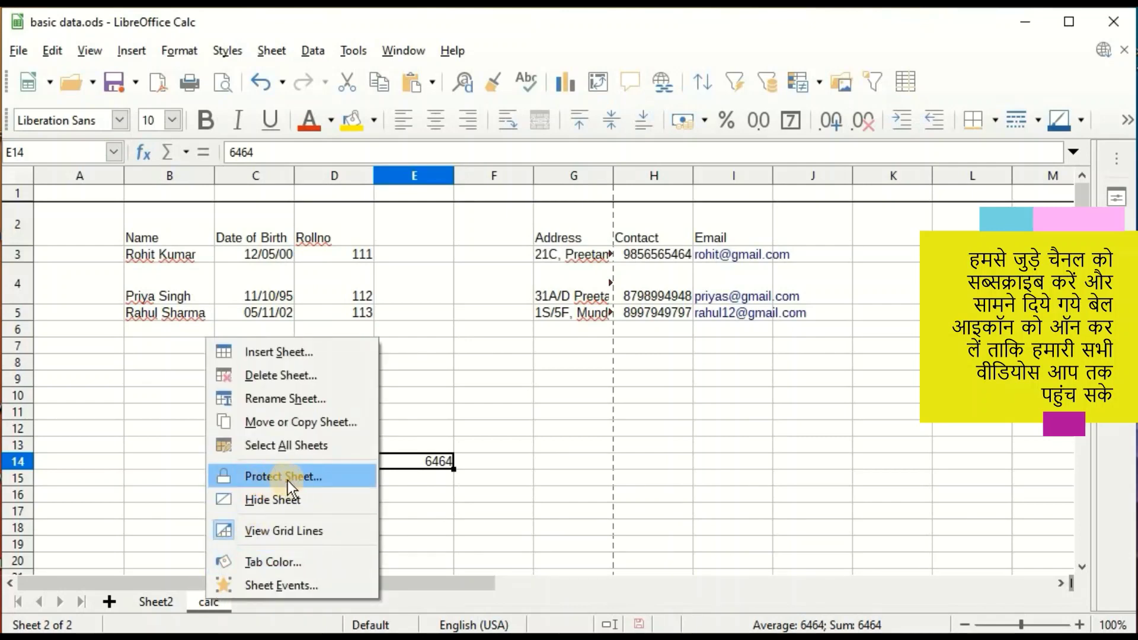
click(305, 474)
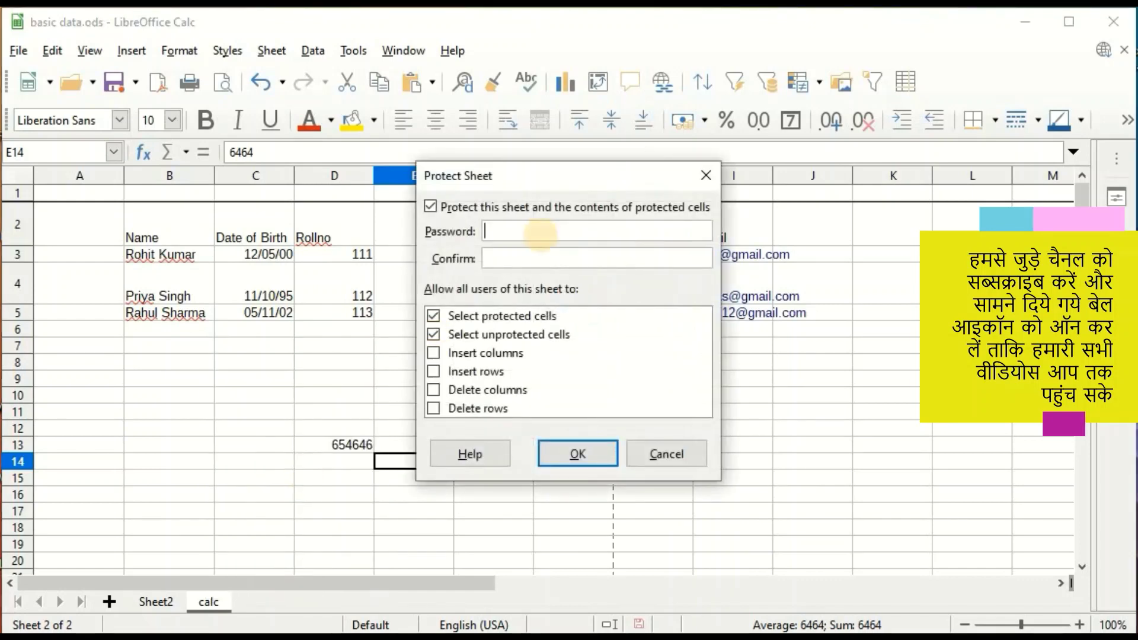
text(123)
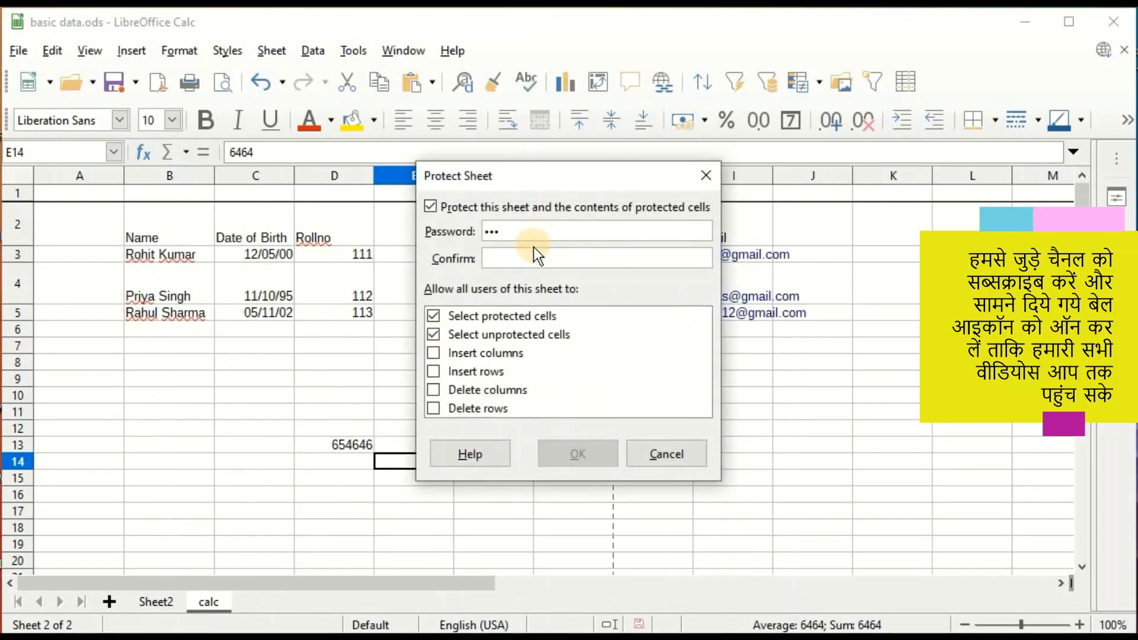
click(529, 258)
text(123)
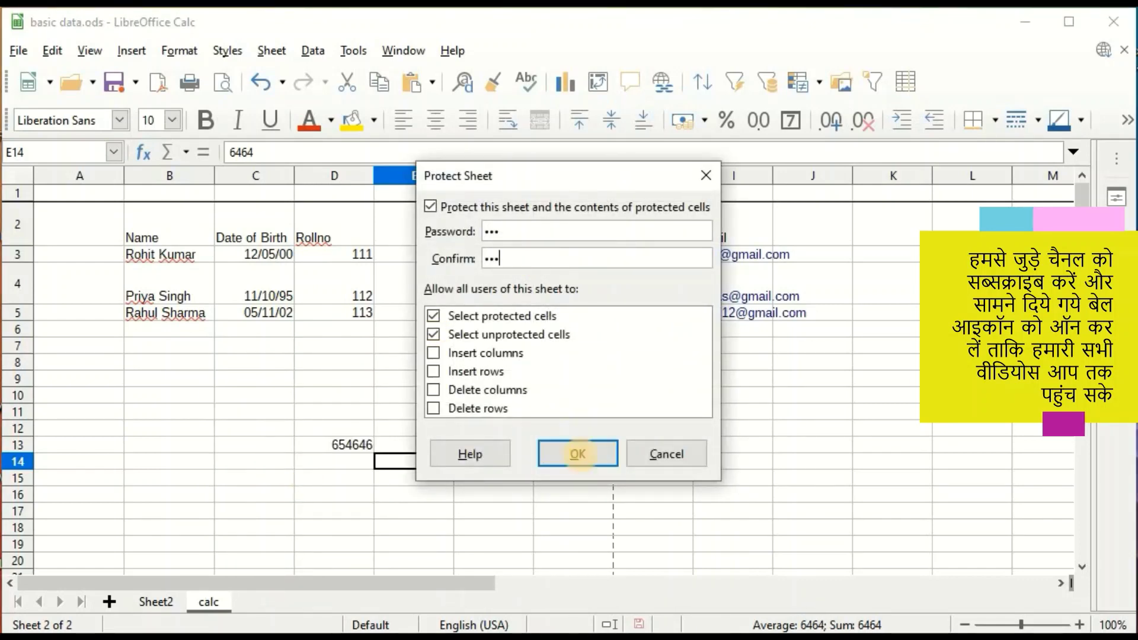
click(578, 454)
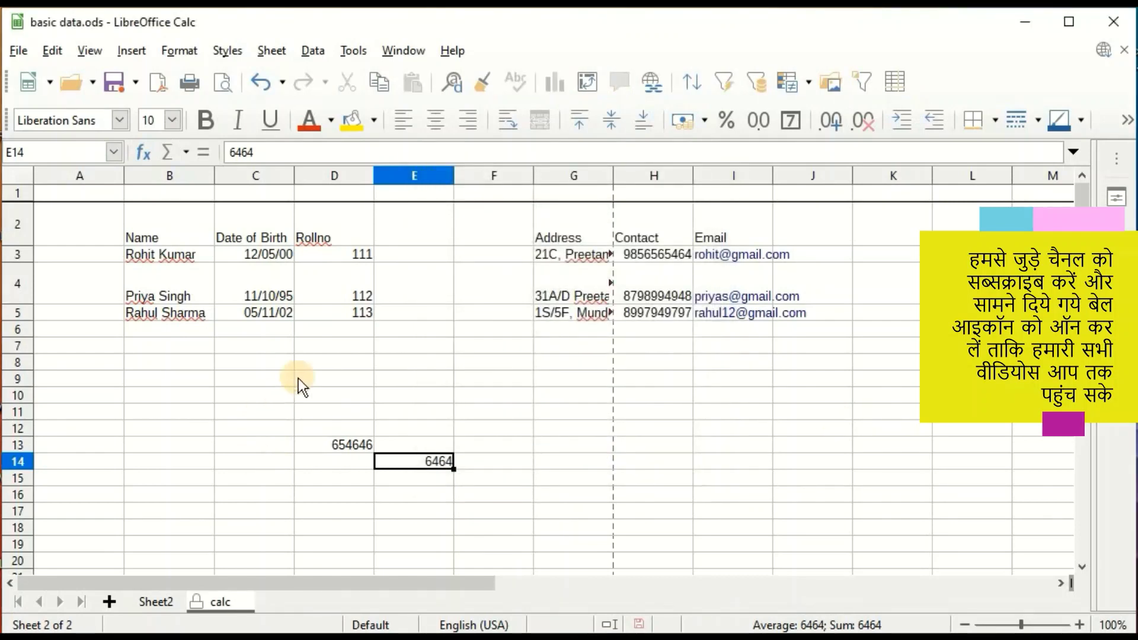
Try editing cell C12 on the protected sheet and dismiss the warning.
click(298, 379)
click(253, 428)
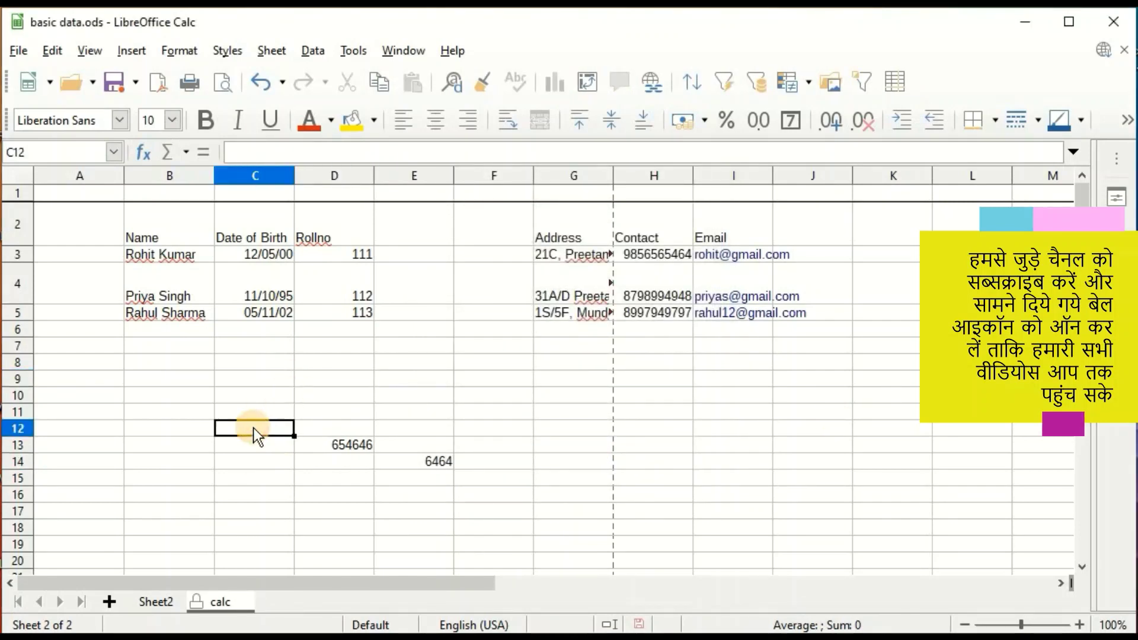
double_click(253, 428)
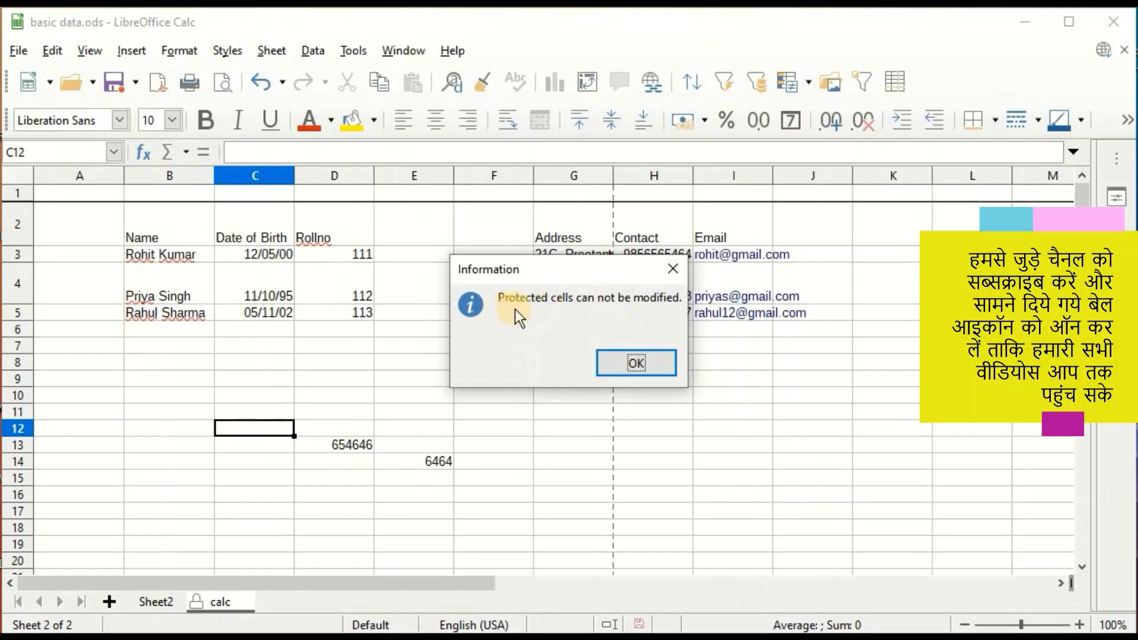
click(642, 362)
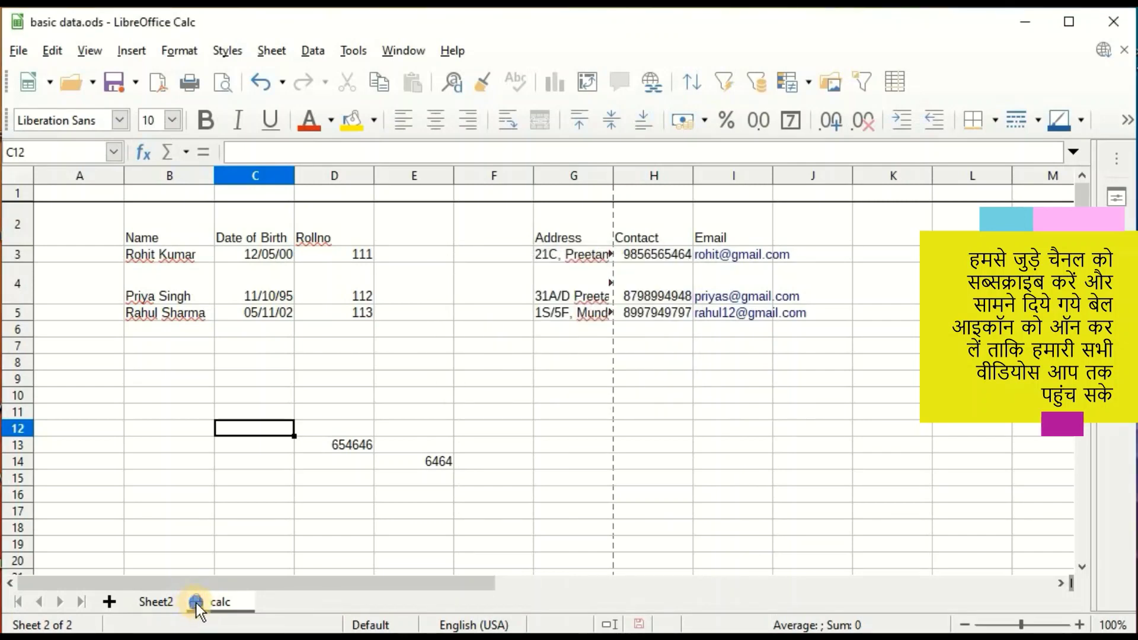
Unprotect the calc sheet by entering its password.
right_click(197, 603)
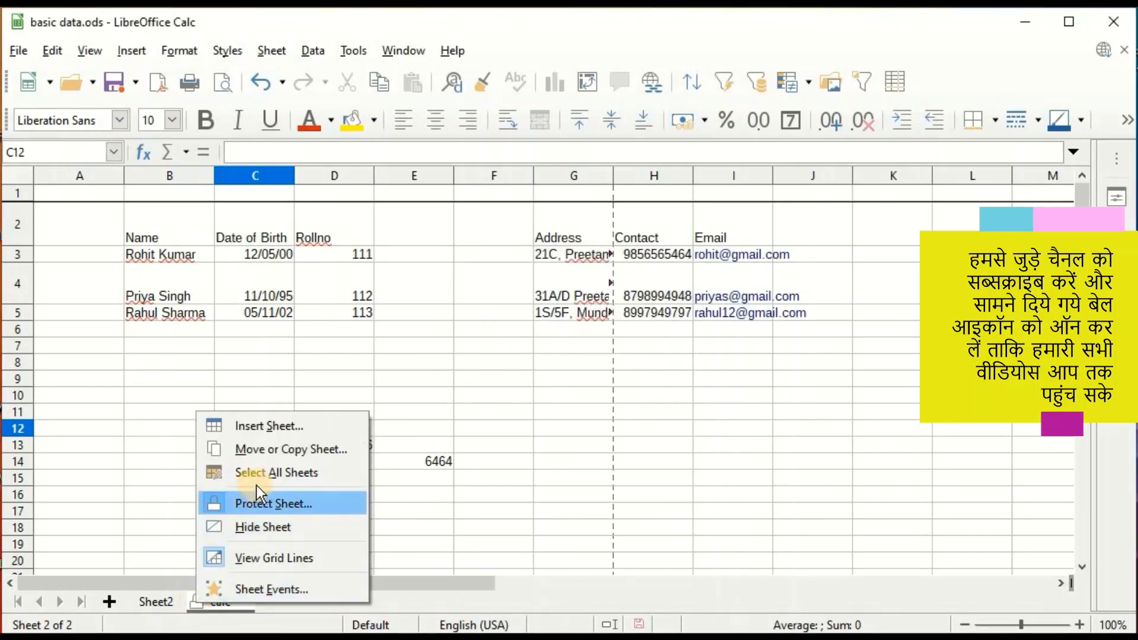
click(255, 502)
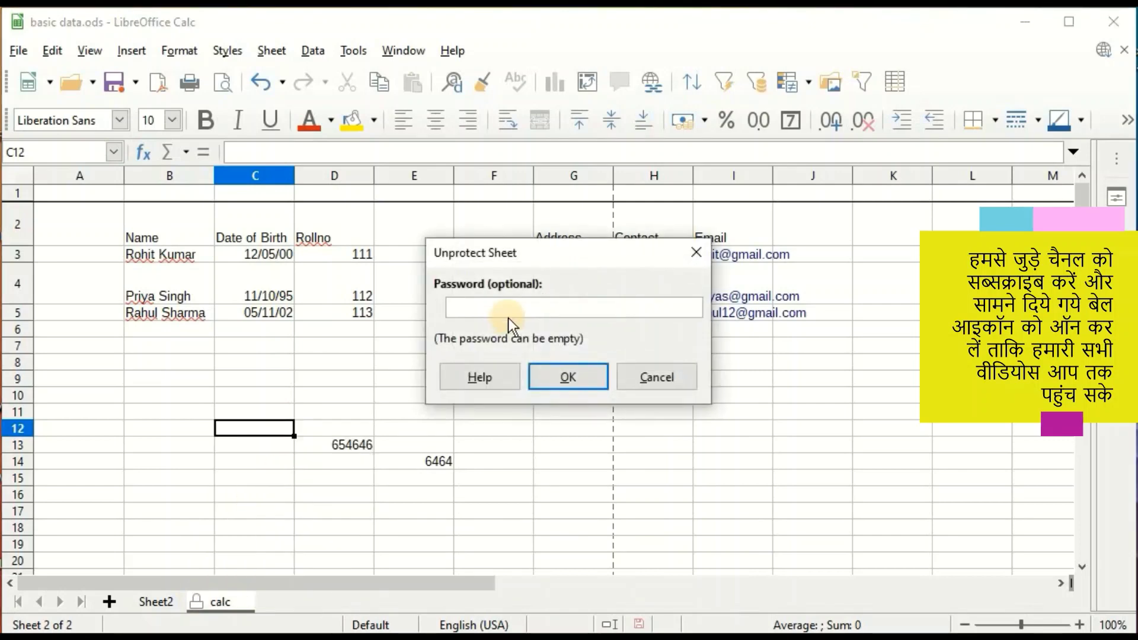
text(•••)
click(565, 378)
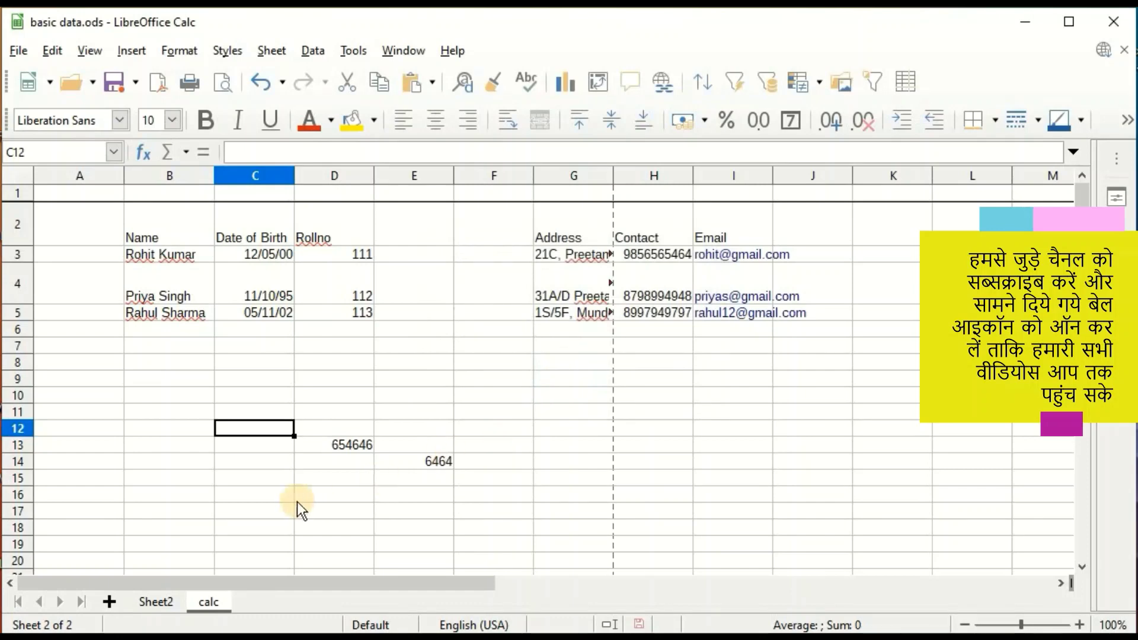
Enter 46546 in cell C9.
click(273, 385)
text(46546)
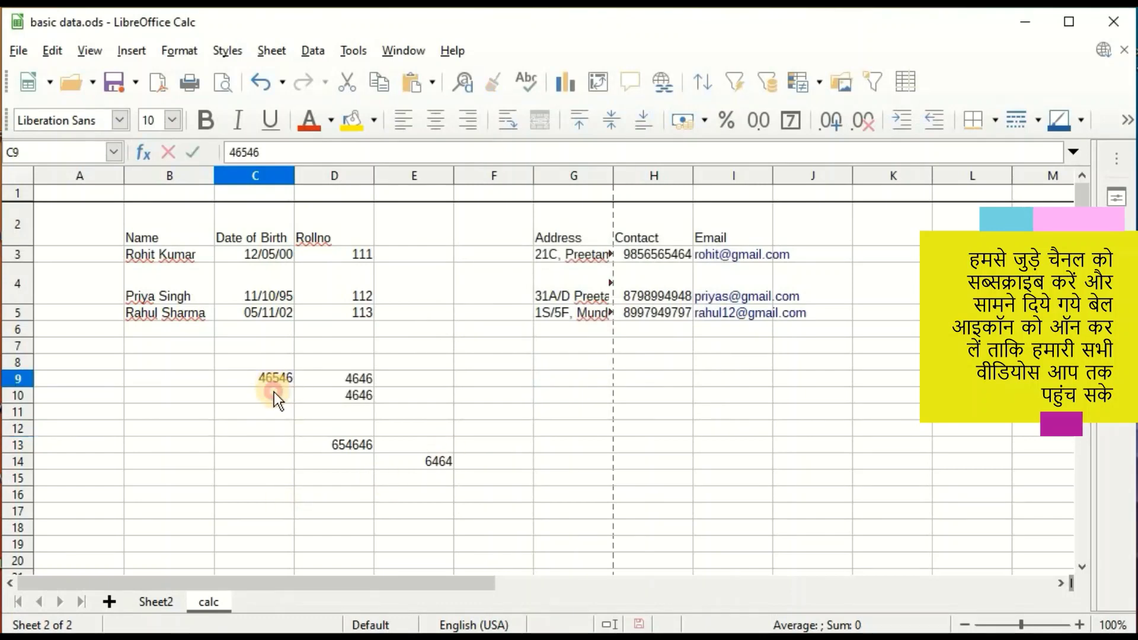
click(274, 392)
Enter 464 in C10, colour the calc tab Light Yellow 1, and view Sheet2.
text(464)
right_click(207, 602)
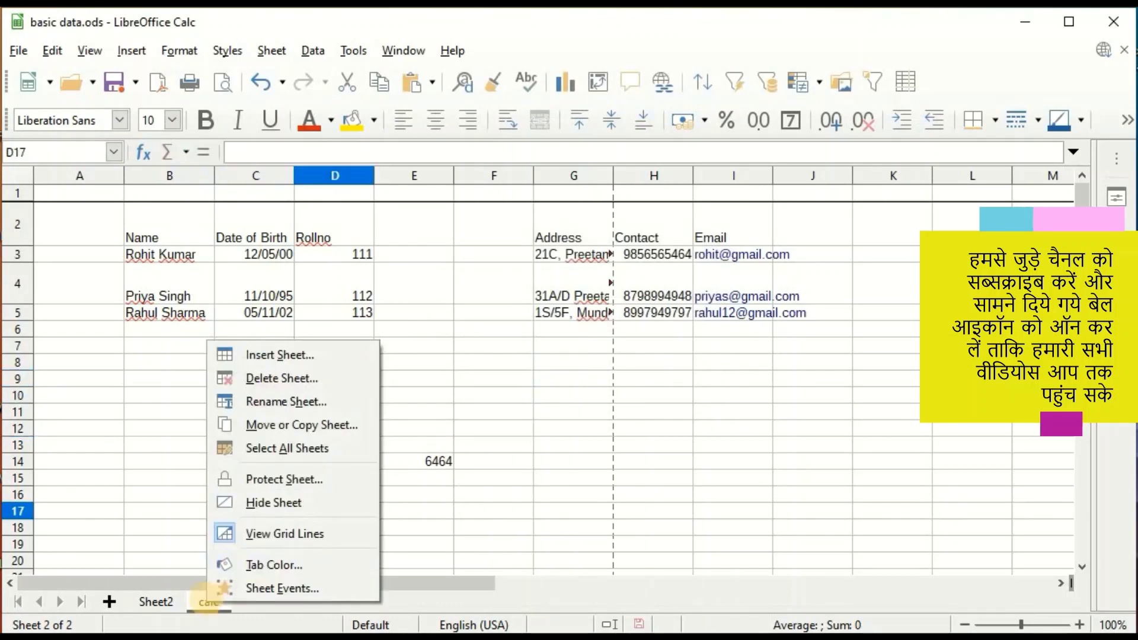
click(260, 567)
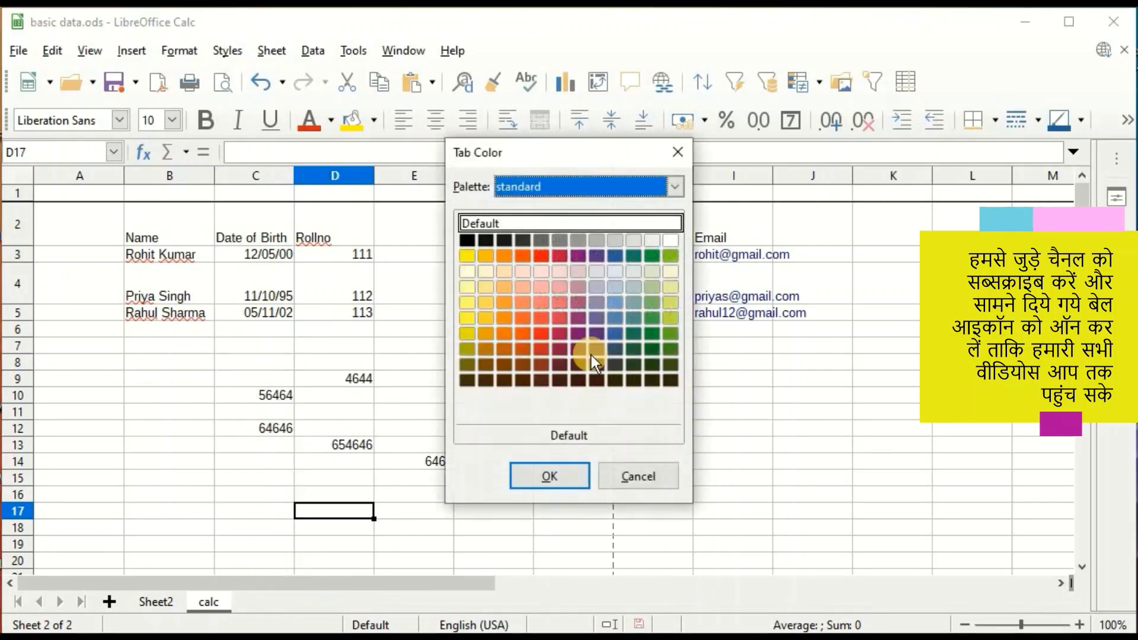
click(467, 316)
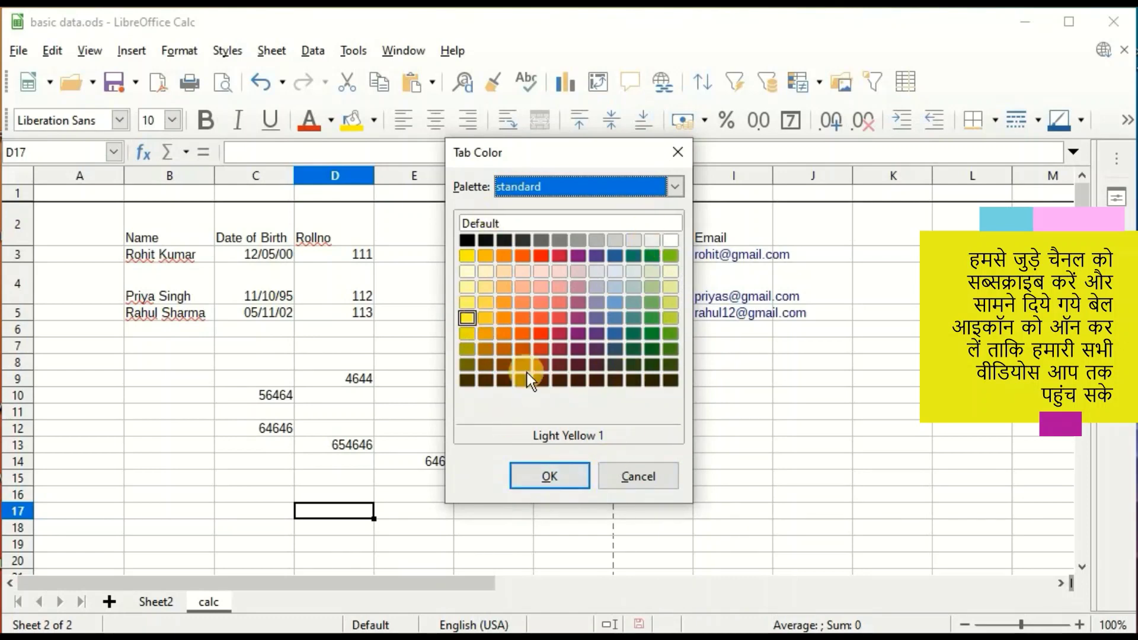
click(555, 483)
click(158, 603)
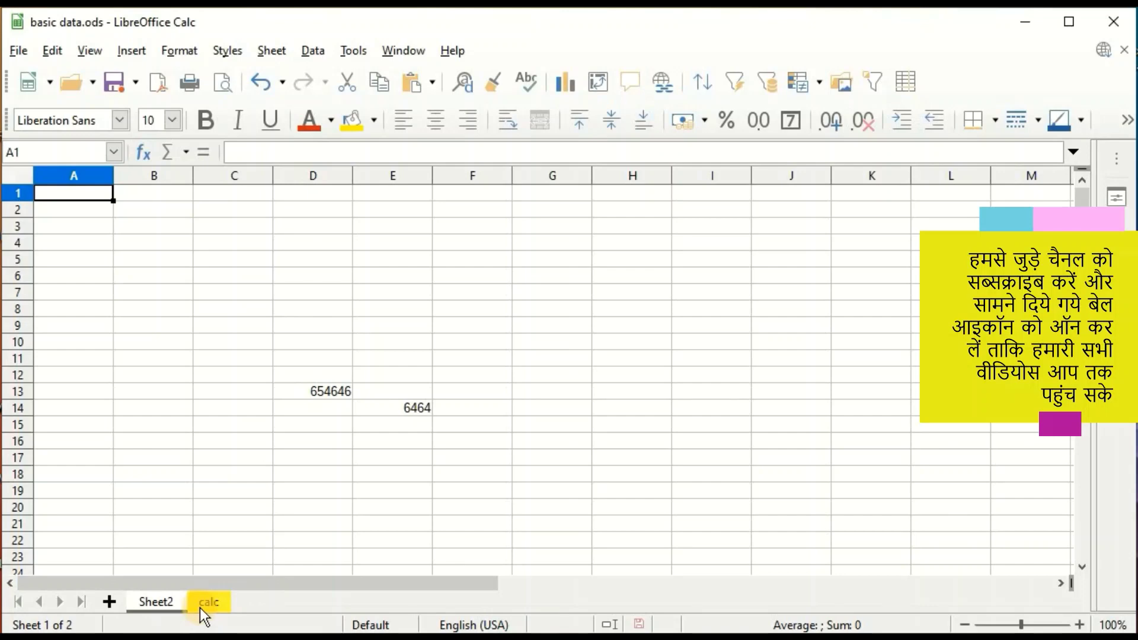
Hide Sheet2.
click(153, 600)
right_click(151, 600)
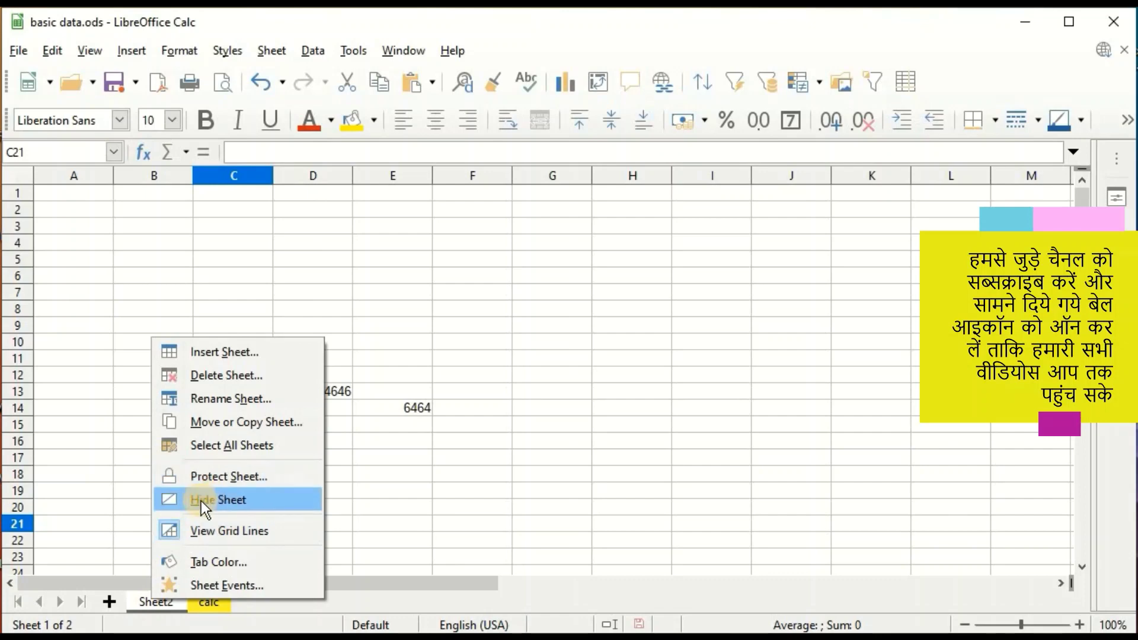
click(219, 499)
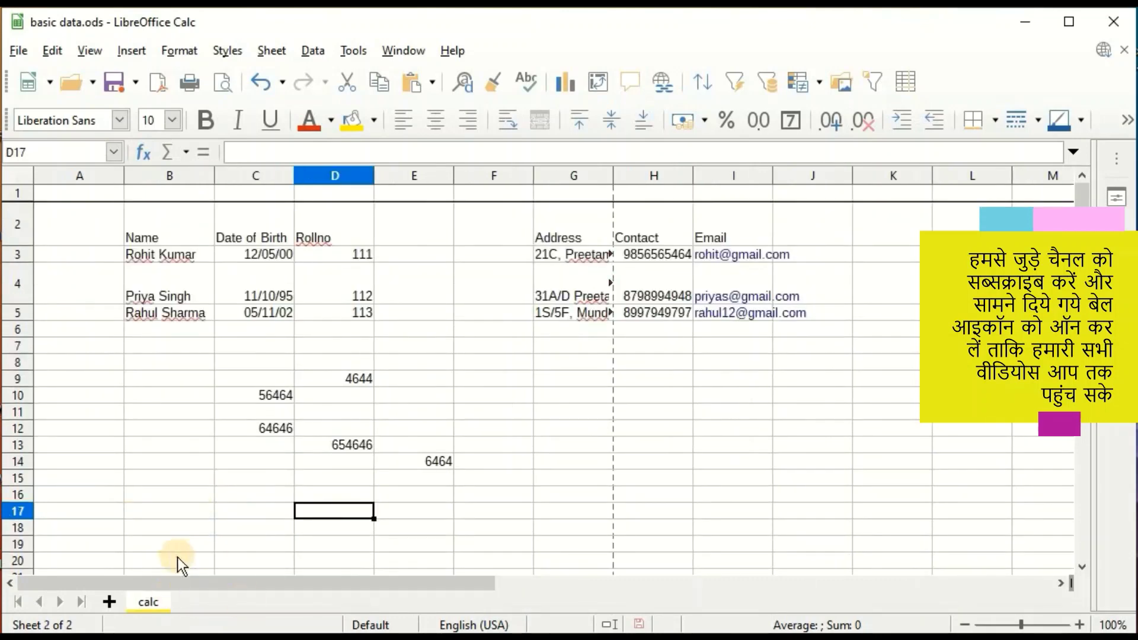
Unhide Sheet2 with Show Sheet, then switch between calc and Sheet2.
right_click(147, 601)
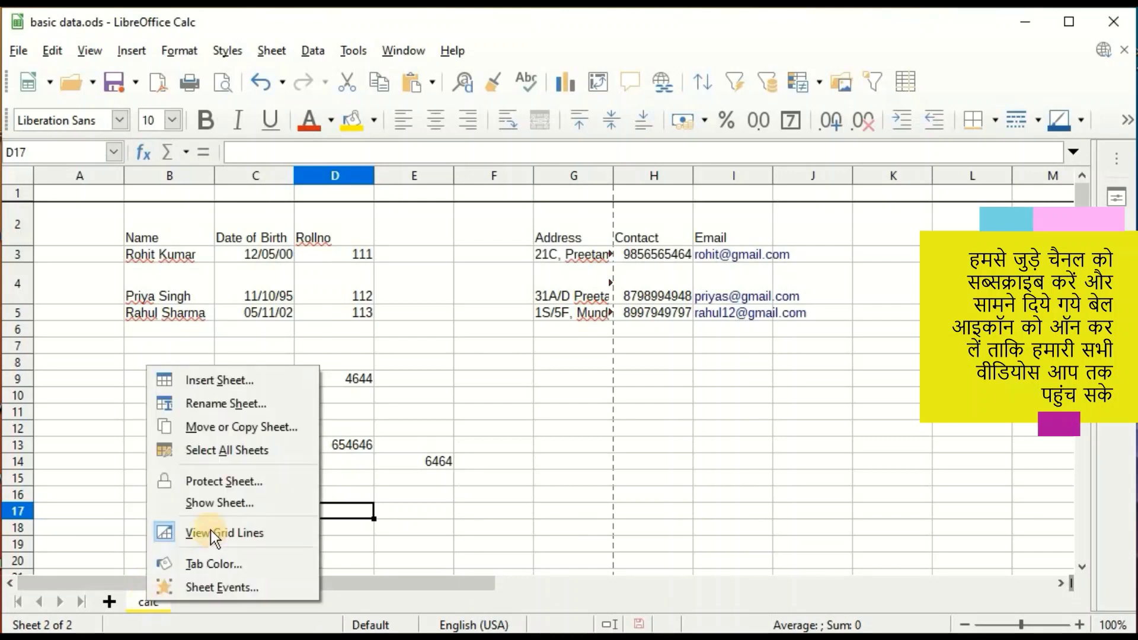
click(212, 507)
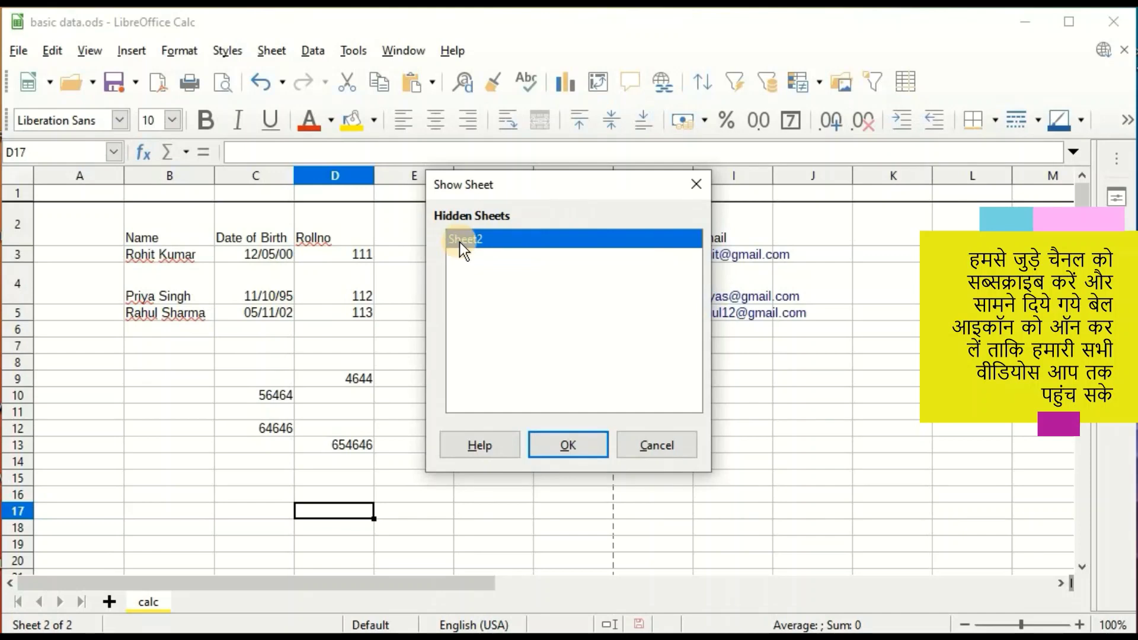
click(561, 446)
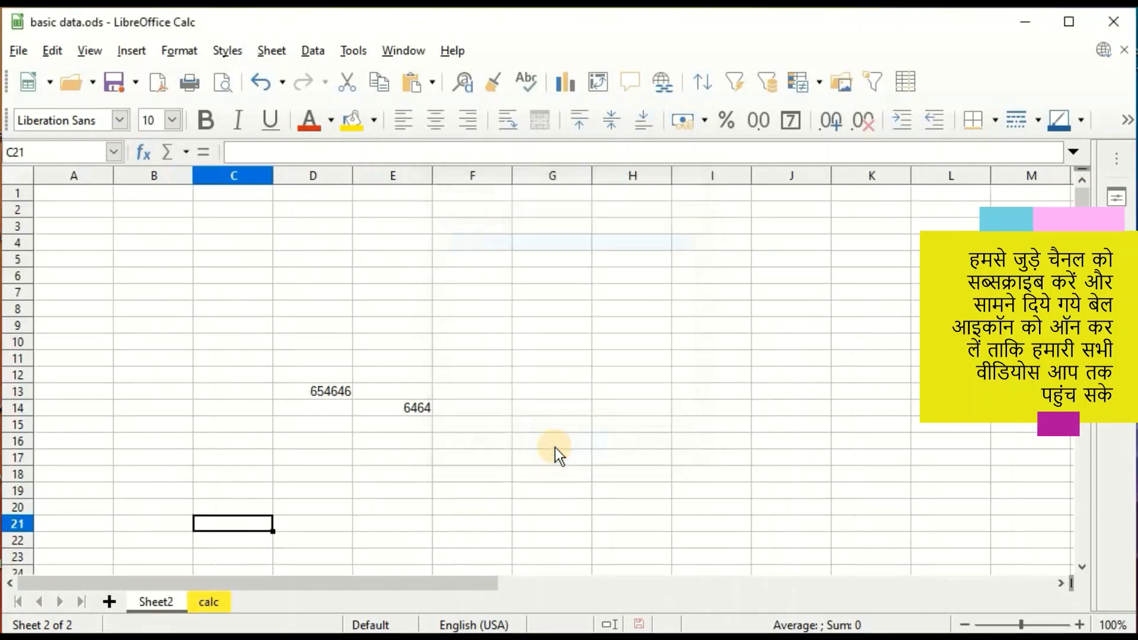
click(208, 600)
click(162, 604)
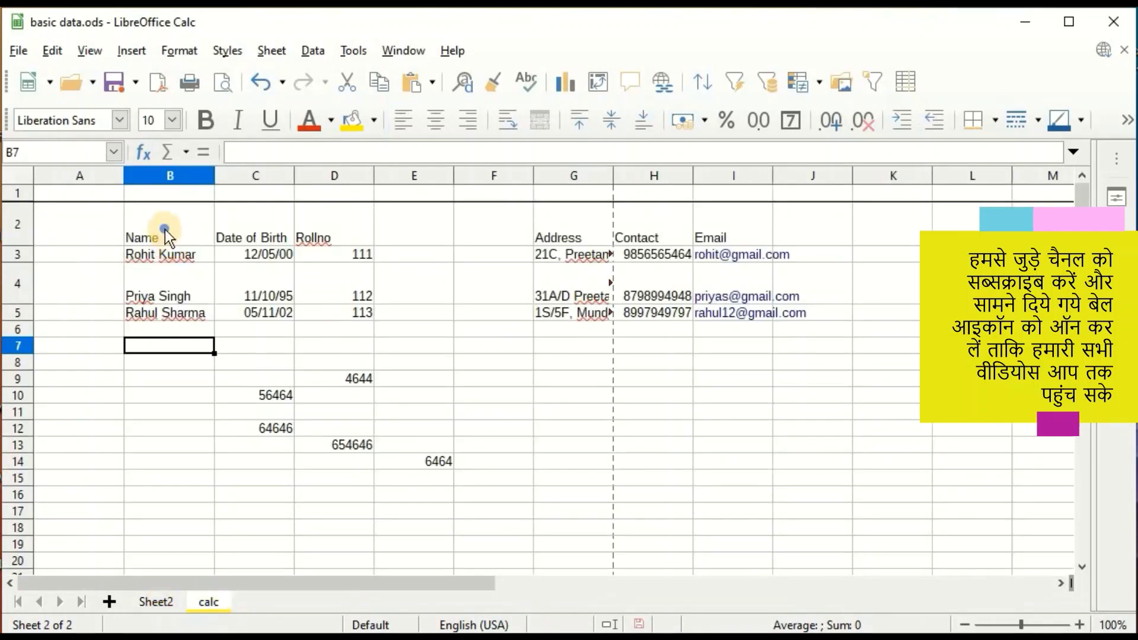
Insert a blank cell at B2, shifting the row 2 headings right so Name starts in C2.
right_click(165, 230)
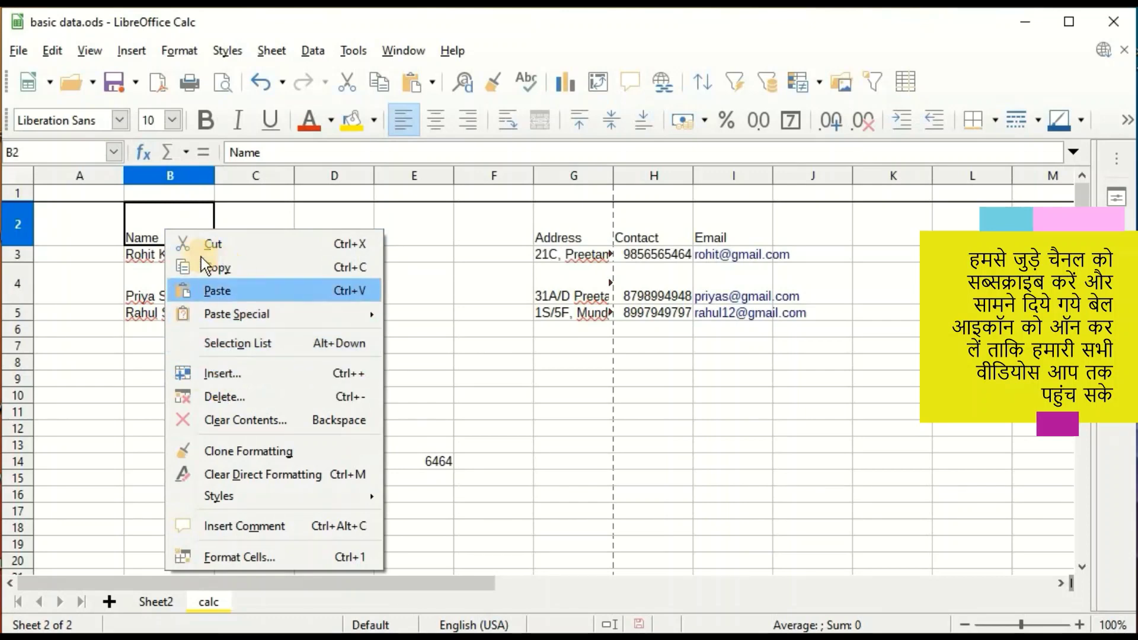
click(241, 376)
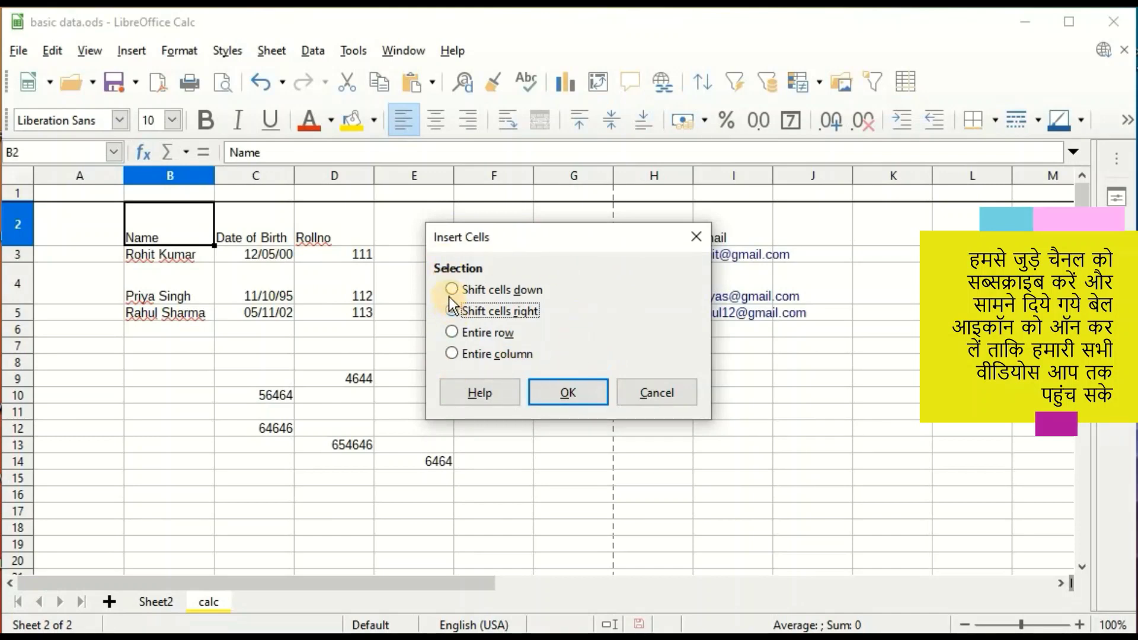
click(451, 313)
click(568, 393)
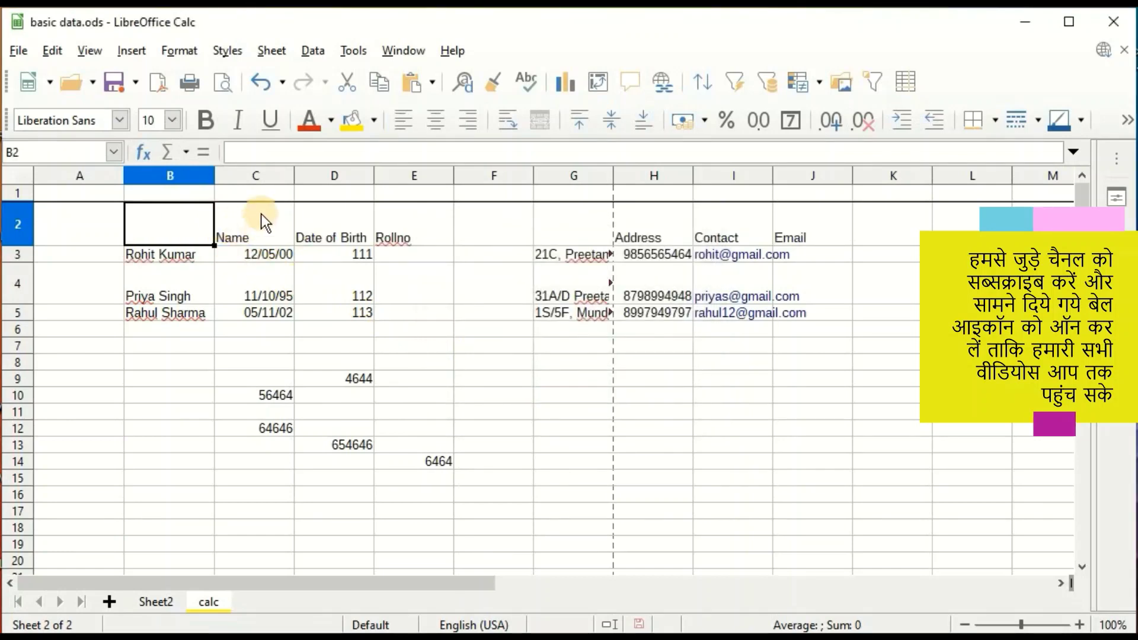
Delete the inserted B2 cell, shifting the headings back left.
right_click(173, 220)
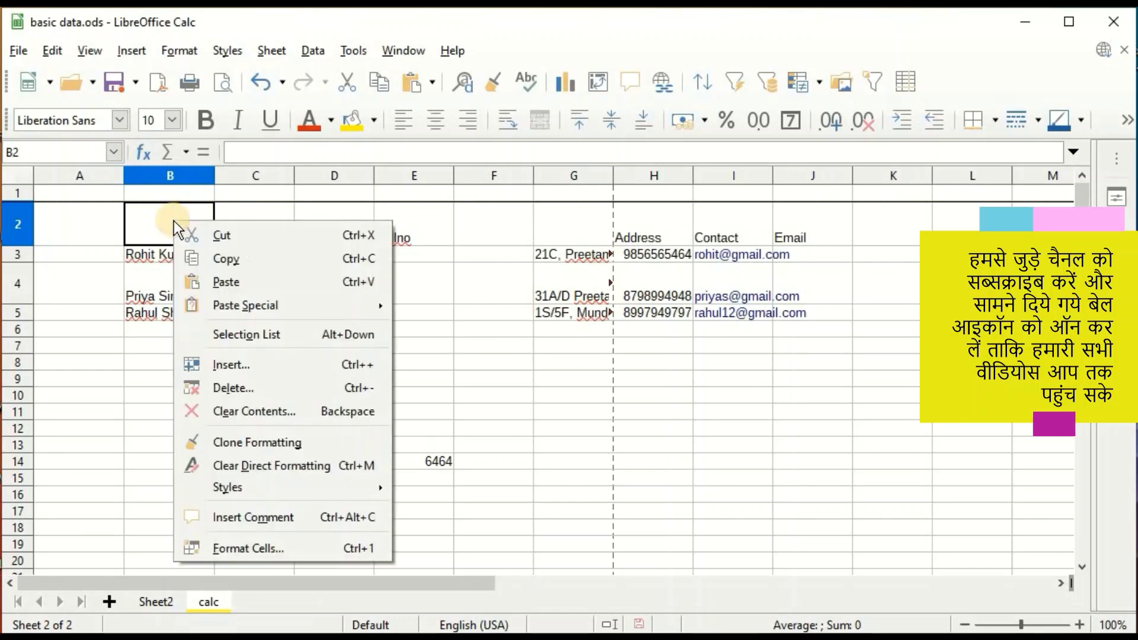
key(Escape)
right_click(154, 222)
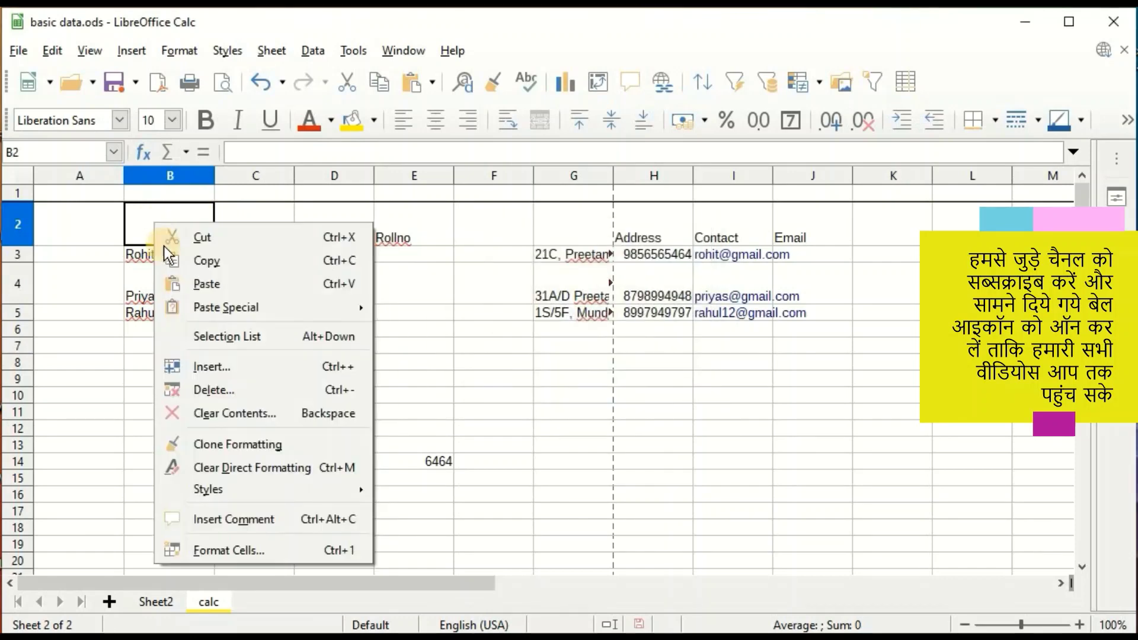
click(220, 389)
click(460, 311)
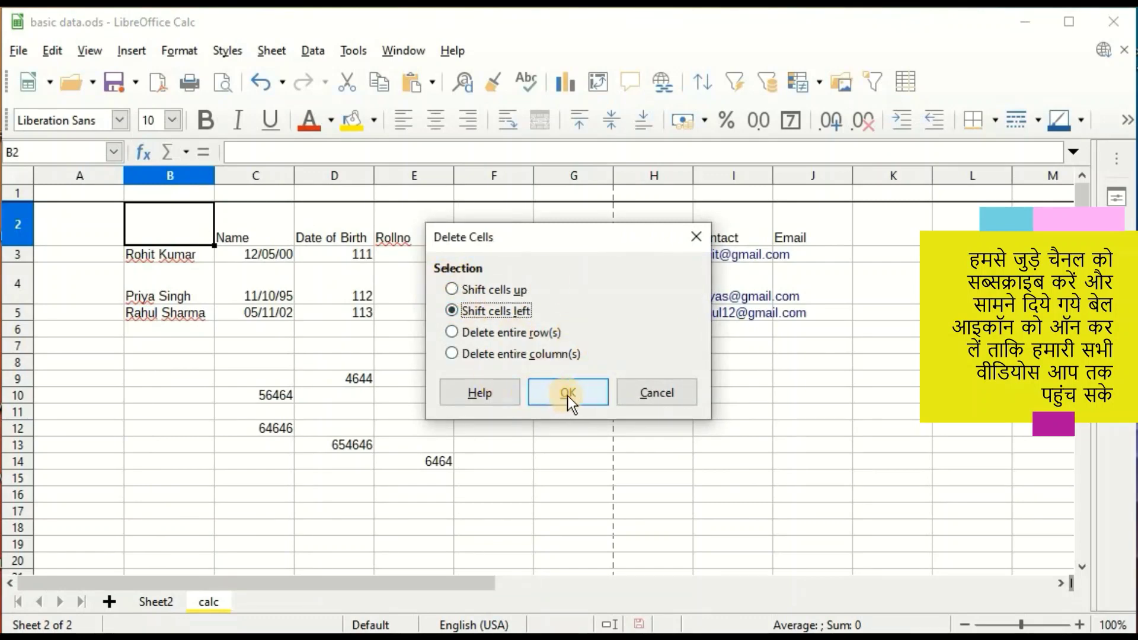
click(566, 393)
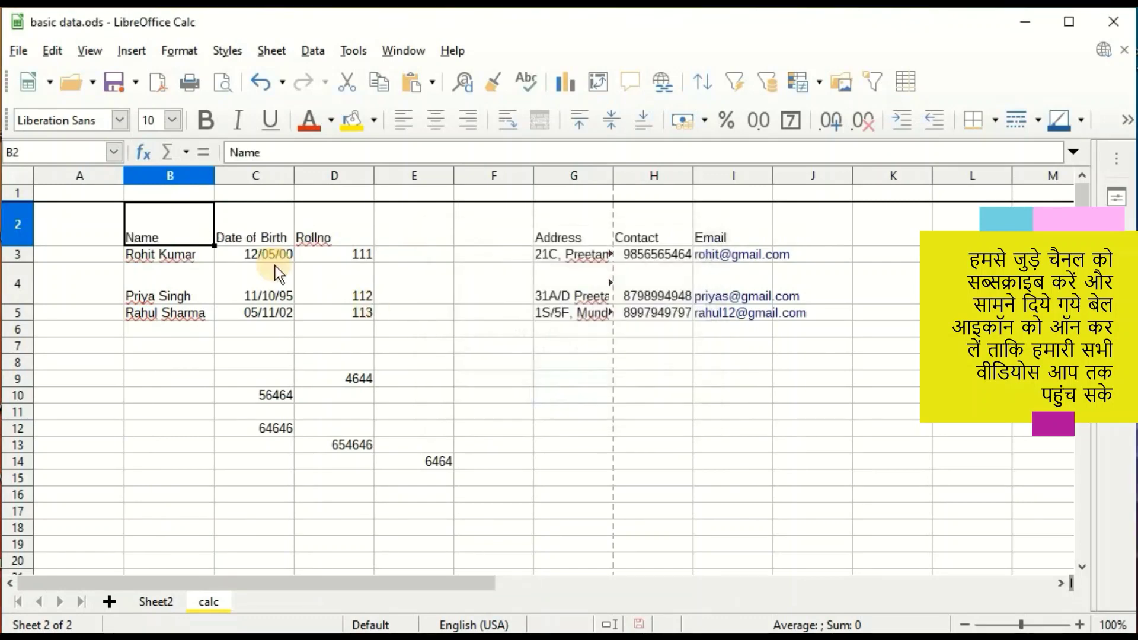
Clear the Name heading from cell B2.
right_click(152, 225)
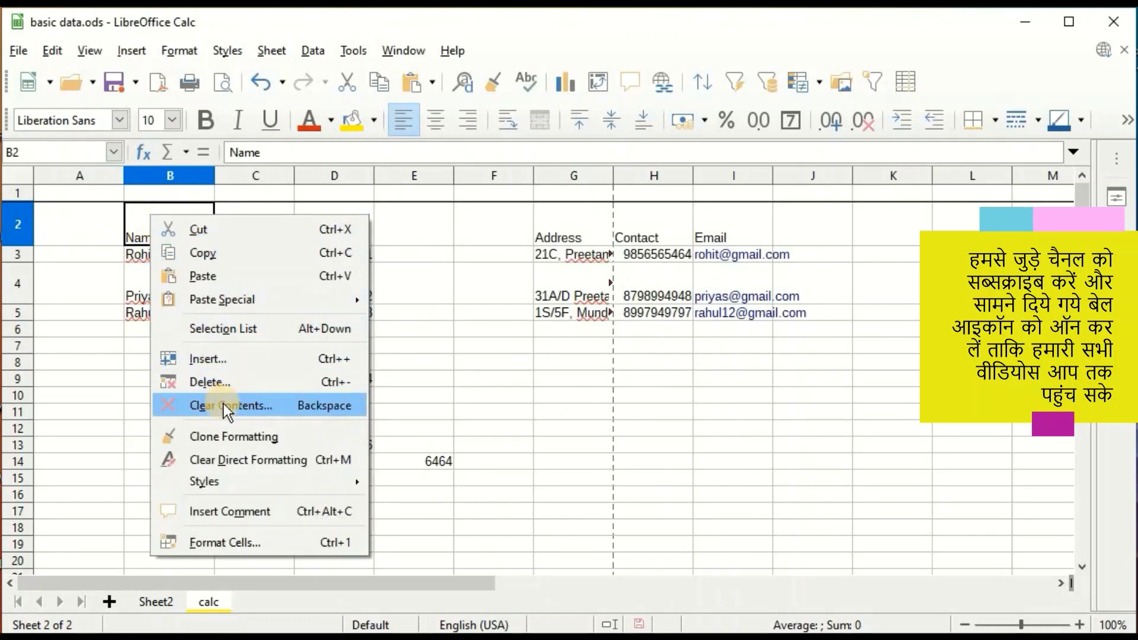
click(258, 407)
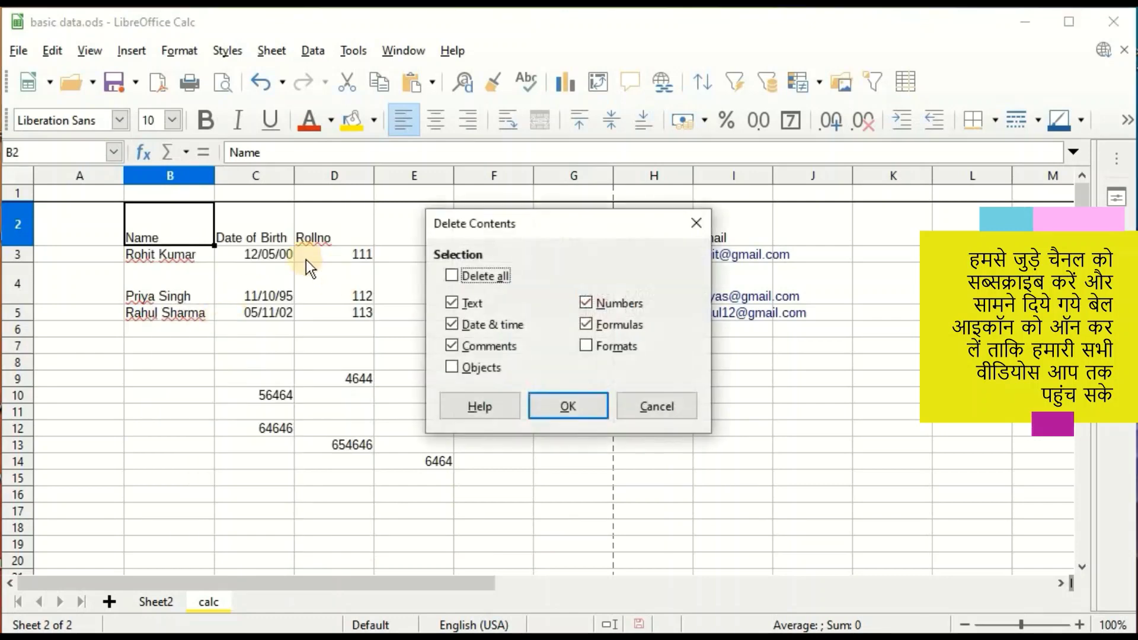
click(570, 410)
click(231, 444)
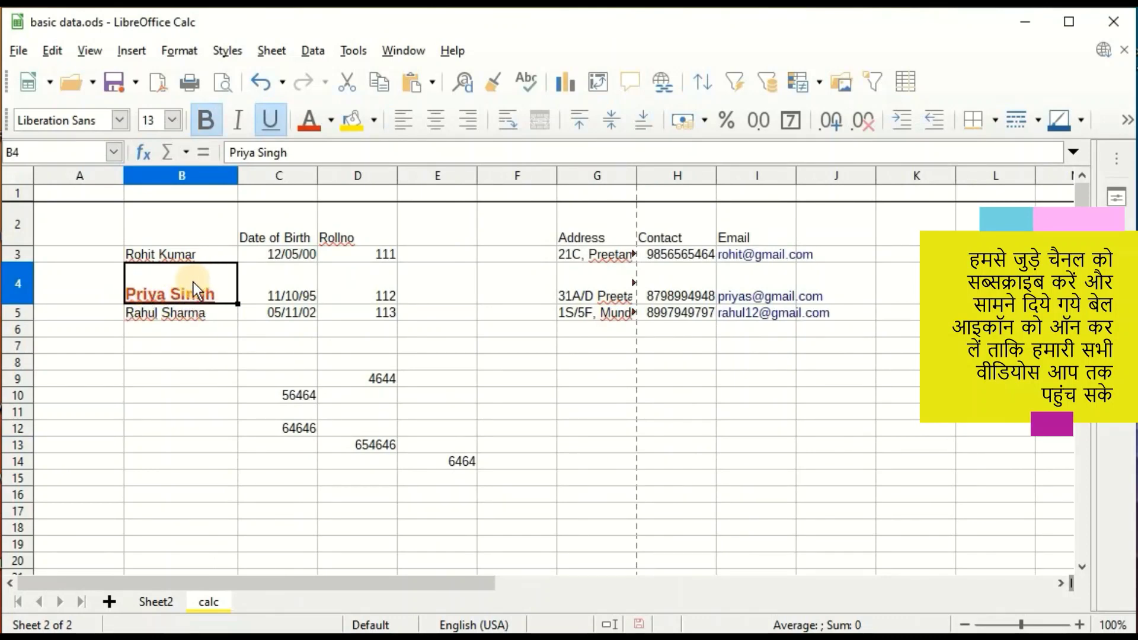
Clone the bold red underlined formatting of the student name in B4 onto the address in G4.
right_click(193, 282)
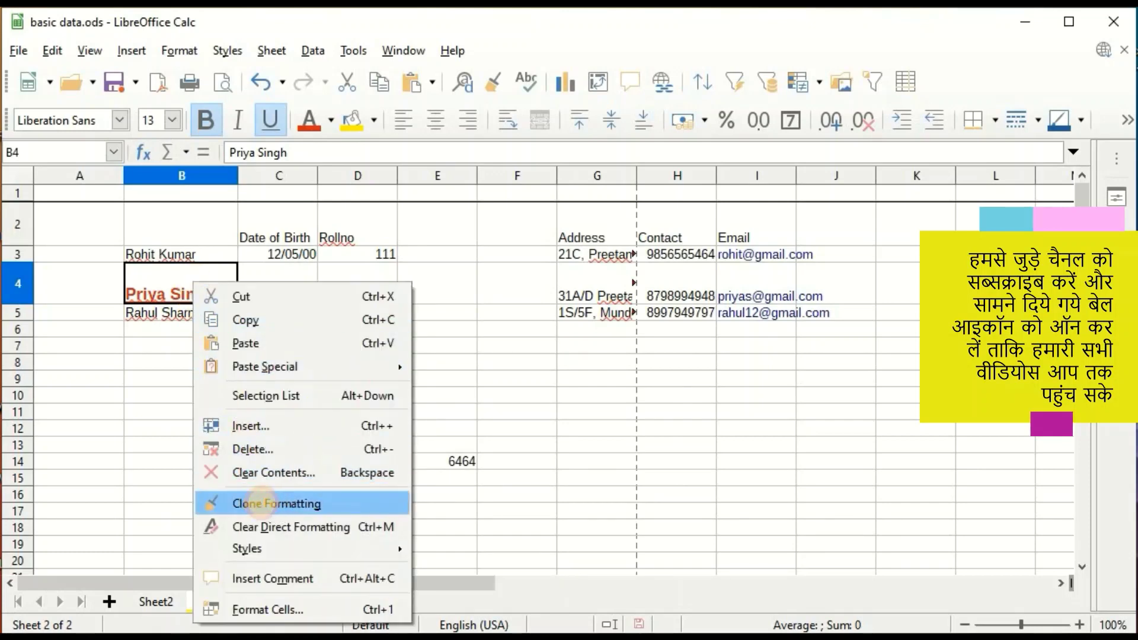
click(262, 504)
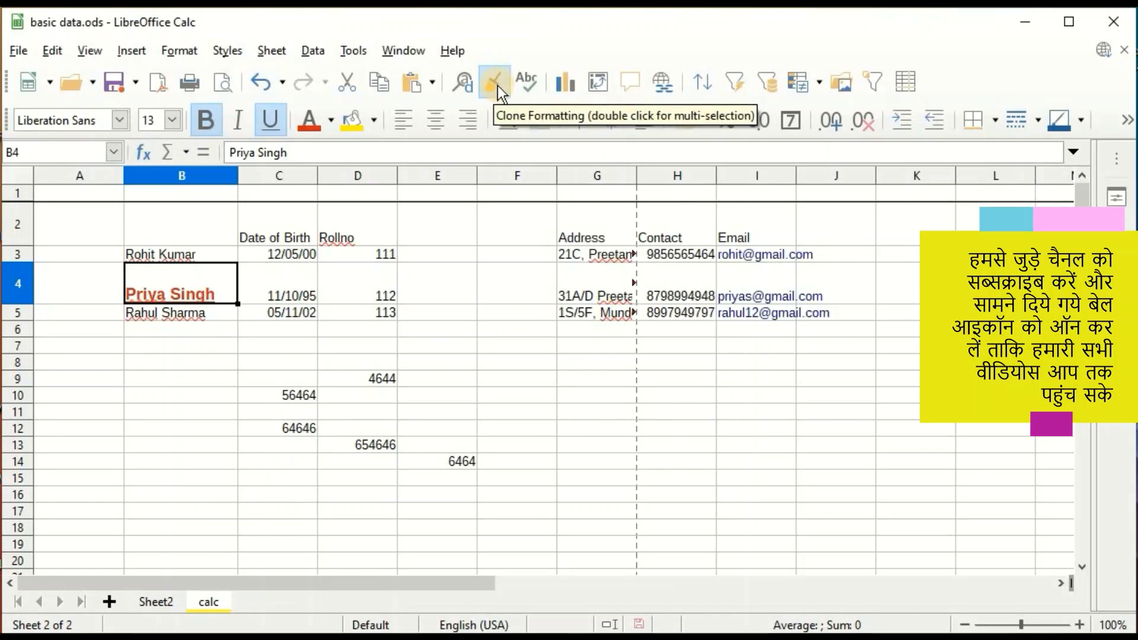
click(582, 294)
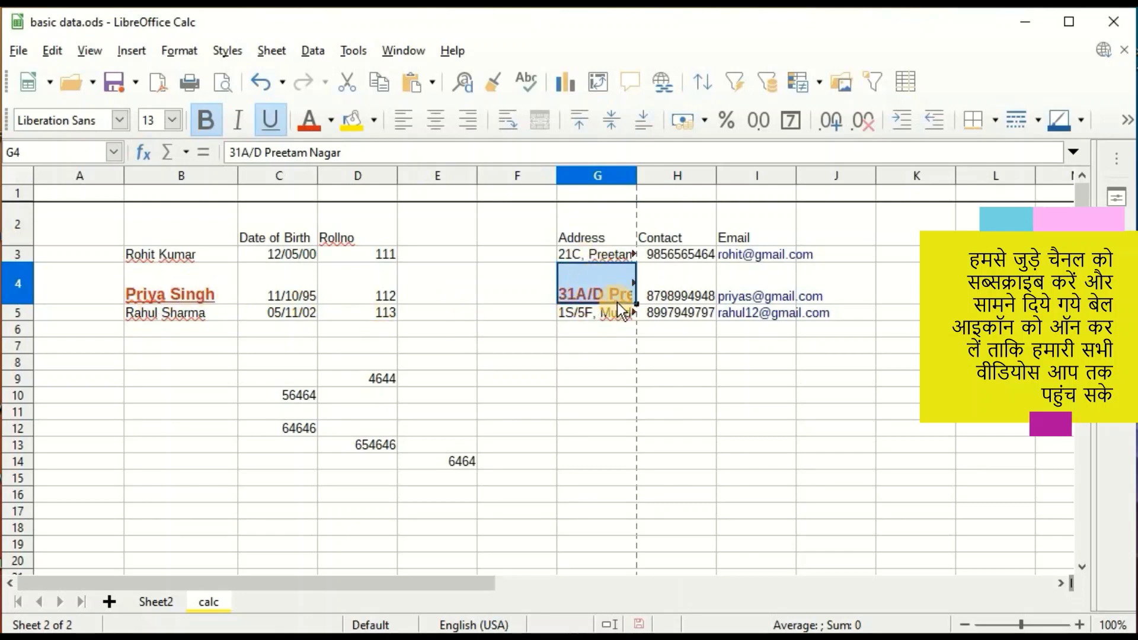
right_click(172, 283)
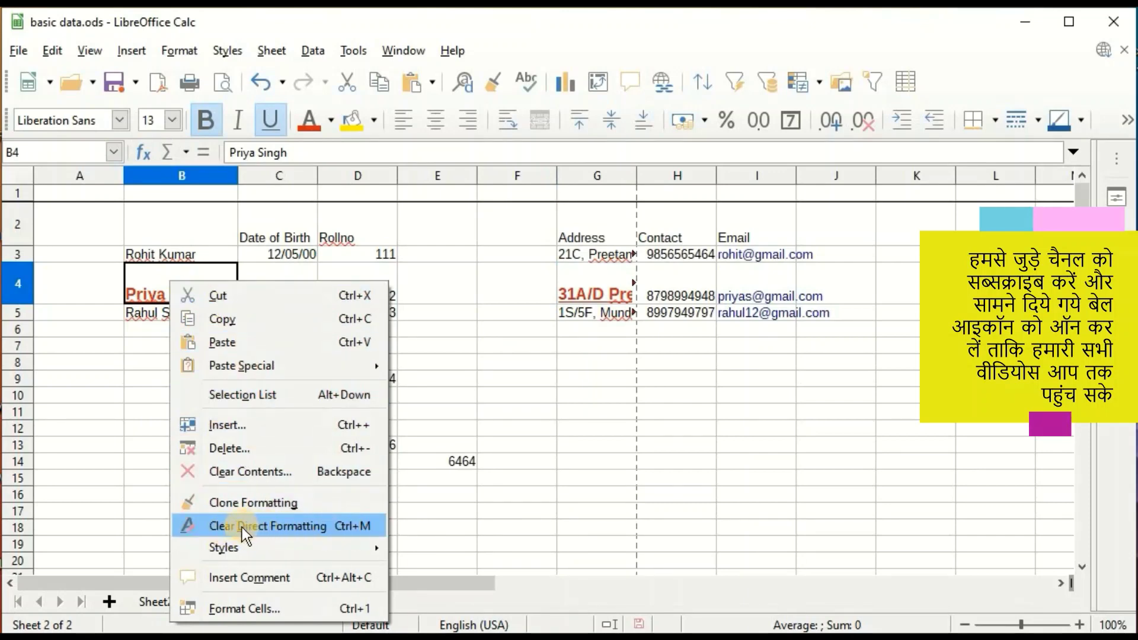
Clear B4's direct formatting and apply the Accent 1 cell style to it.
click(294, 525)
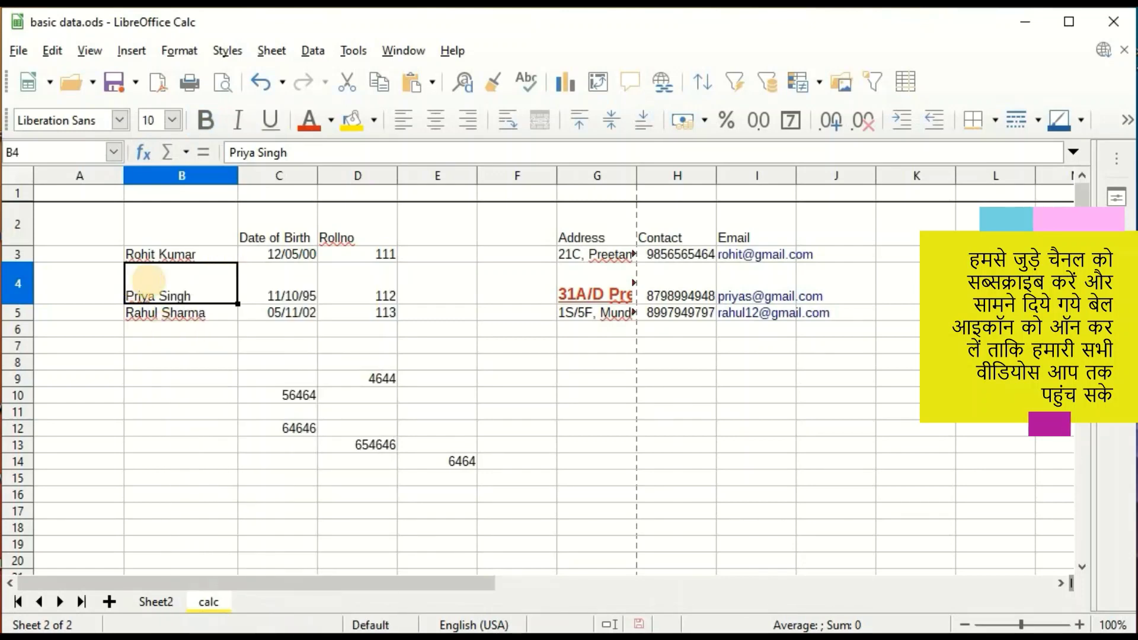
right_click(150, 283)
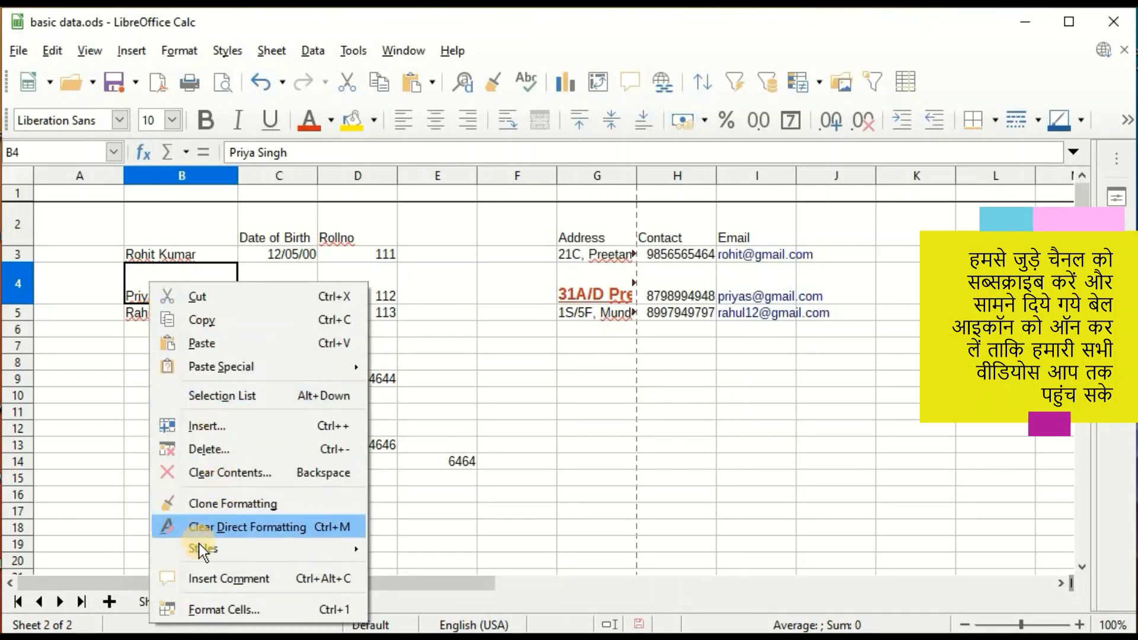
mouse_move(212, 546)
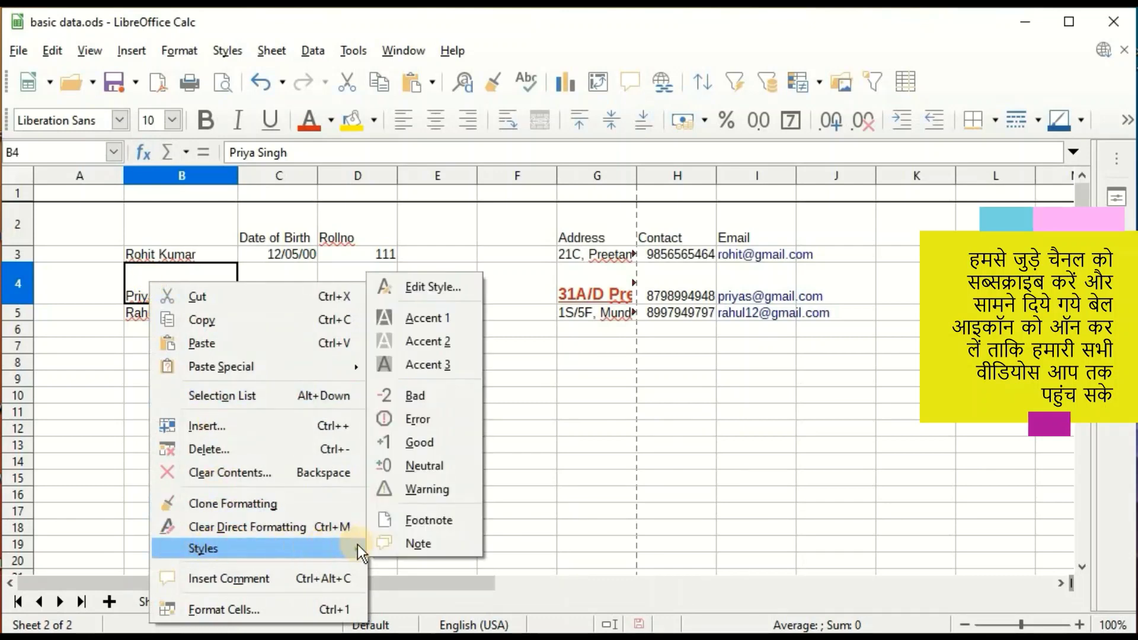
click(418, 319)
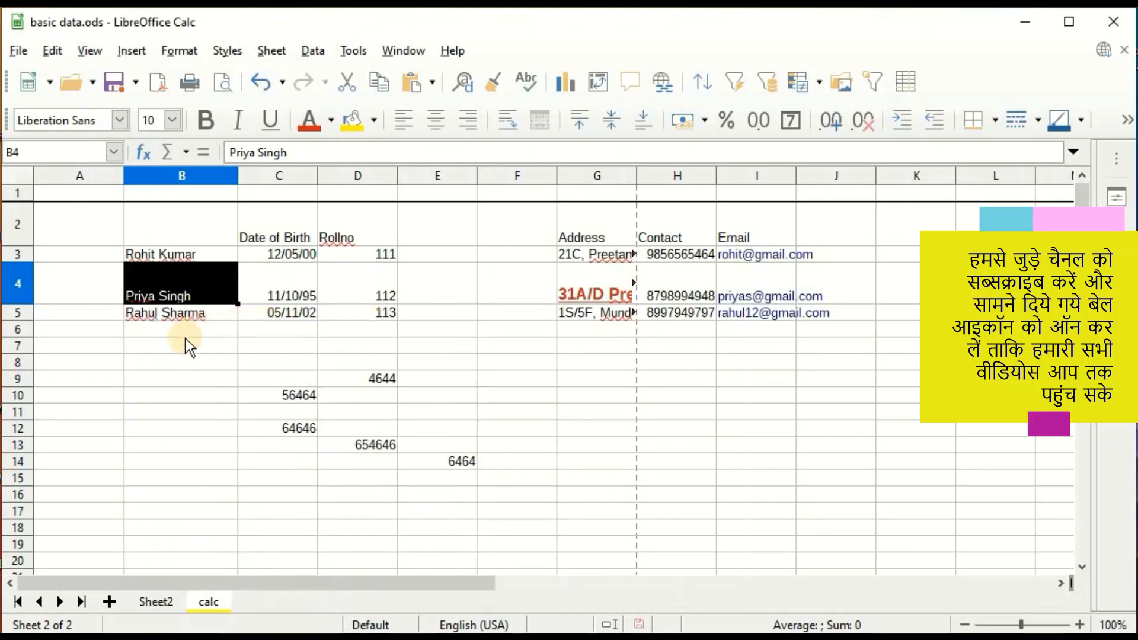
click(185, 359)
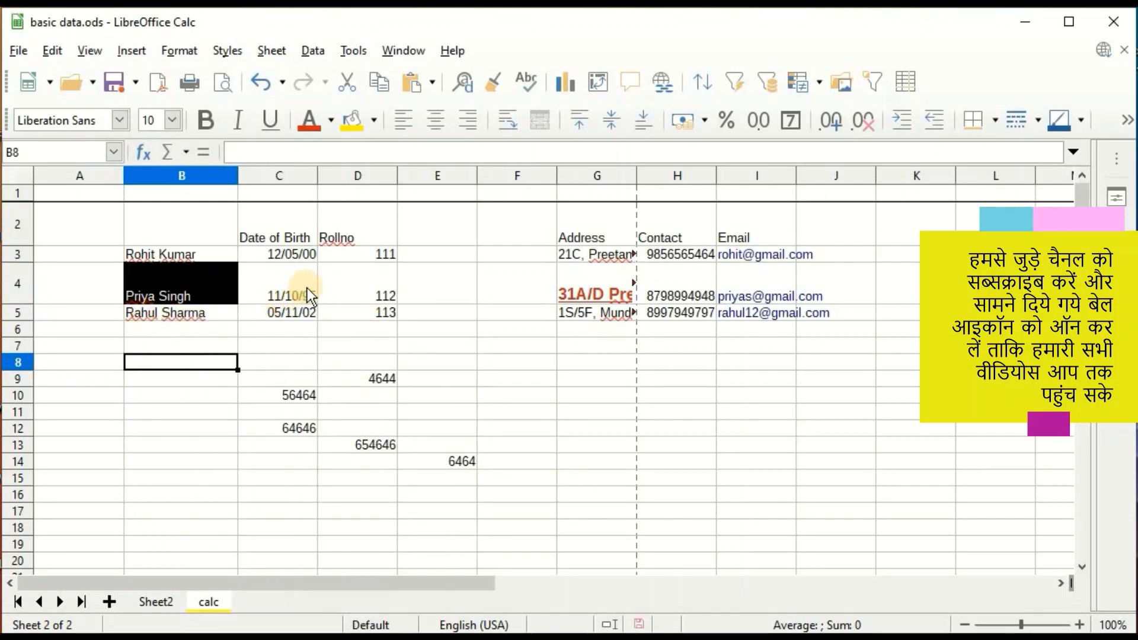
Apply the Accent 2 cell style to roll number 112 in D4.
right_click(354, 286)
mouse_move(432, 541)
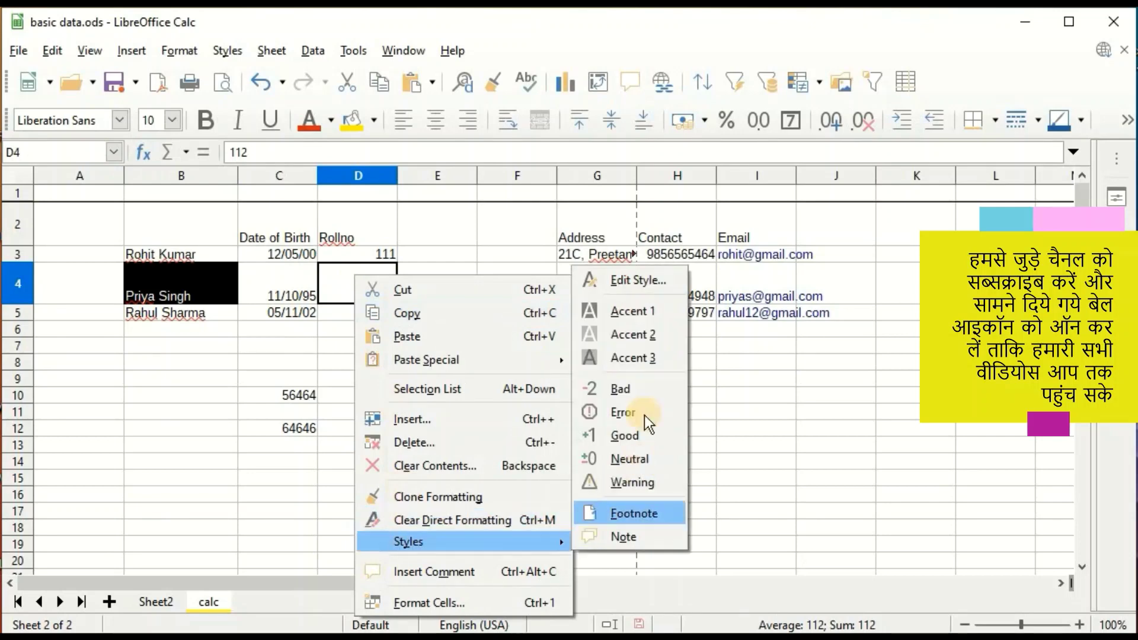
click(619, 334)
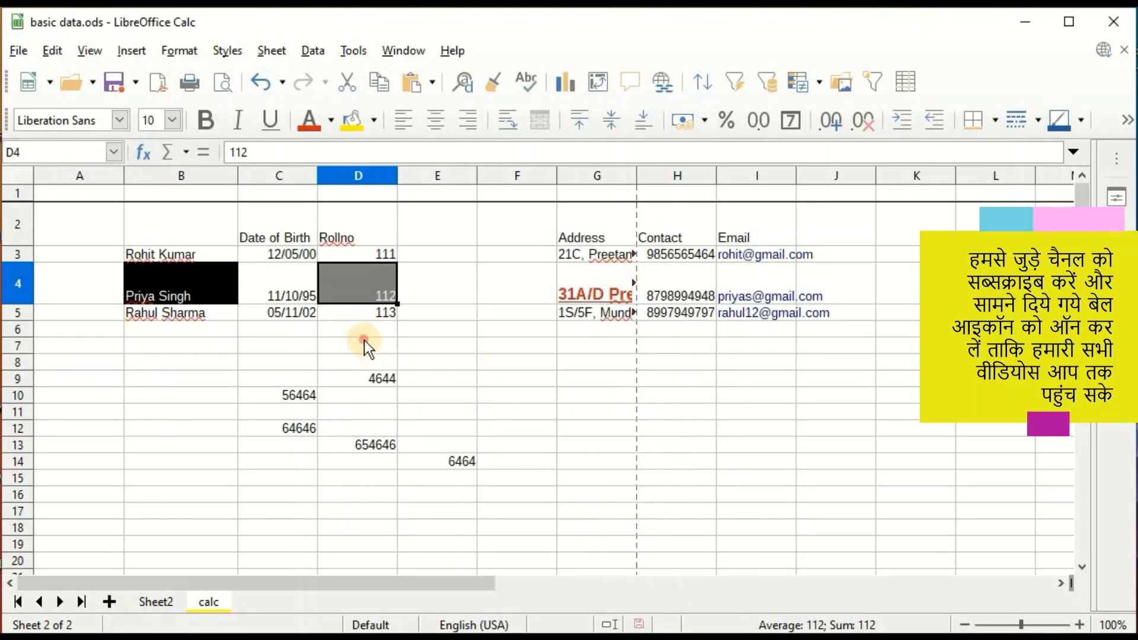
click(364, 343)
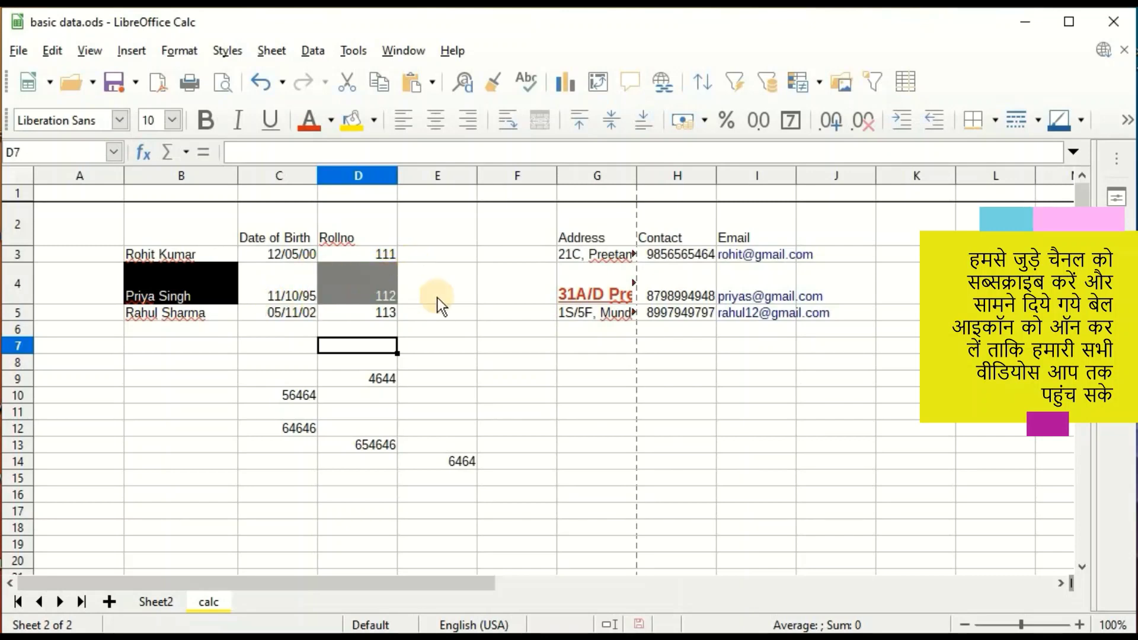
click(281, 315)
right_click(362, 236)
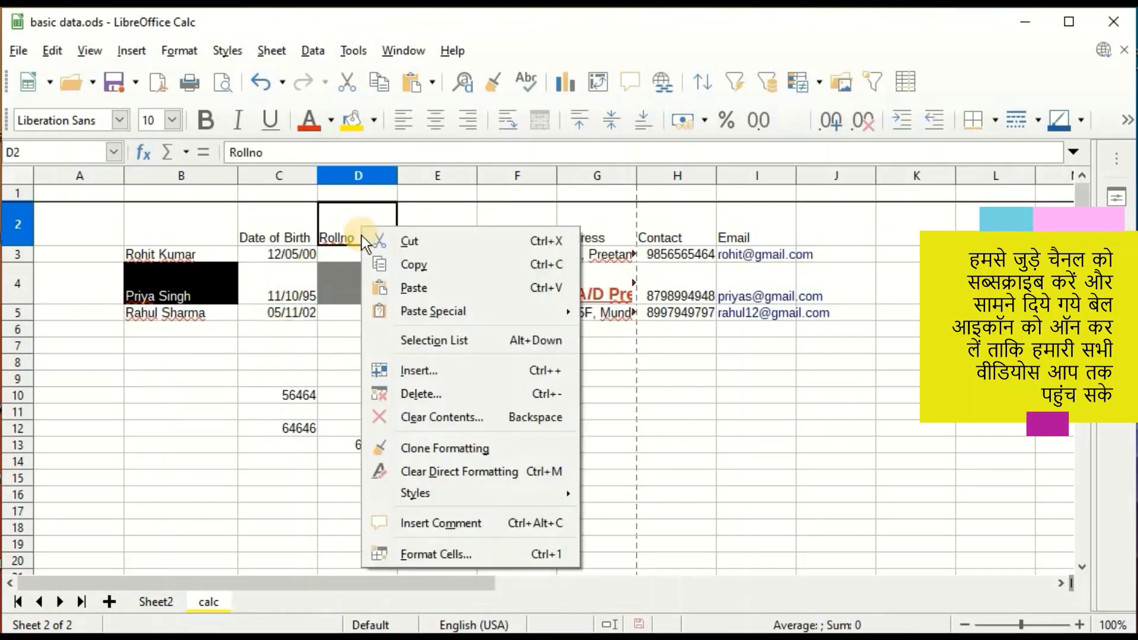